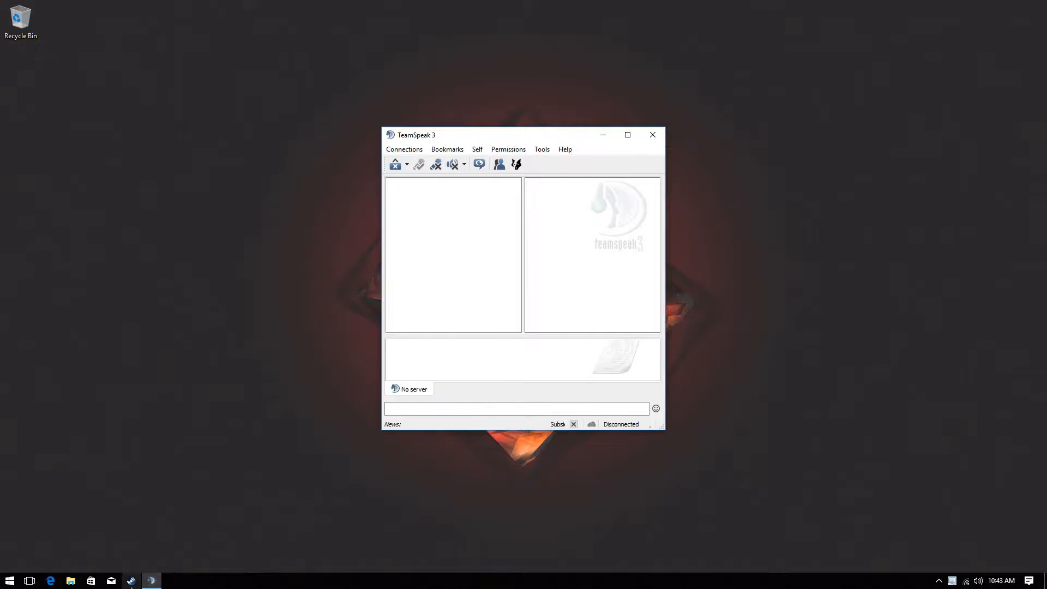
Look through the saved Bookmarks list and close it without picking a server
click(447, 149)
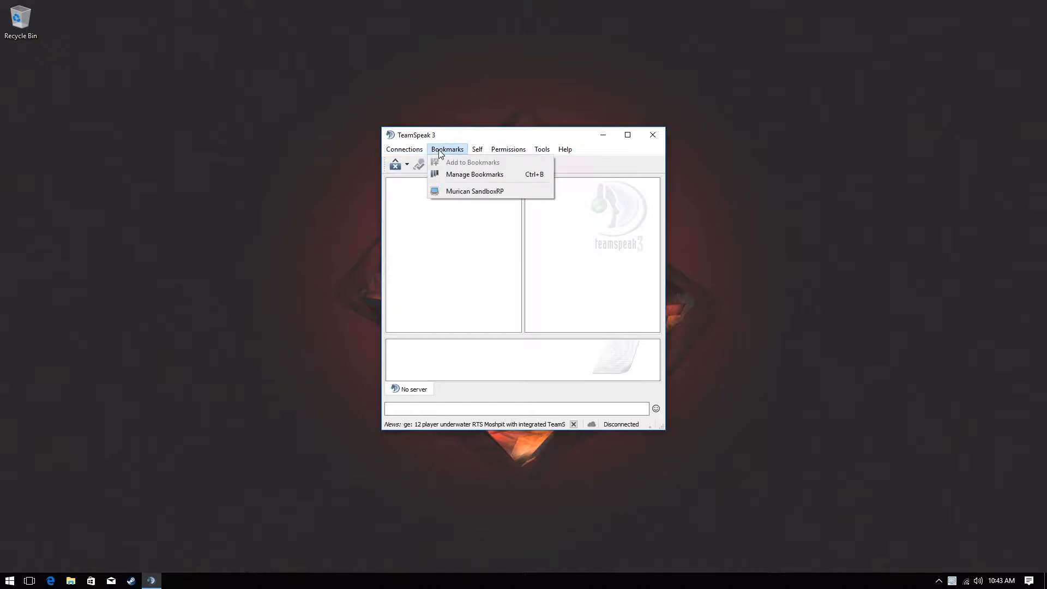
click(438, 150)
click(438, 152)
click(449, 211)
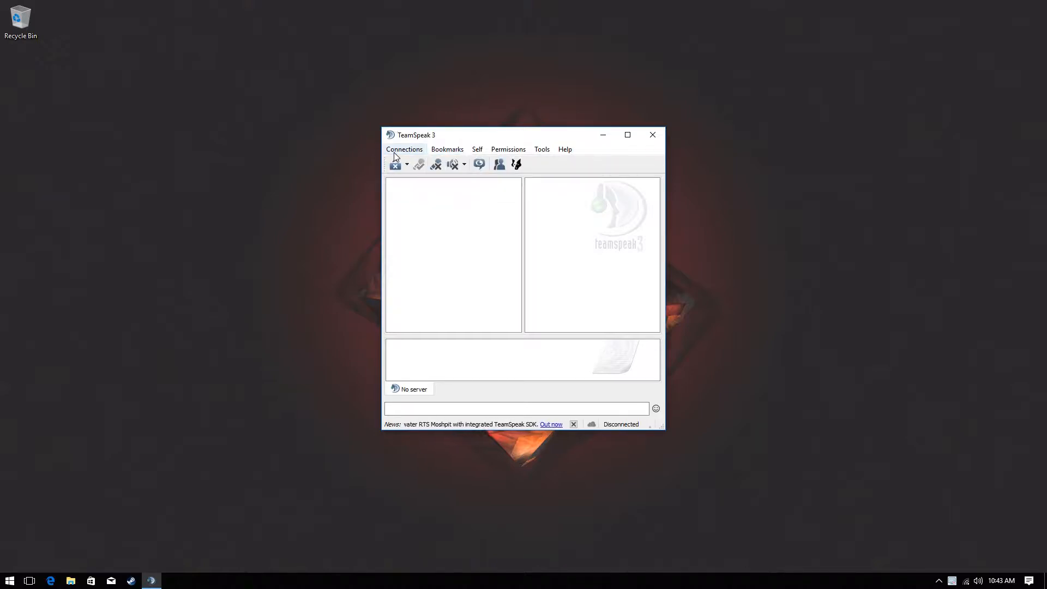
Start a connection in a new tab from the Connect dialog, close that extra tab, and exit TeamSpeak
click(393, 152)
click(409, 161)
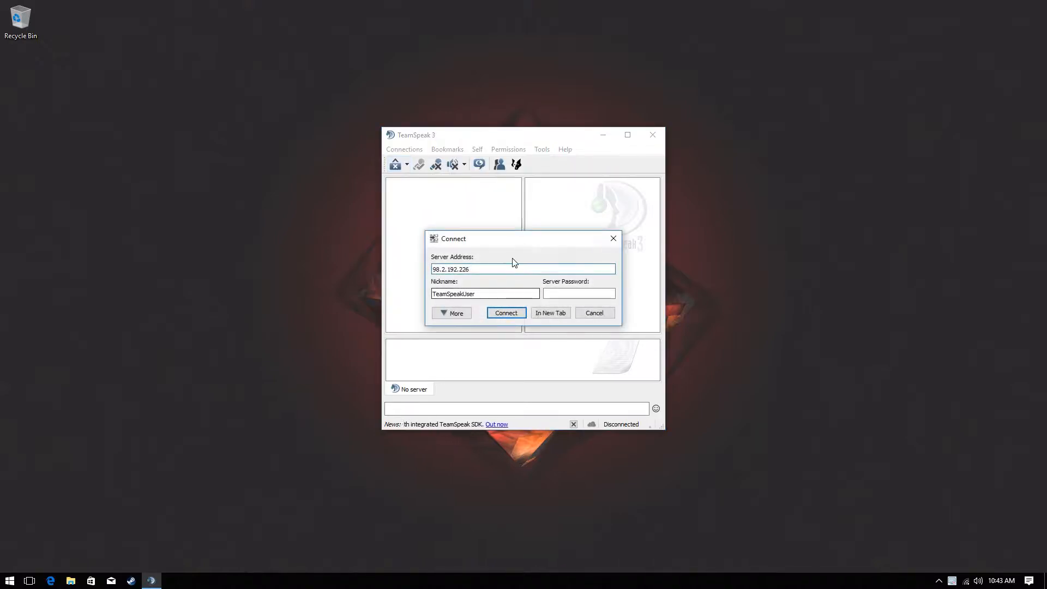
double_click(468, 268)
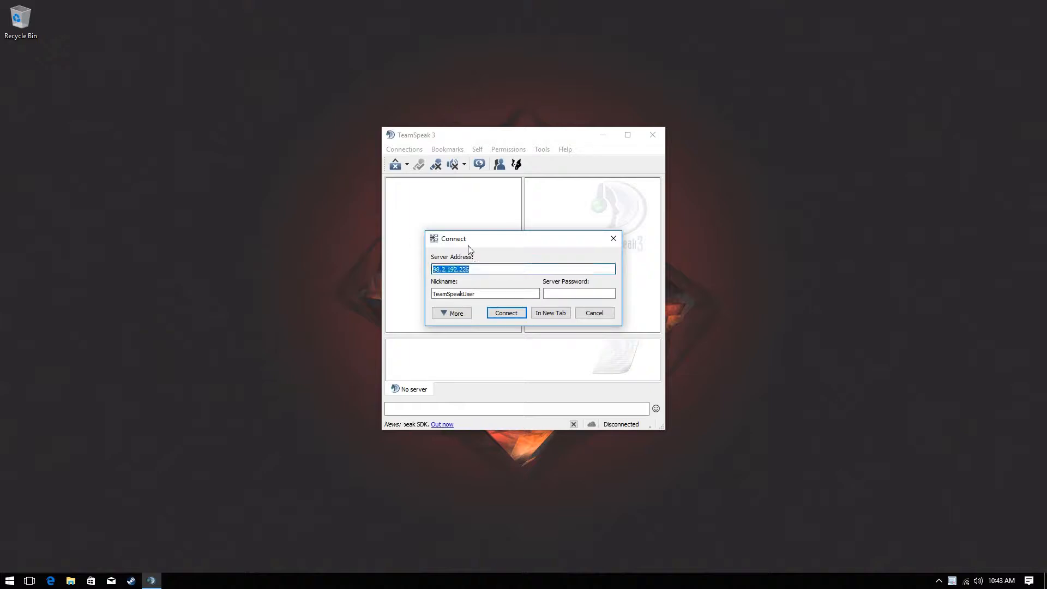
click(539, 315)
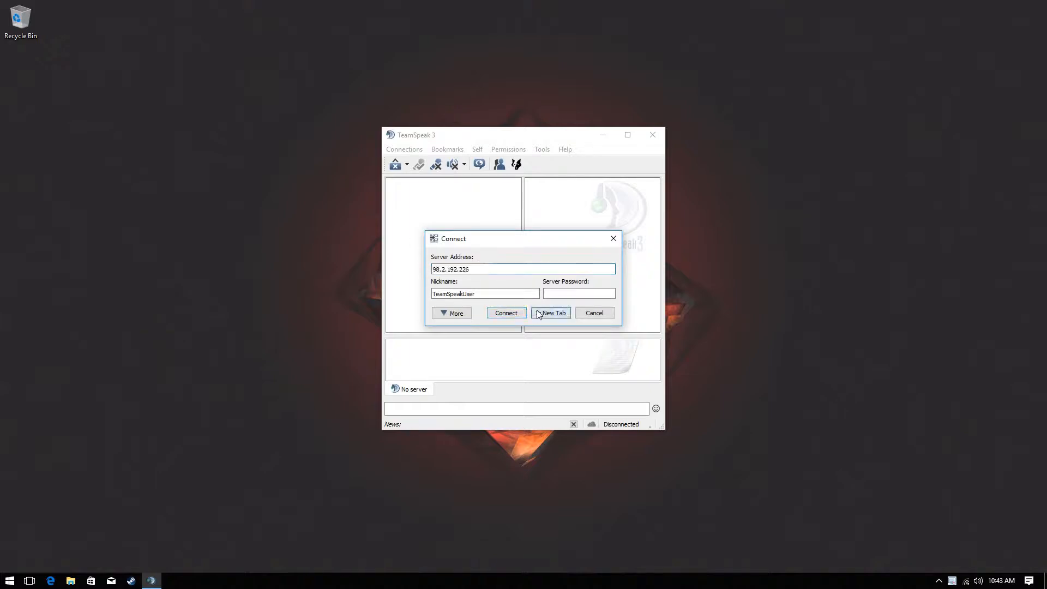
click(499, 185)
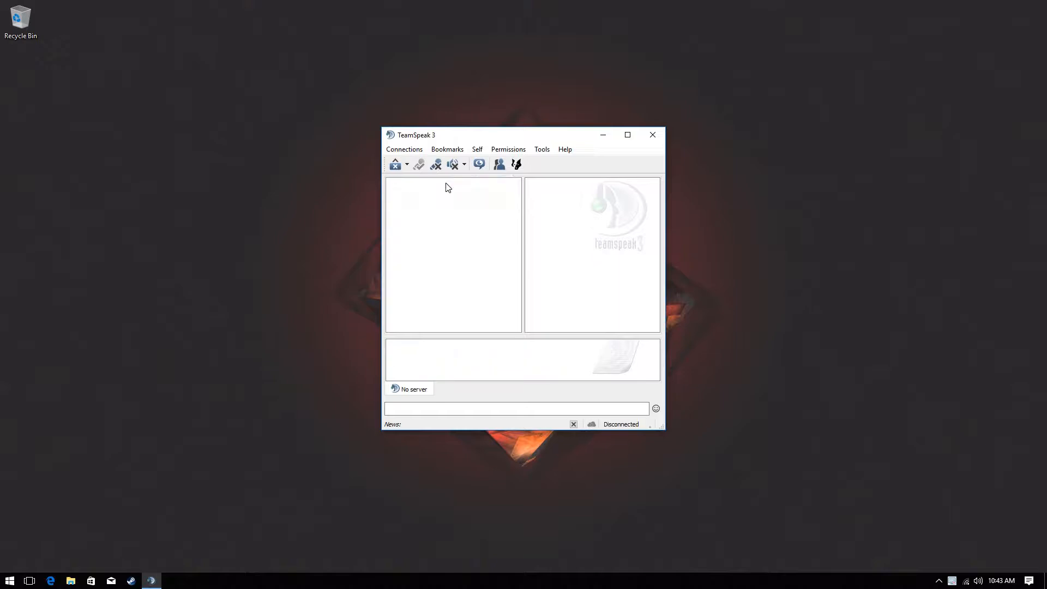
click(653, 135)
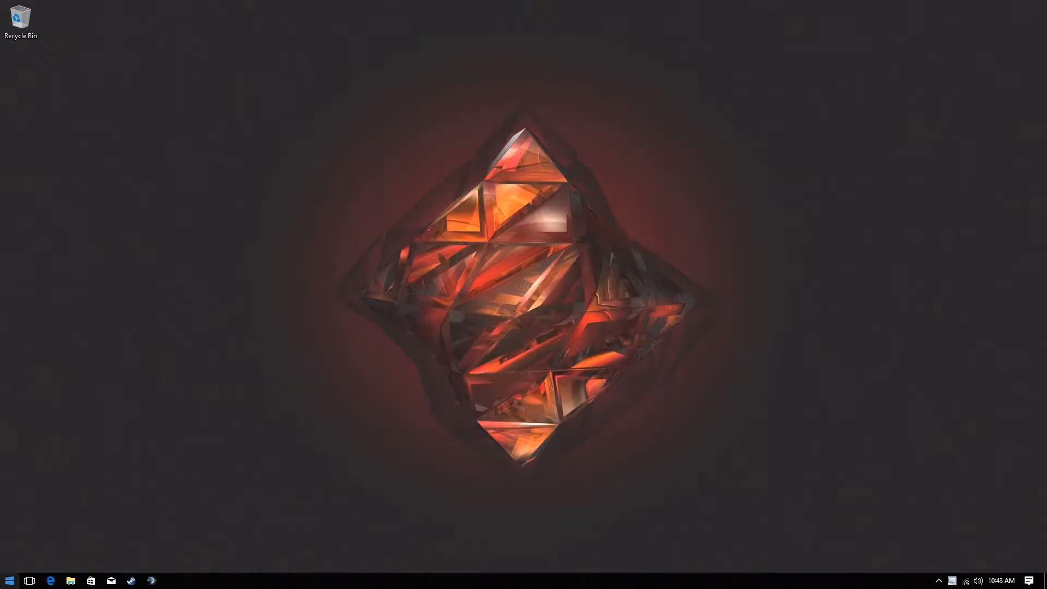
Launch Edge, search Google for 'ip', and copy the displayed public IP address
key(super)
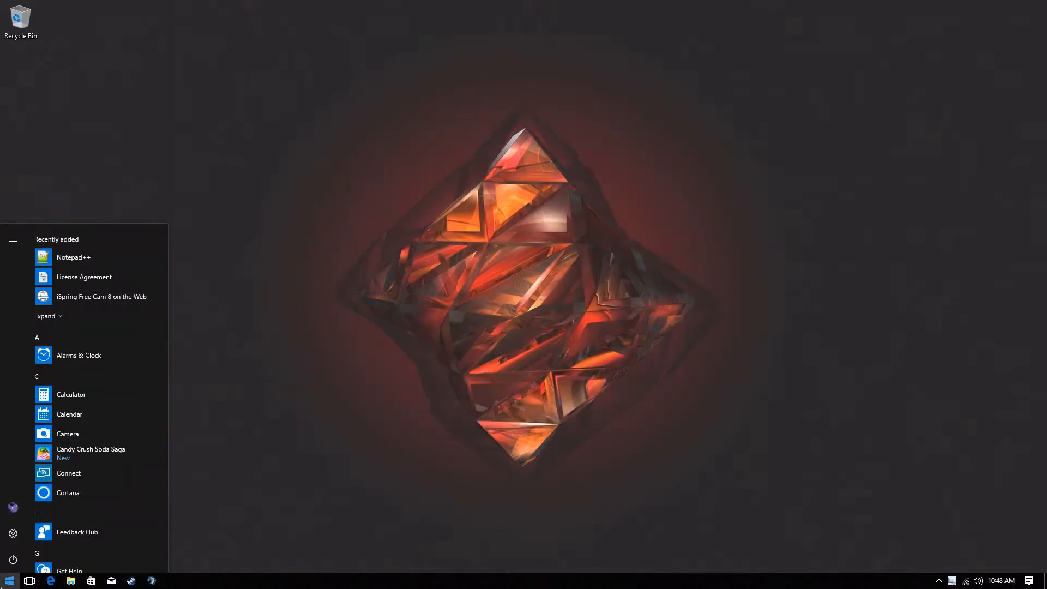
text(ed)
key(Return)
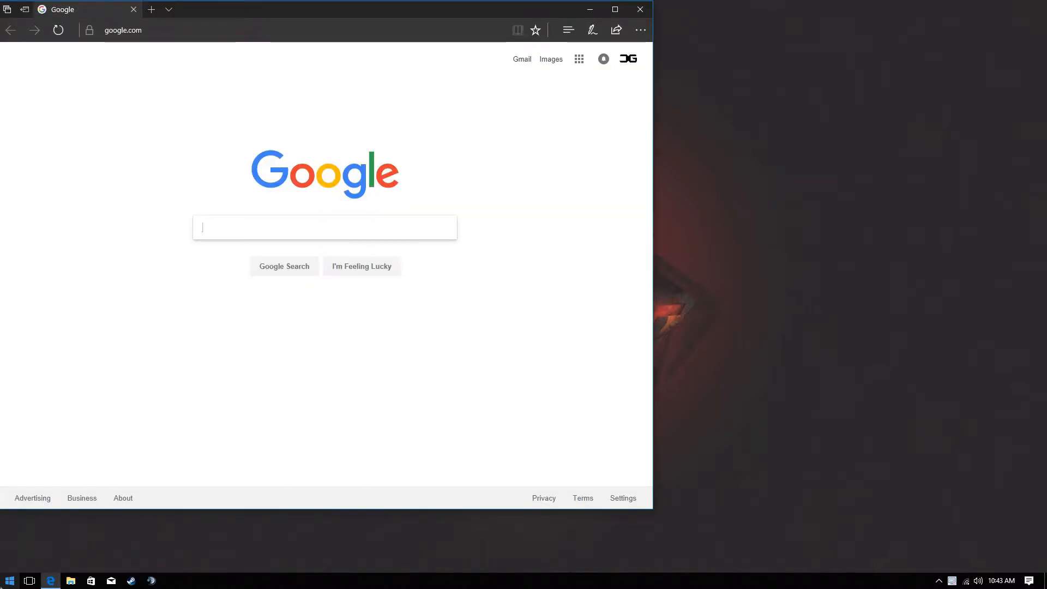
text(ip)
key(Return)
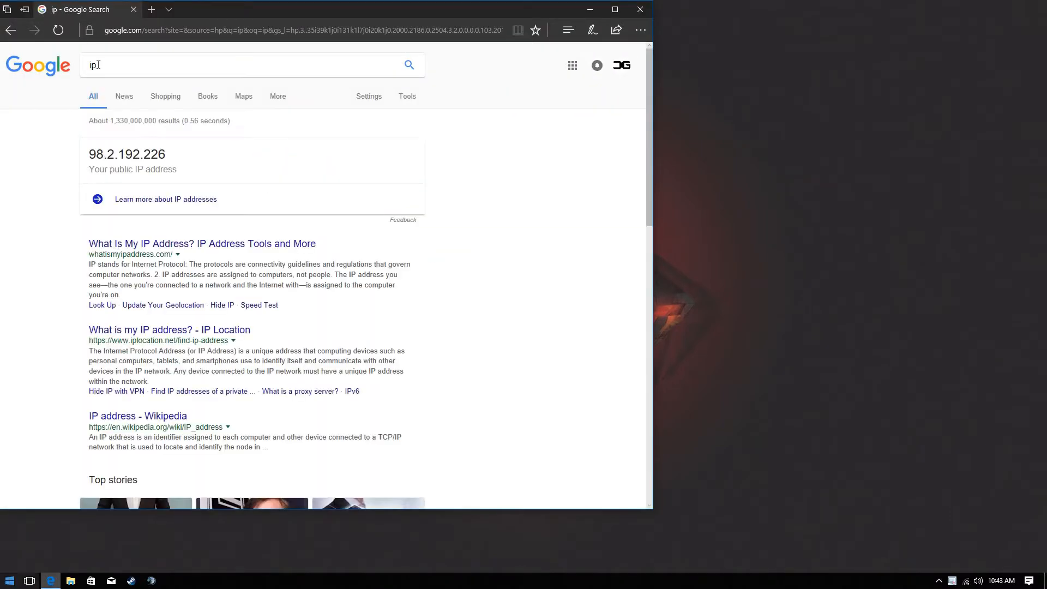
triple_click(124, 158)
right_click(136, 155)
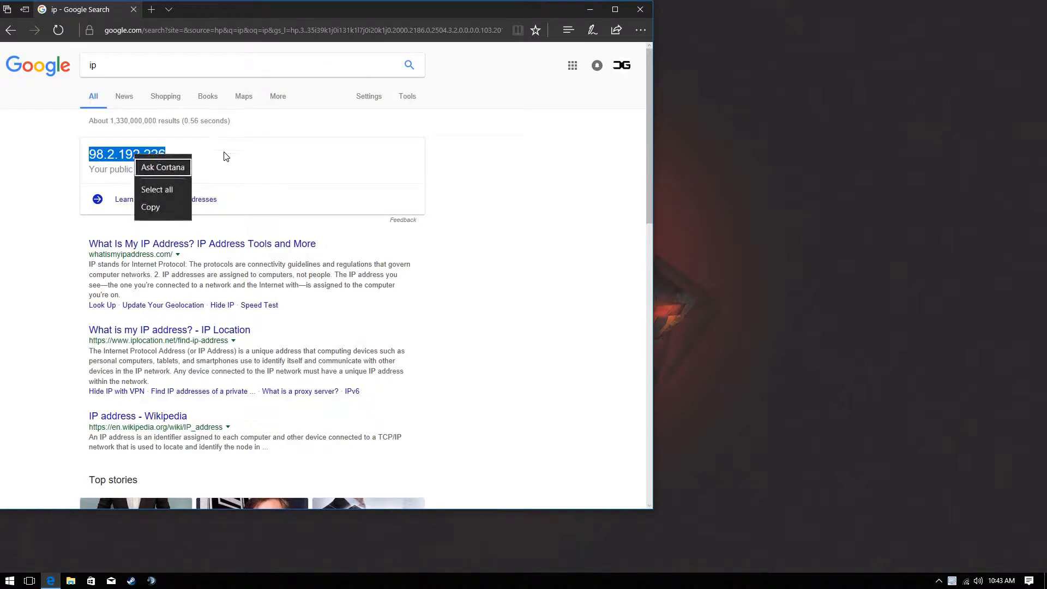
click(150, 207)
Replace the search term with 'teamspeak' and run the search
click(220, 30)
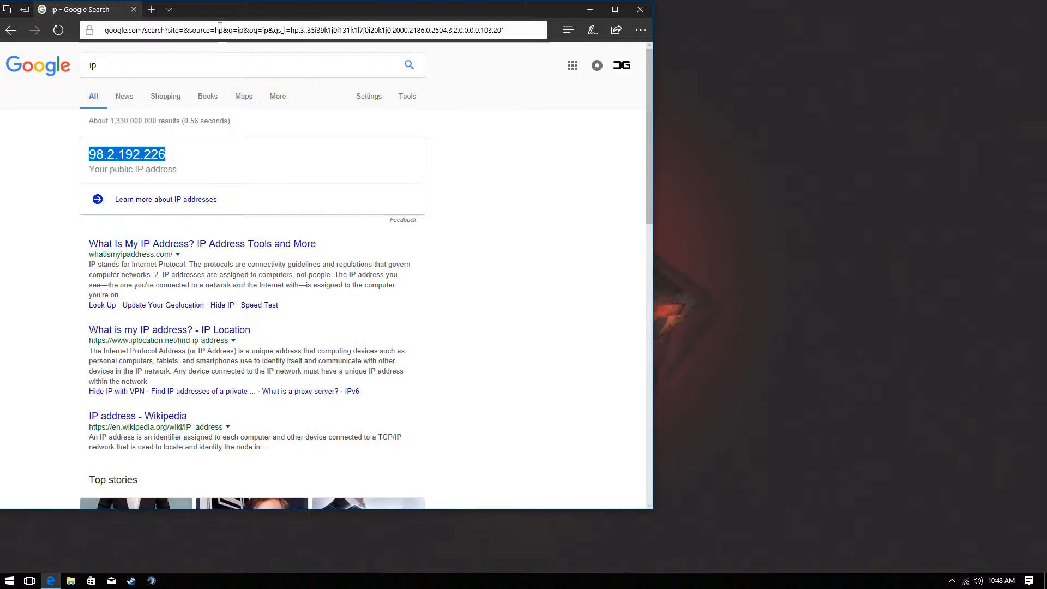
double_click(93, 65)
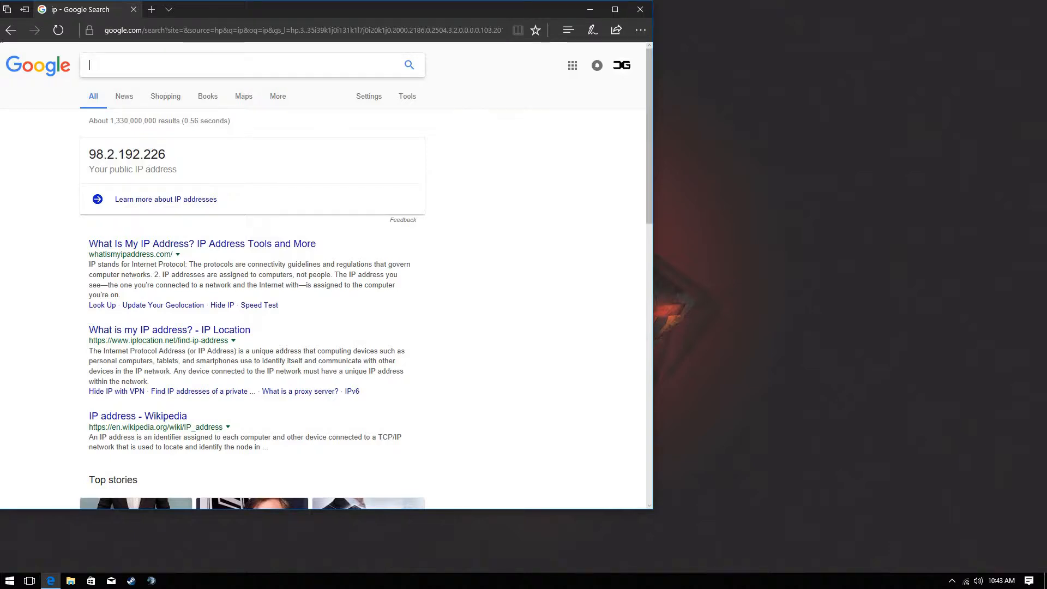
text(teams)
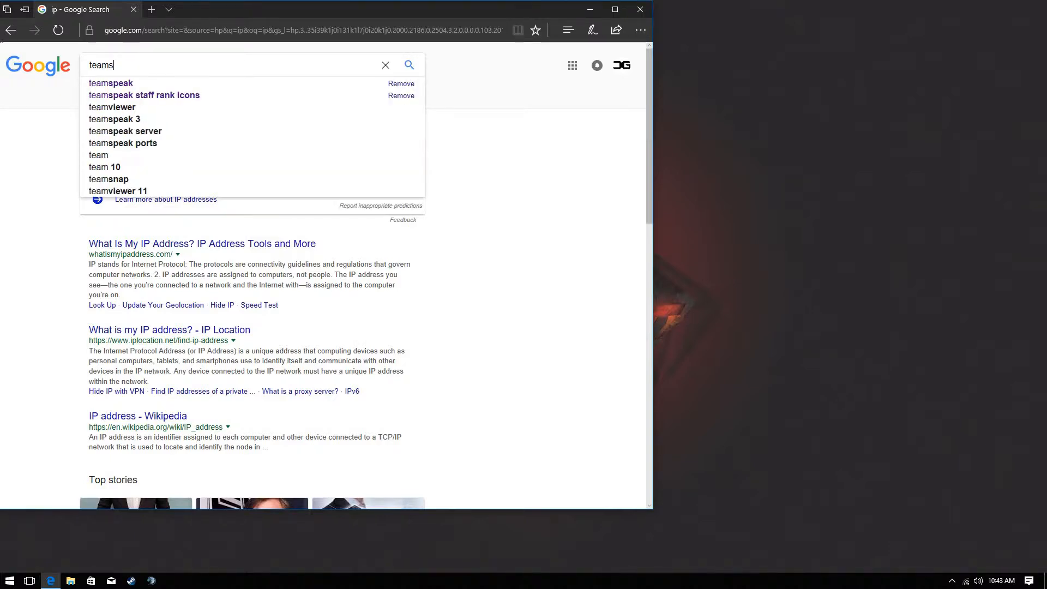
text(peak)
key(Return)
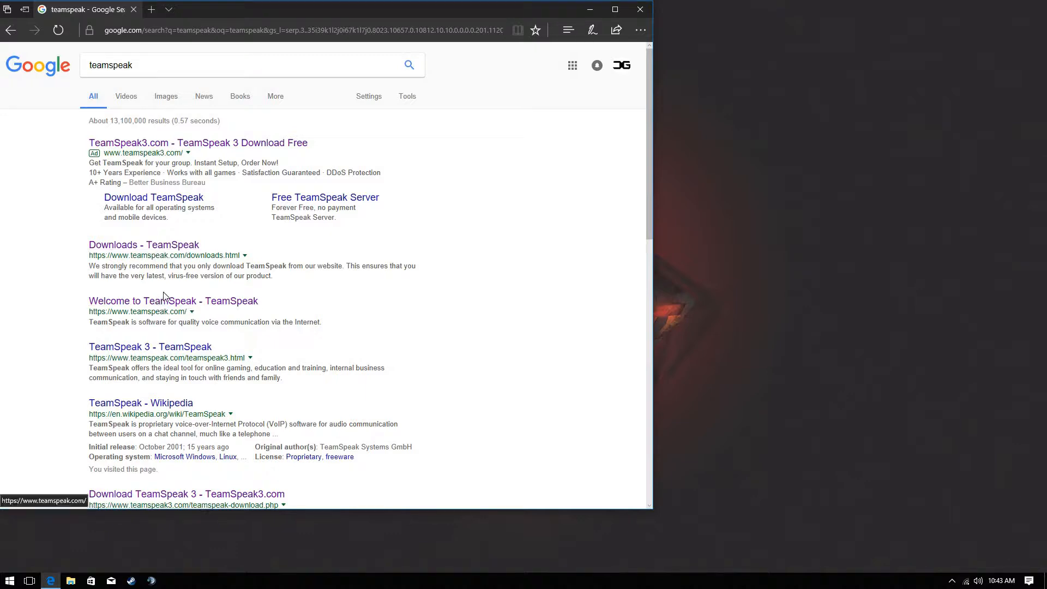
Go to teamspeak.com and reach the TeamSpeak 3 Server downloads page
click(158, 304)
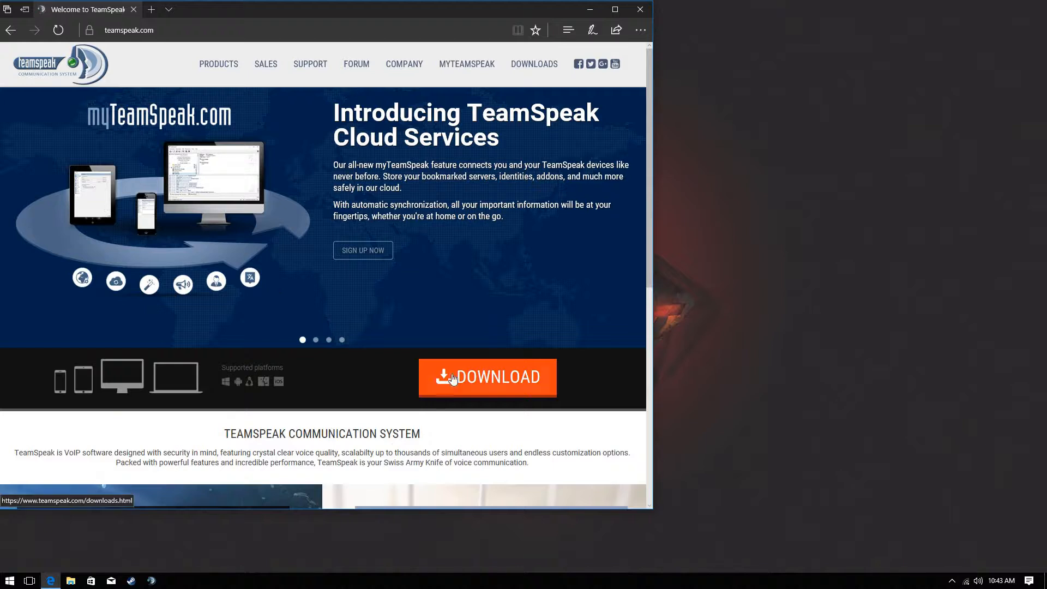
mouse_move(533, 66)
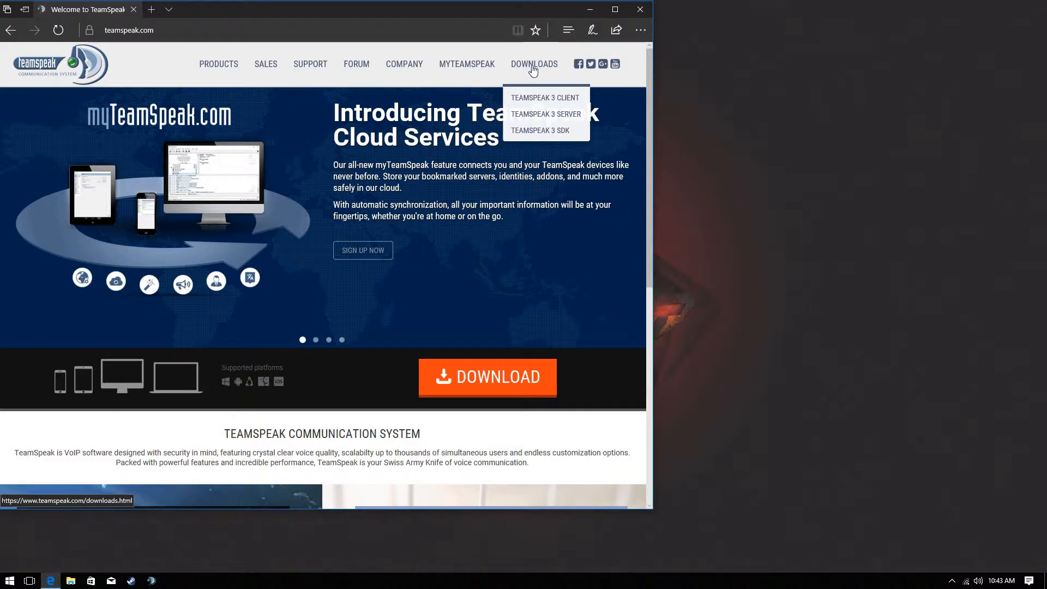
click(543, 114)
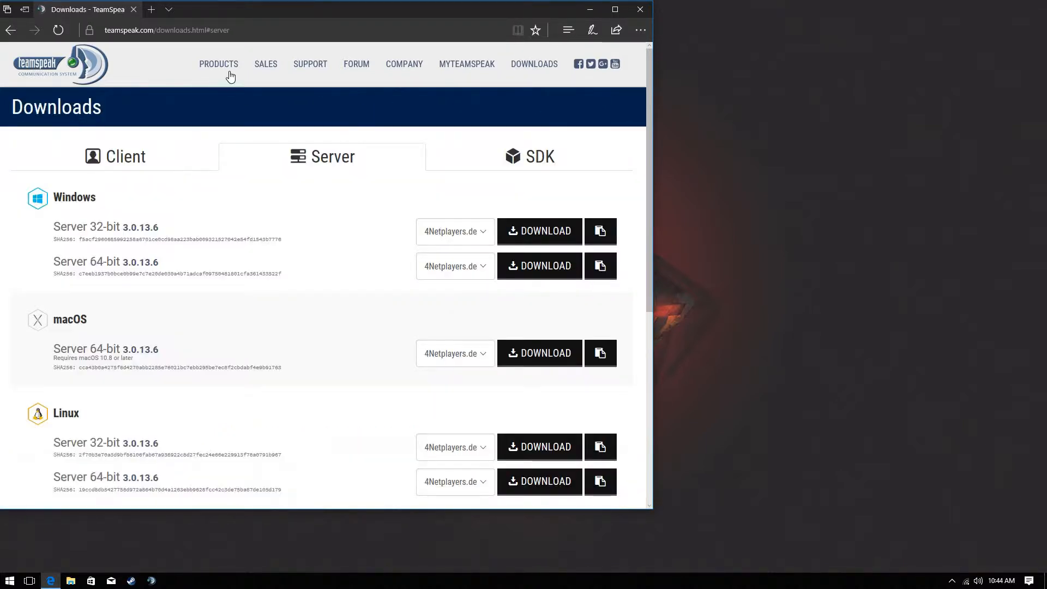
click(112, 163)
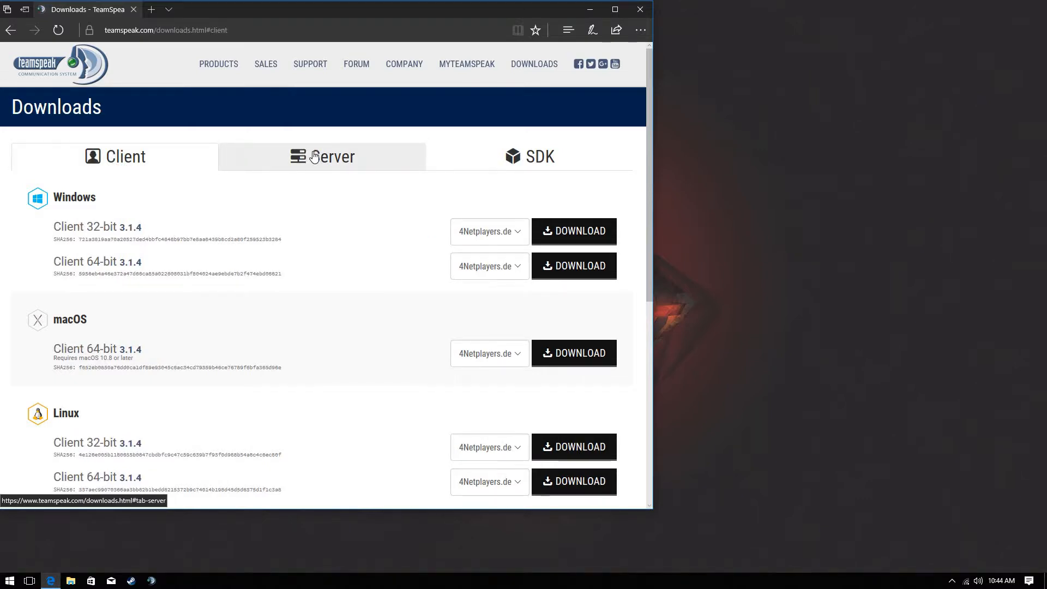
click(314, 158)
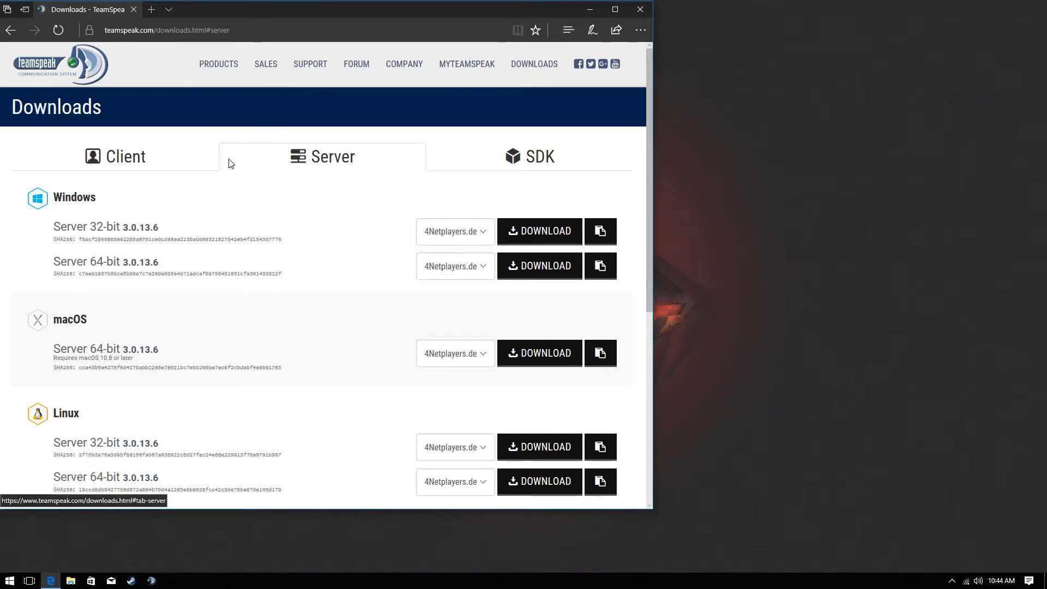
Save the Windows 64-bit server 3.0.13.6 zip and open it
click(545, 271)
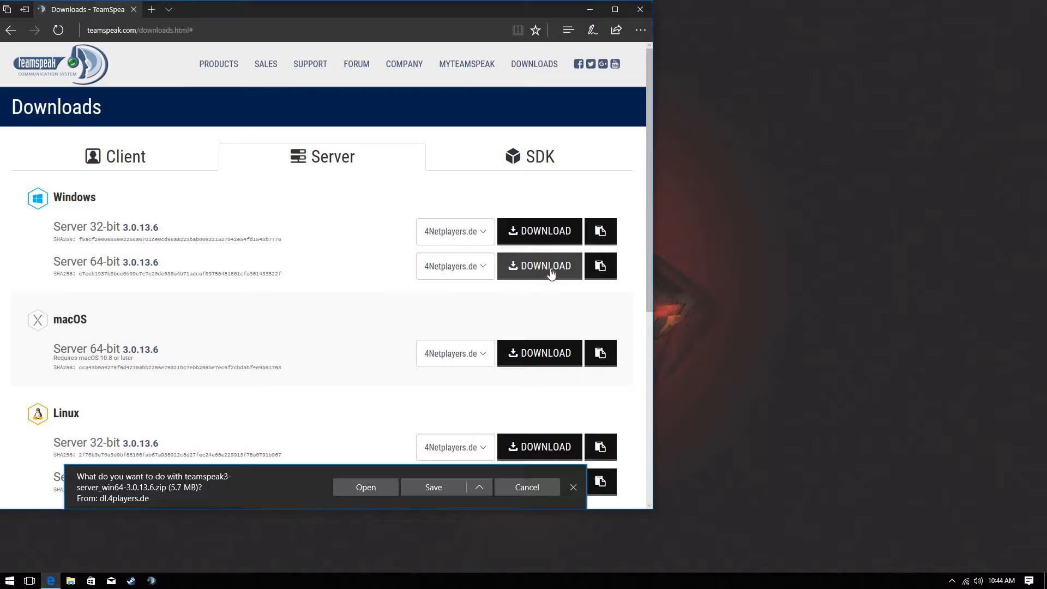
click(443, 496)
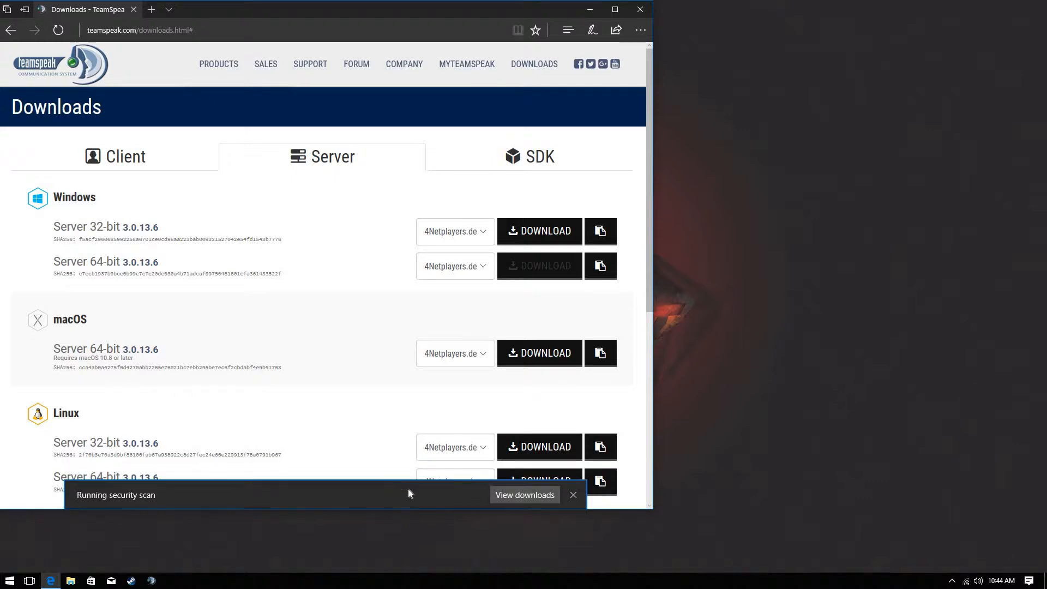
click(411, 495)
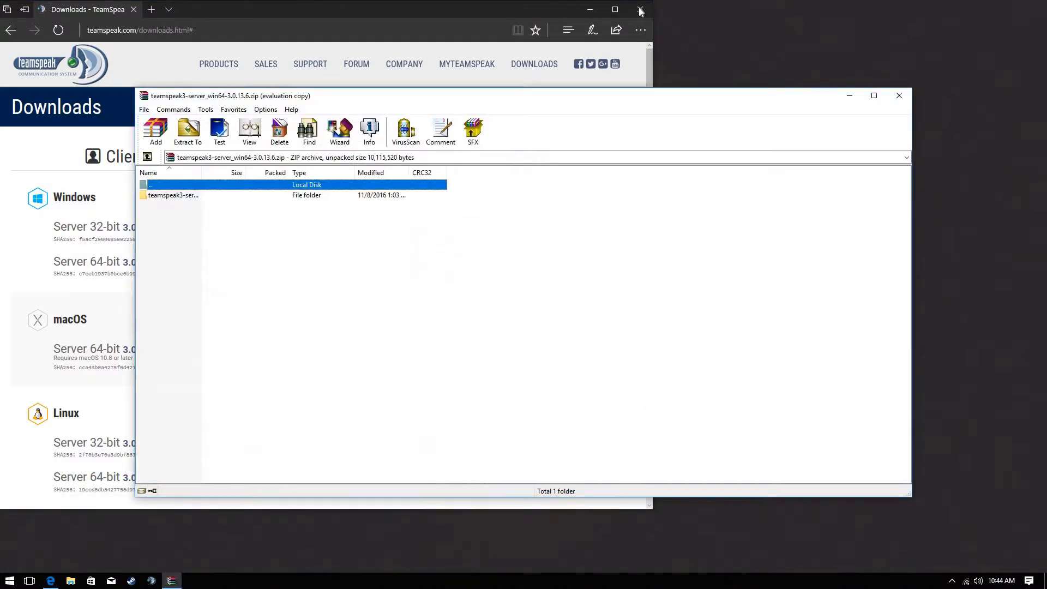
Close Edge, extract the teamspeak3-server_win64 folder from WinRAR to the desktop, and close WinRAR
click(640, 9)
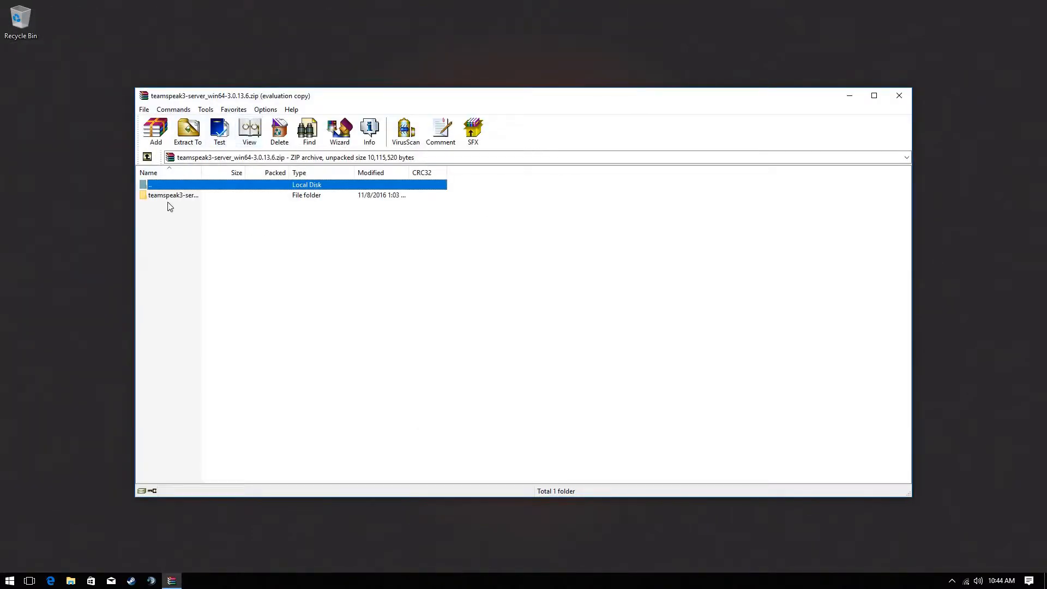
double_click(172, 195)
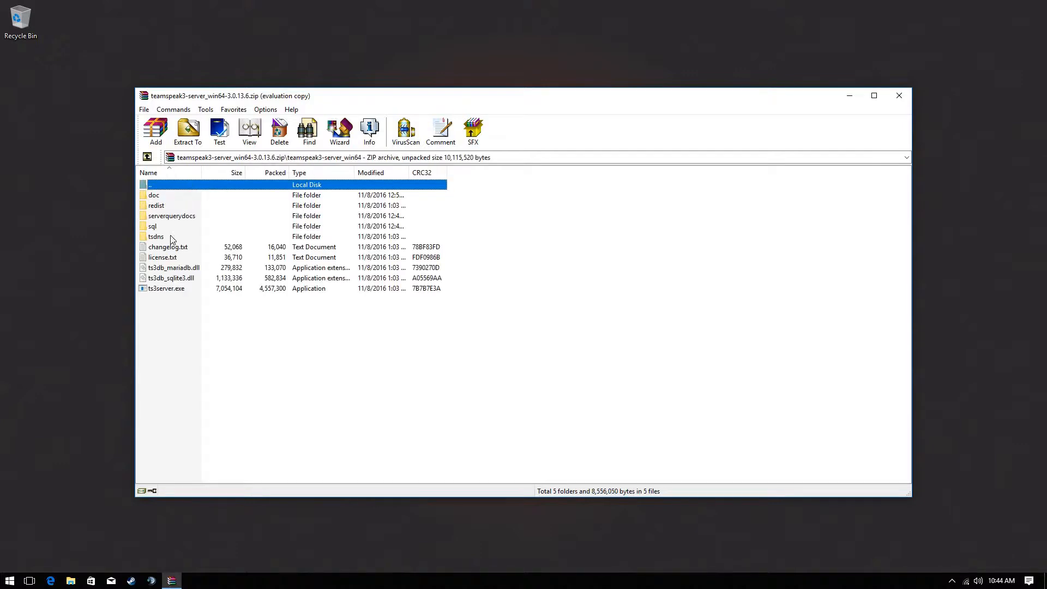
double_click(190, 188)
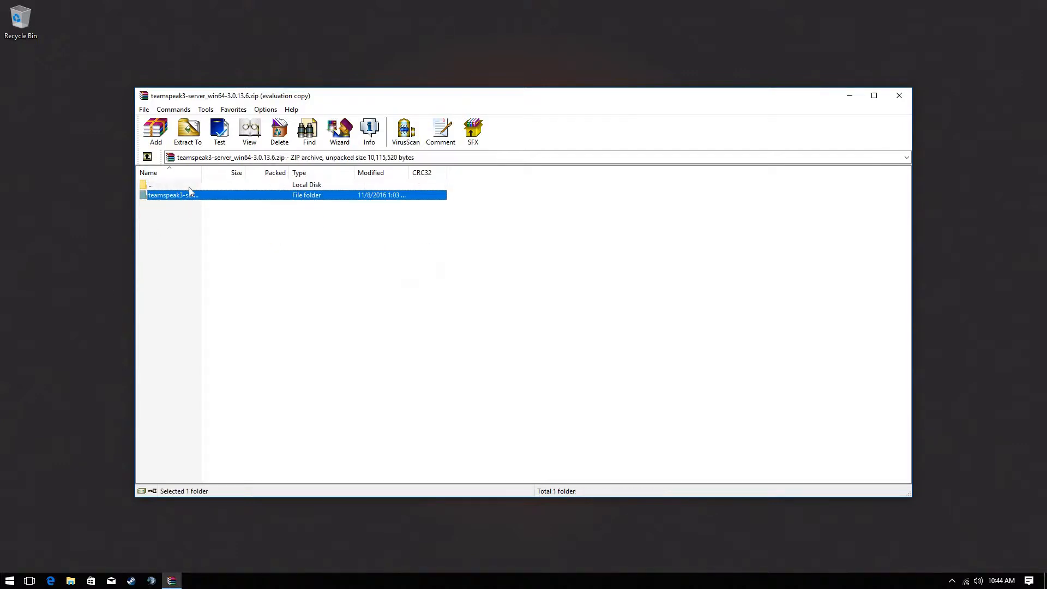
drag(187, 194, 15, 64)
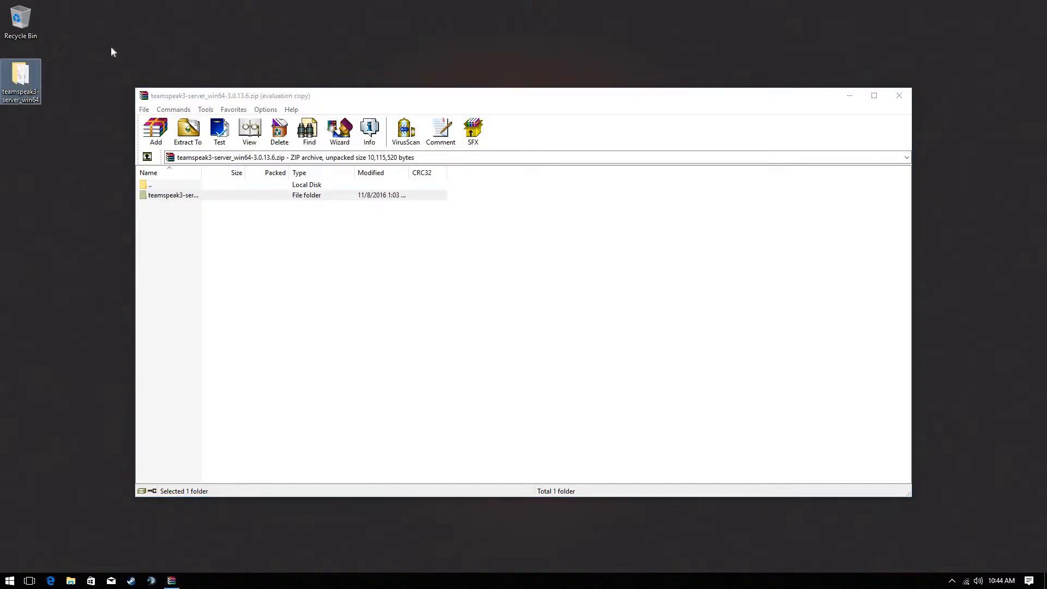
click(899, 95)
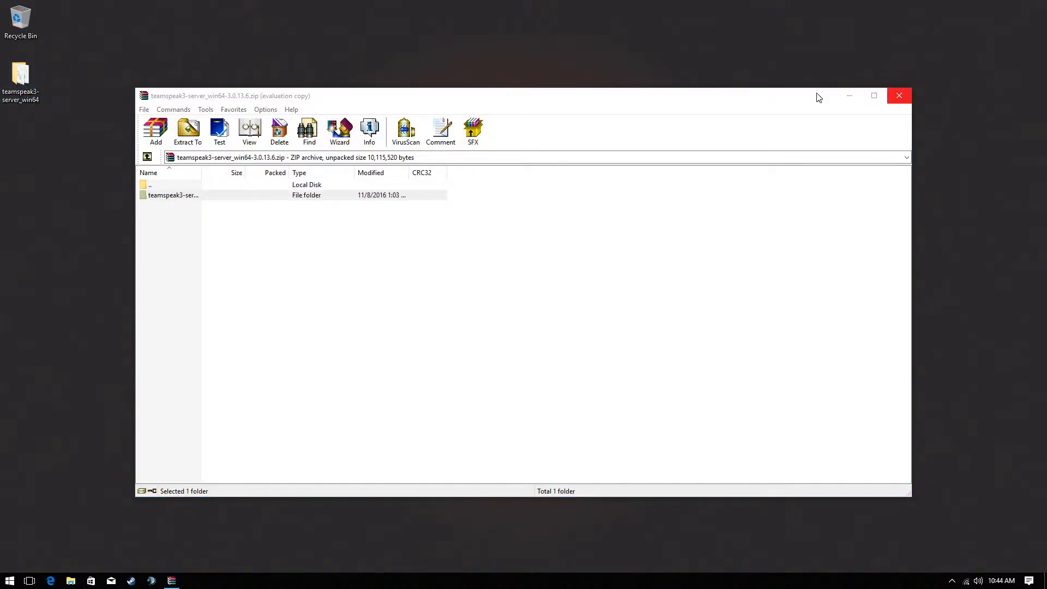
Run ts3server.exe from the extracted folder, dismiss the admin credentials notice, and close the folder
double_click(9, 84)
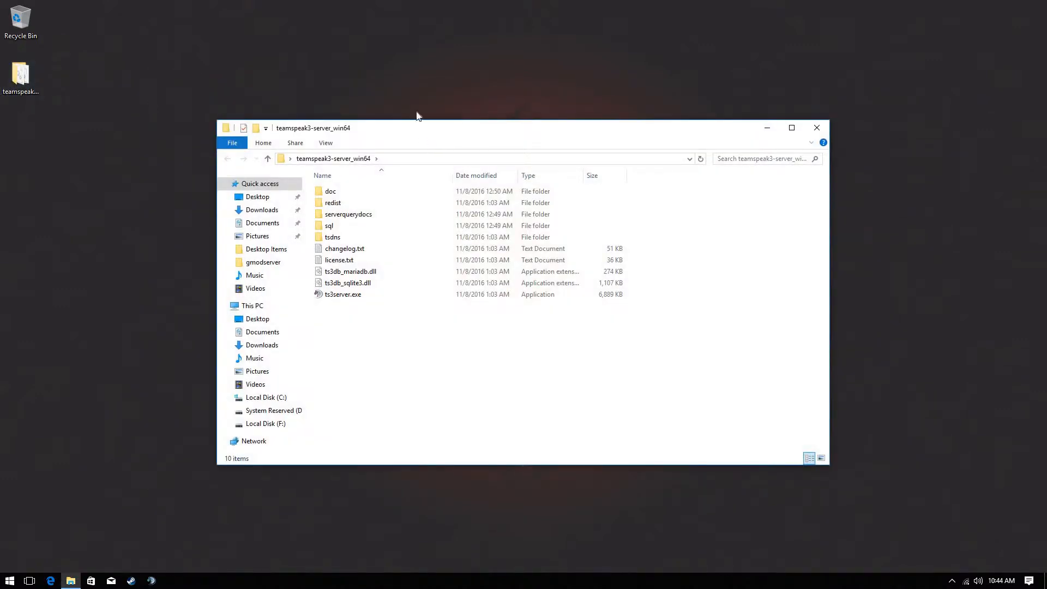
double_click(371, 300)
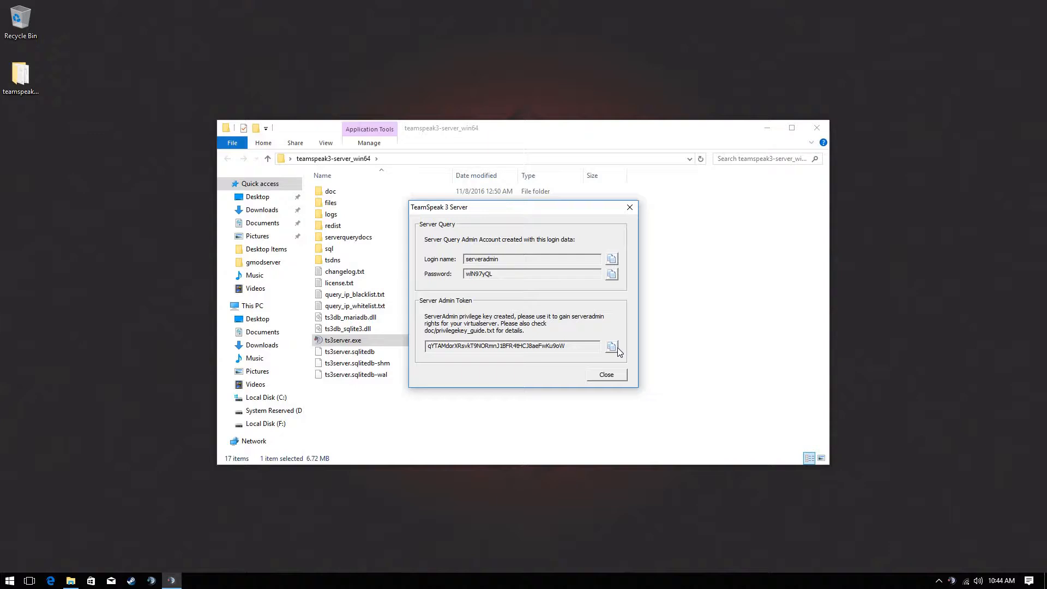
click(606, 375)
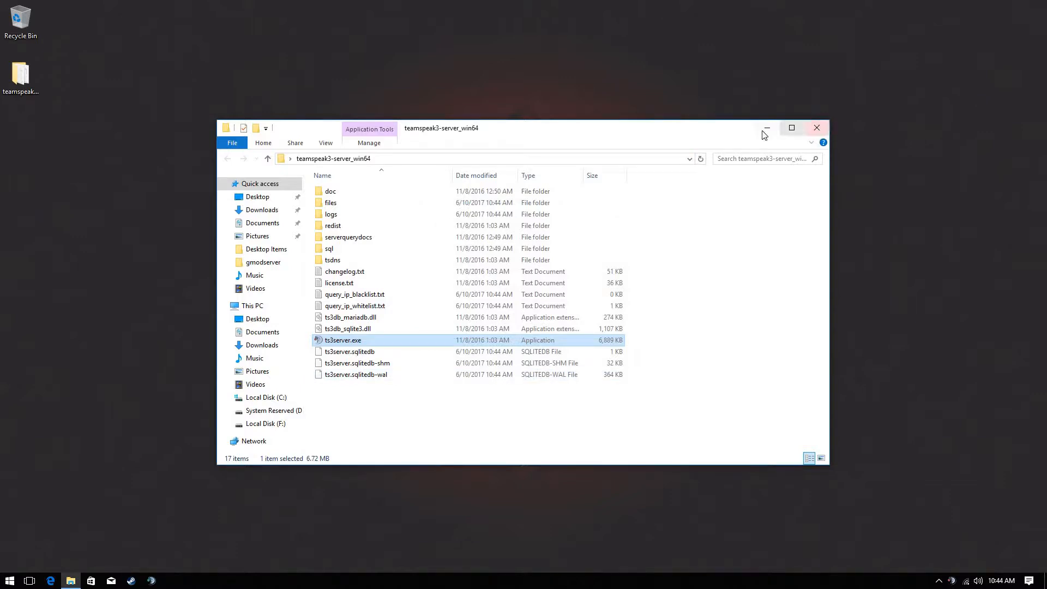
click(818, 129)
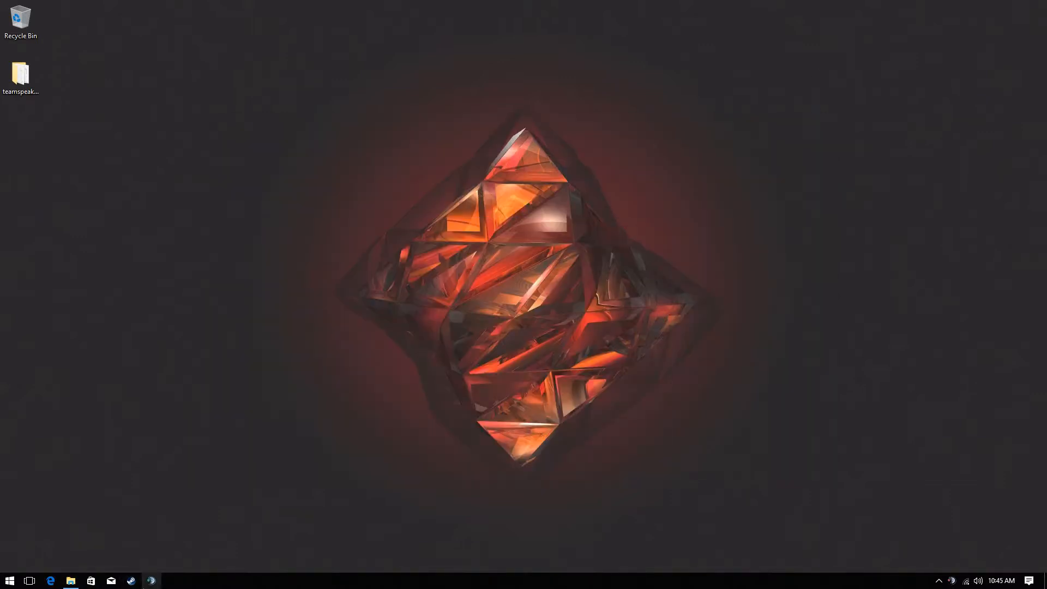
Connect to the new server at the prefilled address and redeem the pasted privilege key
click(151, 580)
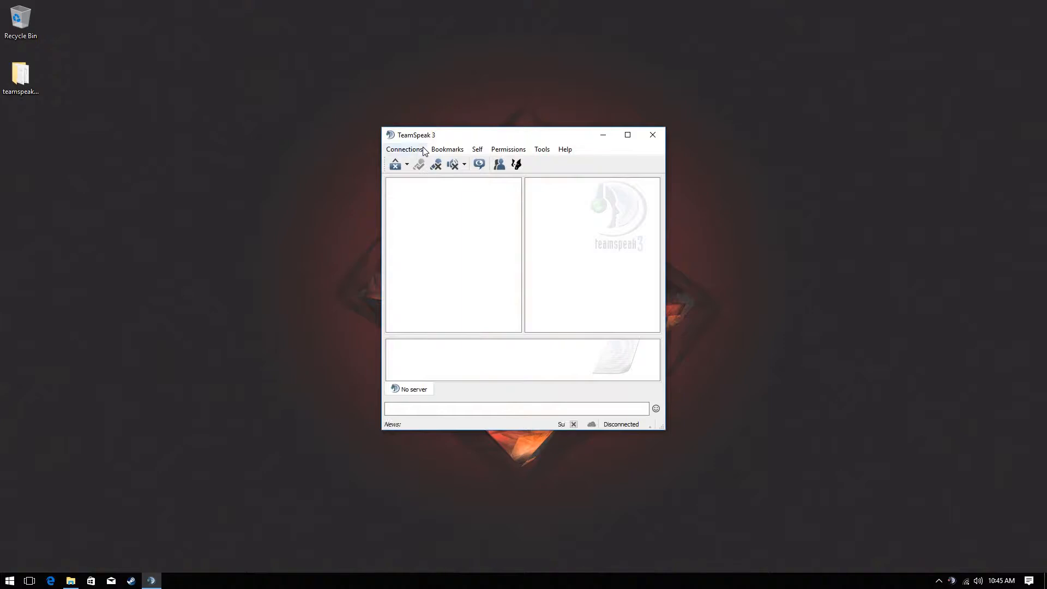
click(420, 150)
click(414, 162)
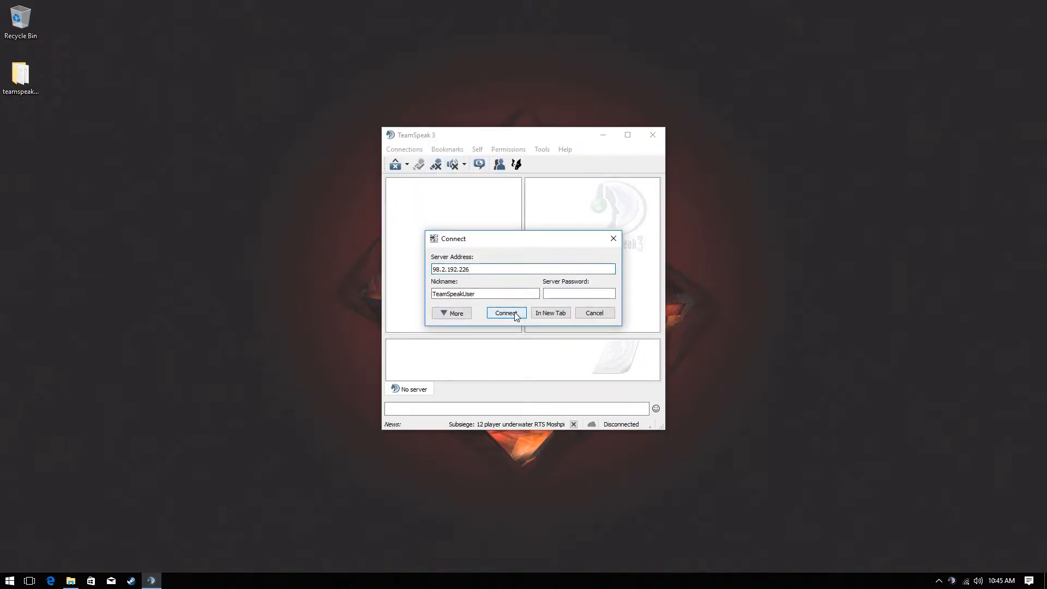
click(515, 314)
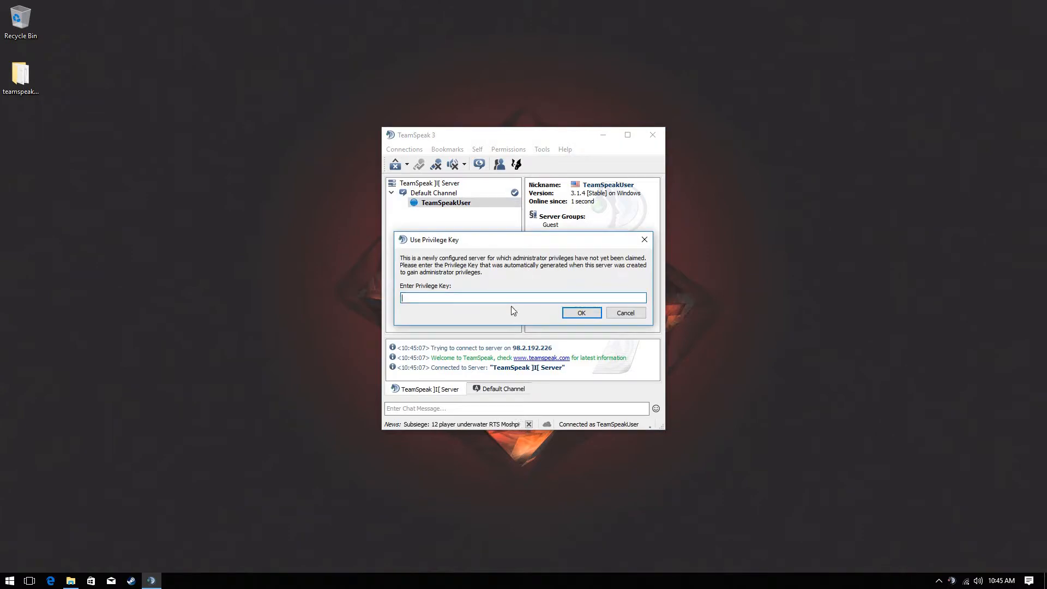
key(ctrl+v)
key(Return)
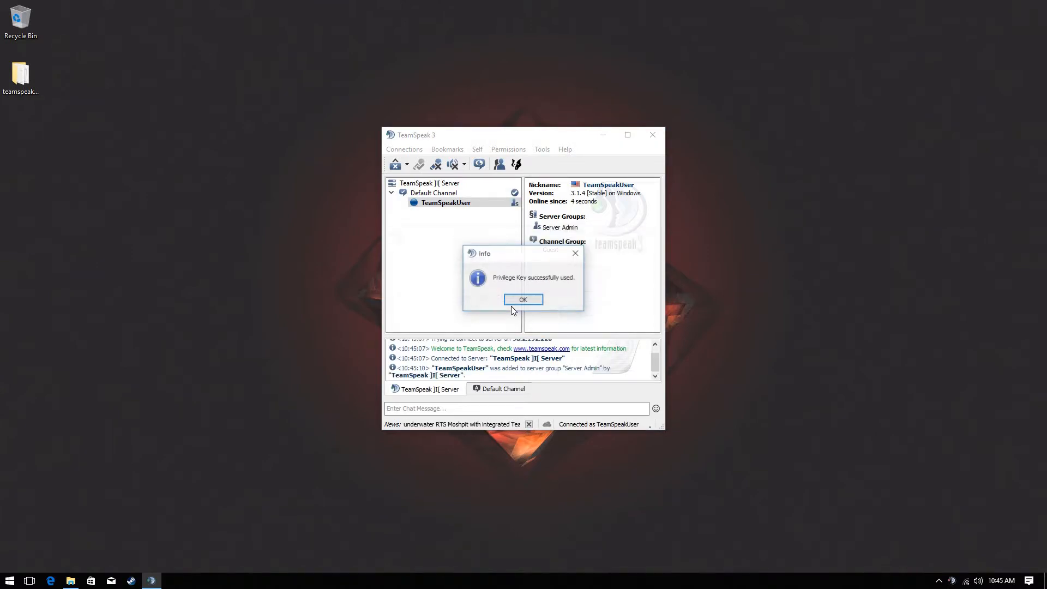
click(536, 304)
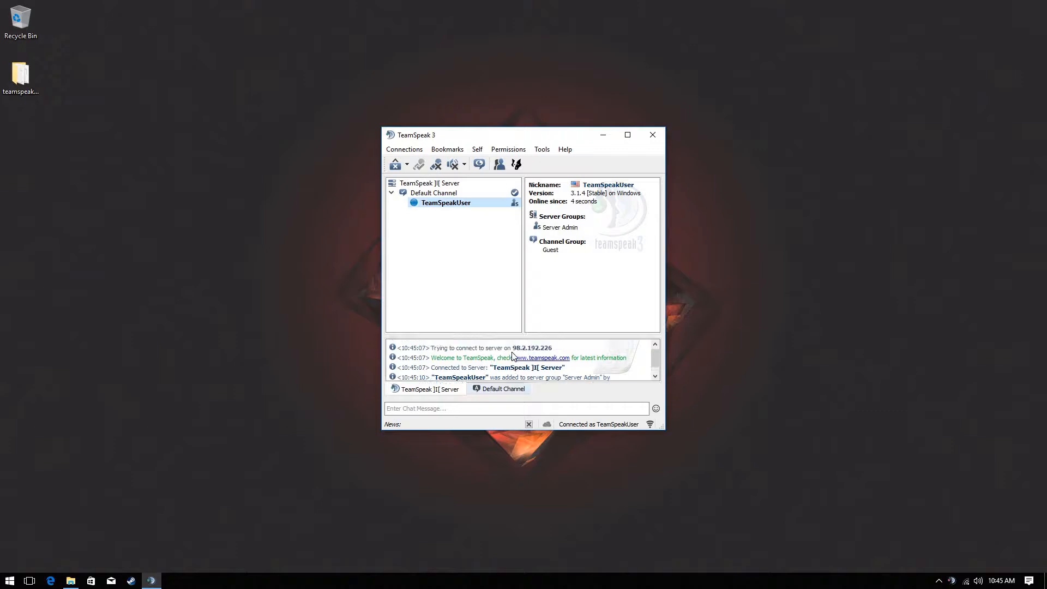
Try setting Maximum Clients to 123123123 in Edit Virtual Server; the server refuses it
right_click(461, 185)
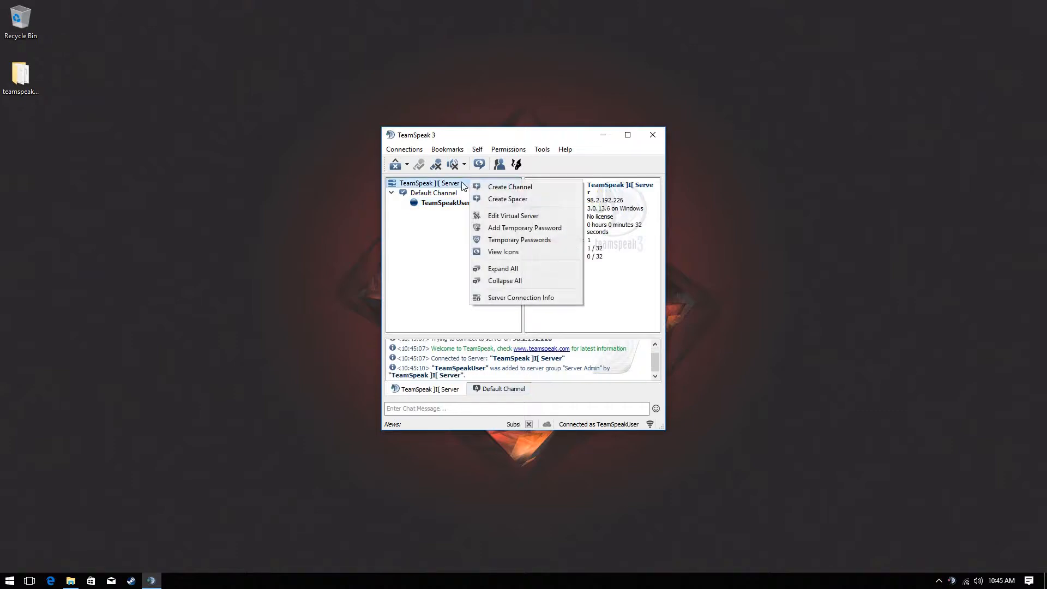
click(527, 215)
double_click(491, 288)
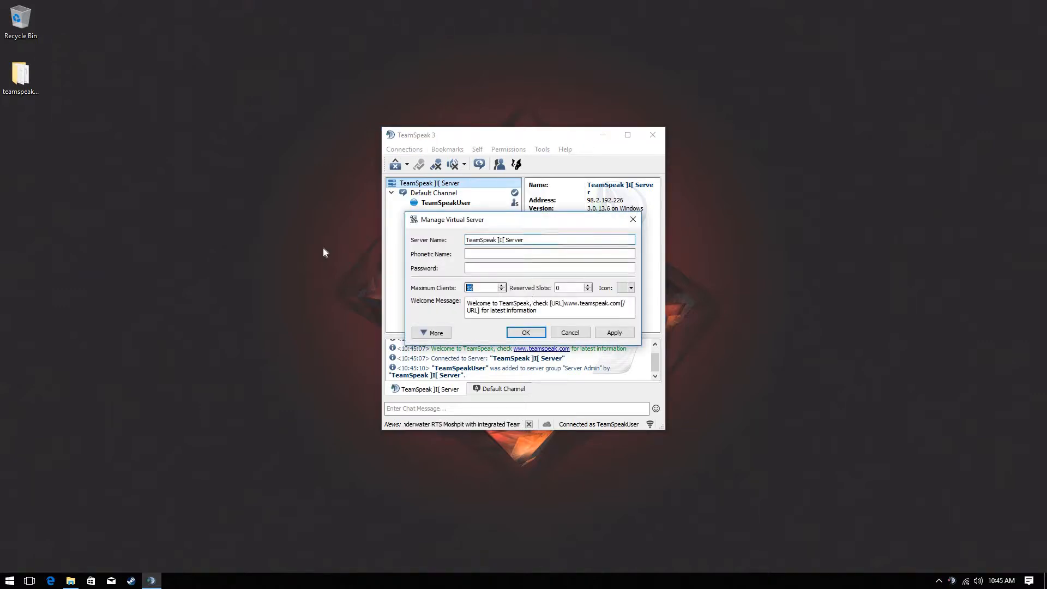
text(123123123)
key(Return)
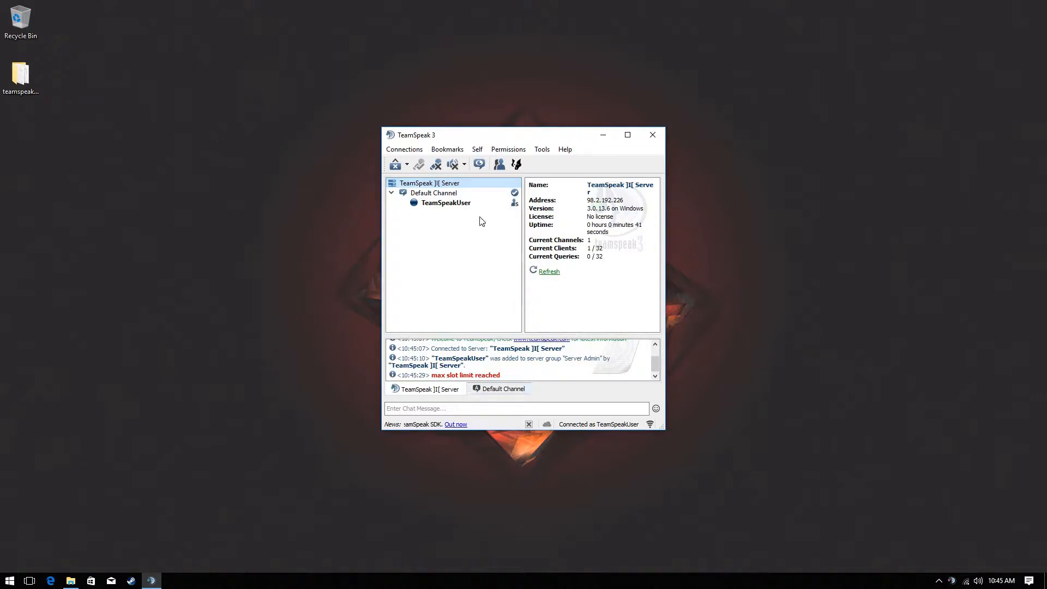
right_click(435, 186)
click(462, 175)
Check the server details and TeamSpeakUser's Set Server Group menu, then open the Permissions menu
click(603, 220)
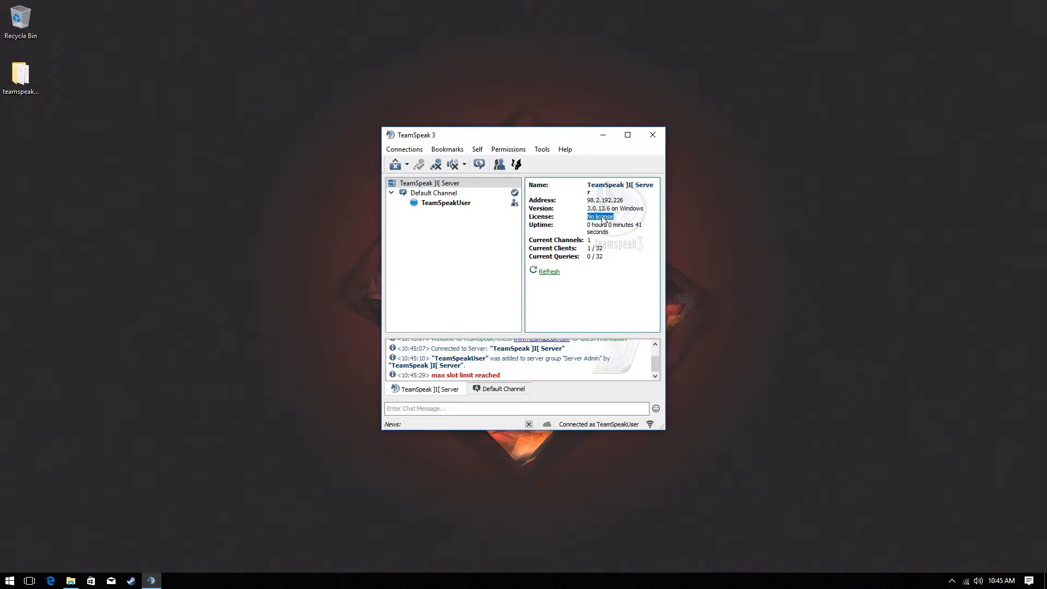
click(629, 218)
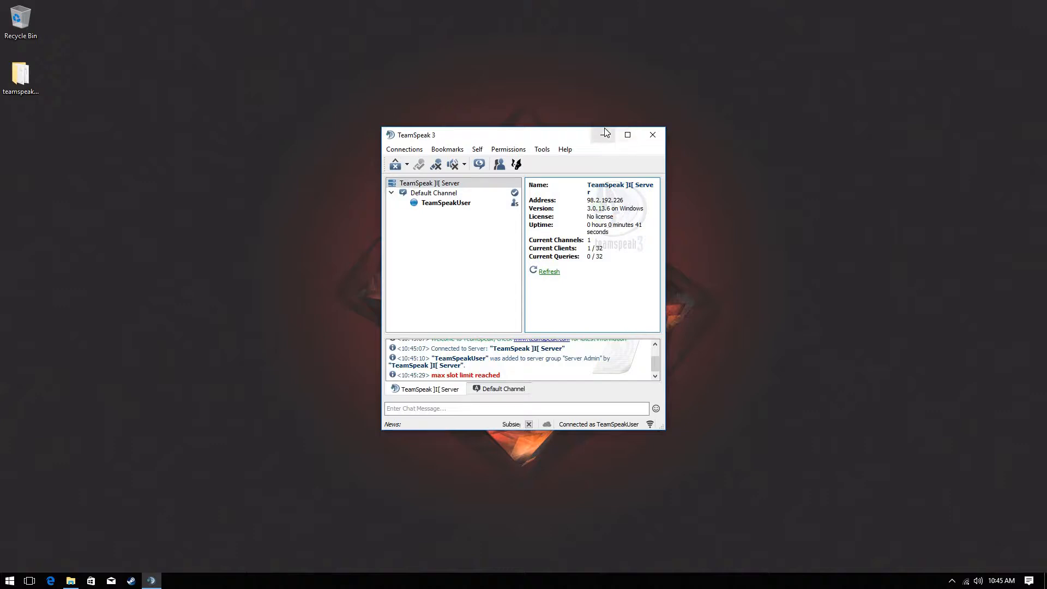
right_click(492, 204)
mouse_move(578, 289)
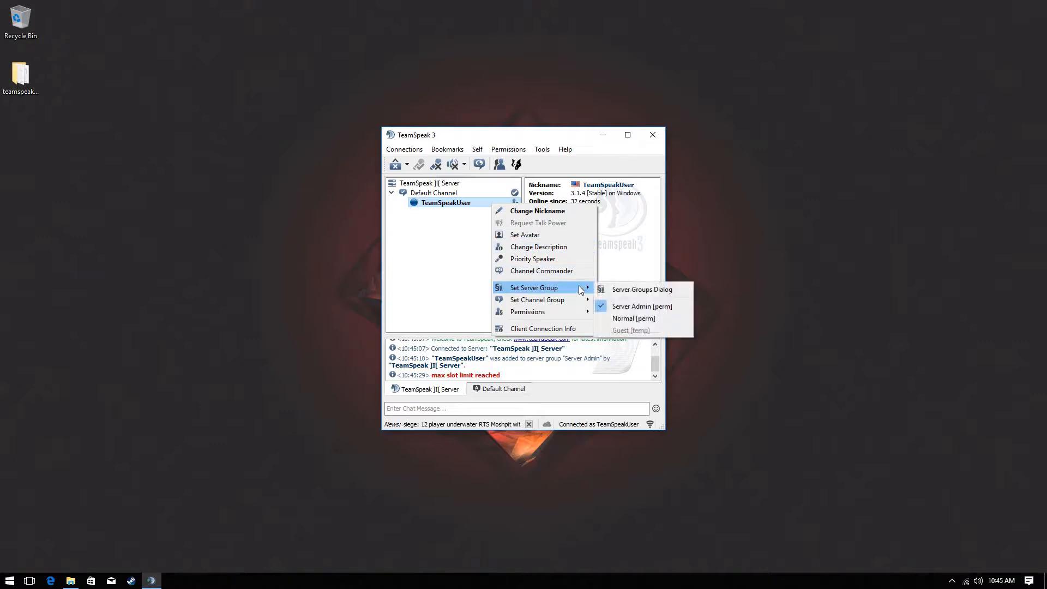
click(670, 238)
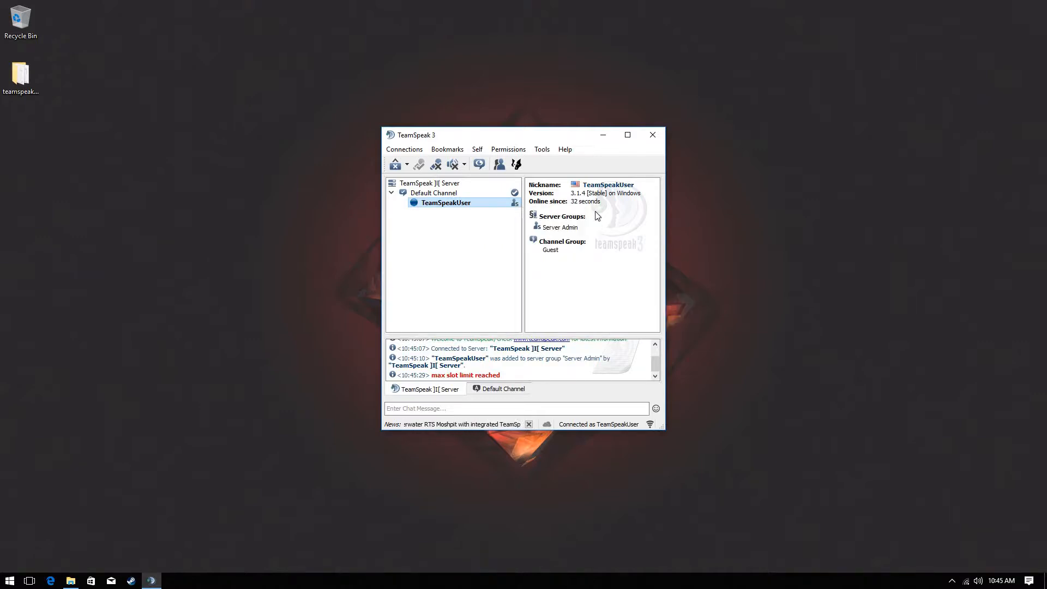
click(443, 150)
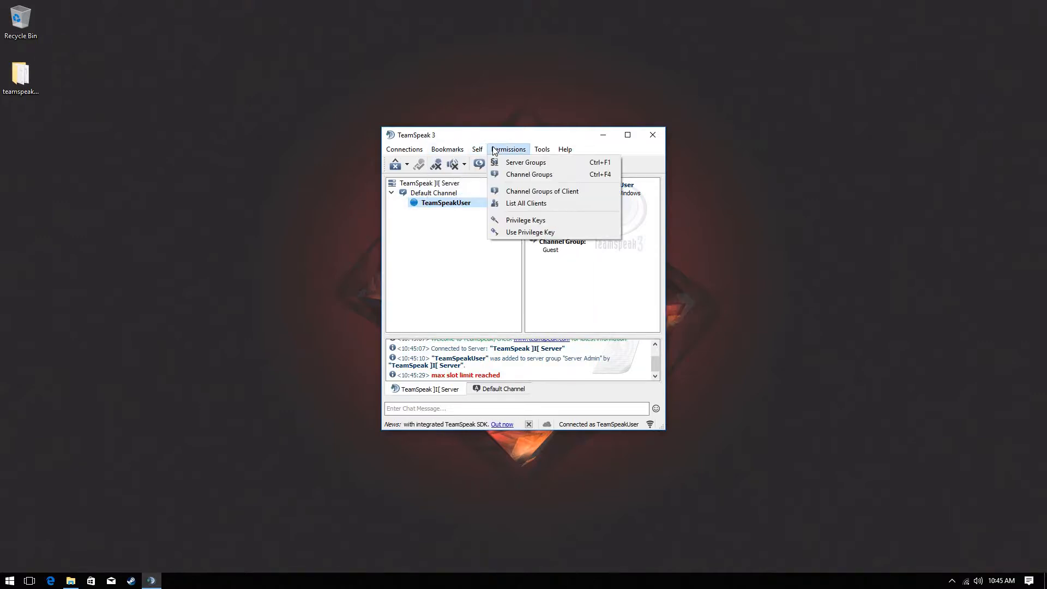
click(525, 164)
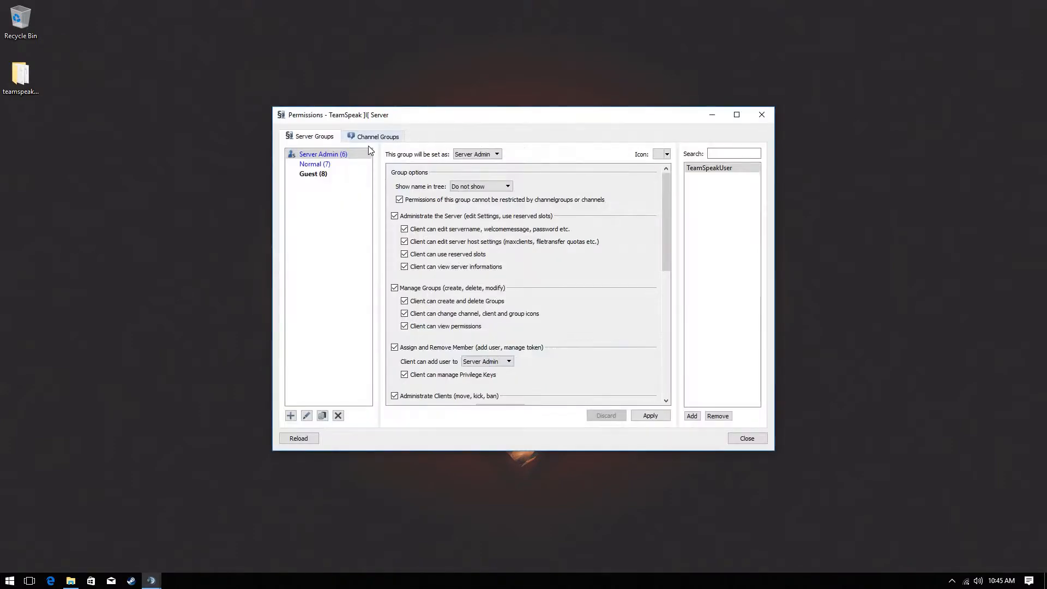
click(666, 157)
click(669, 161)
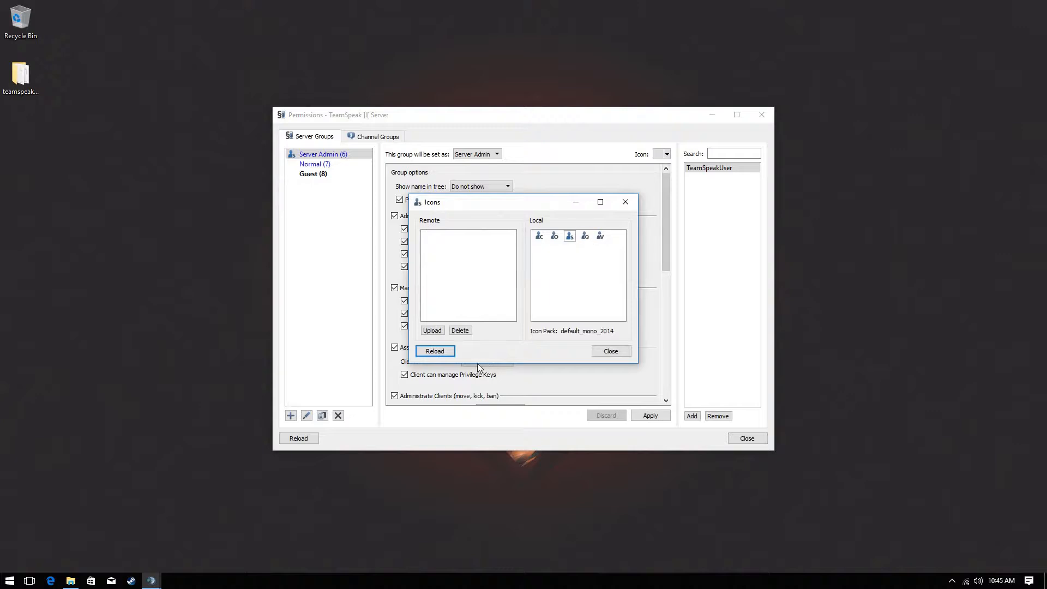
click(431, 330)
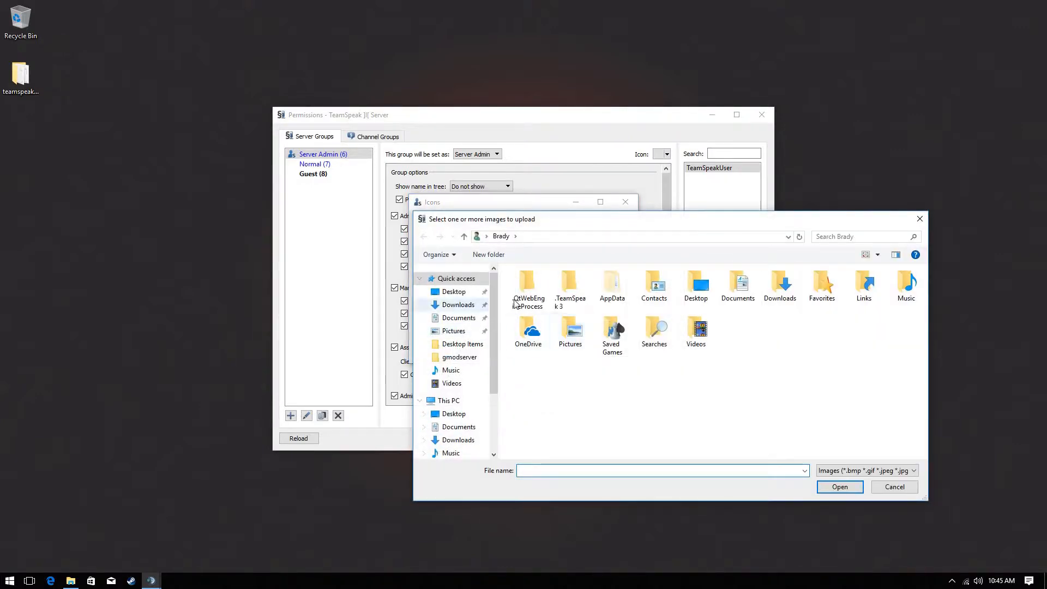
scroll(463, 361, down, 2)
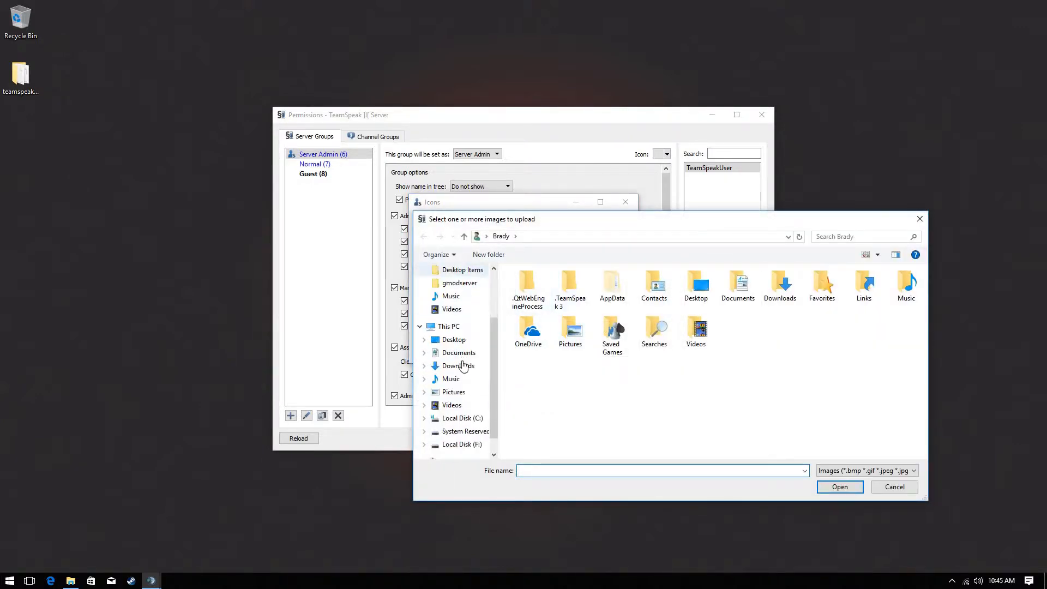
click(894, 487)
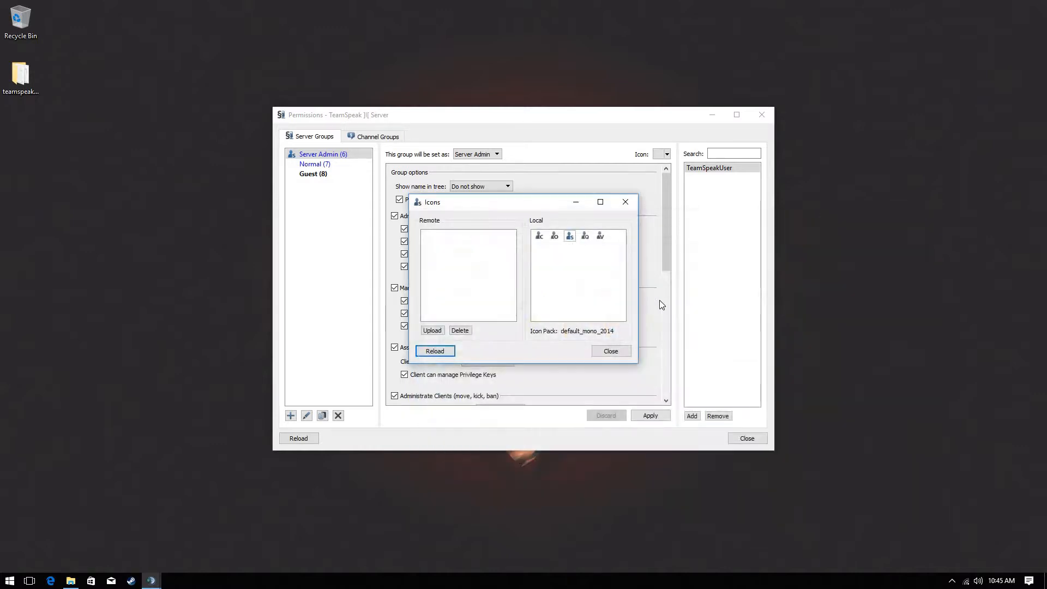
click(605, 352)
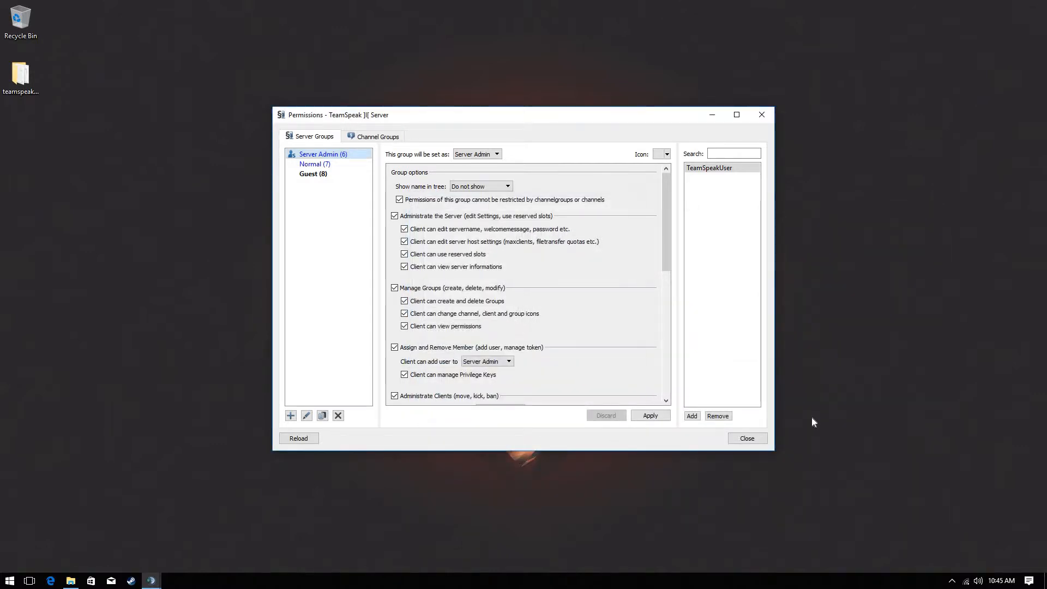
click(753, 439)
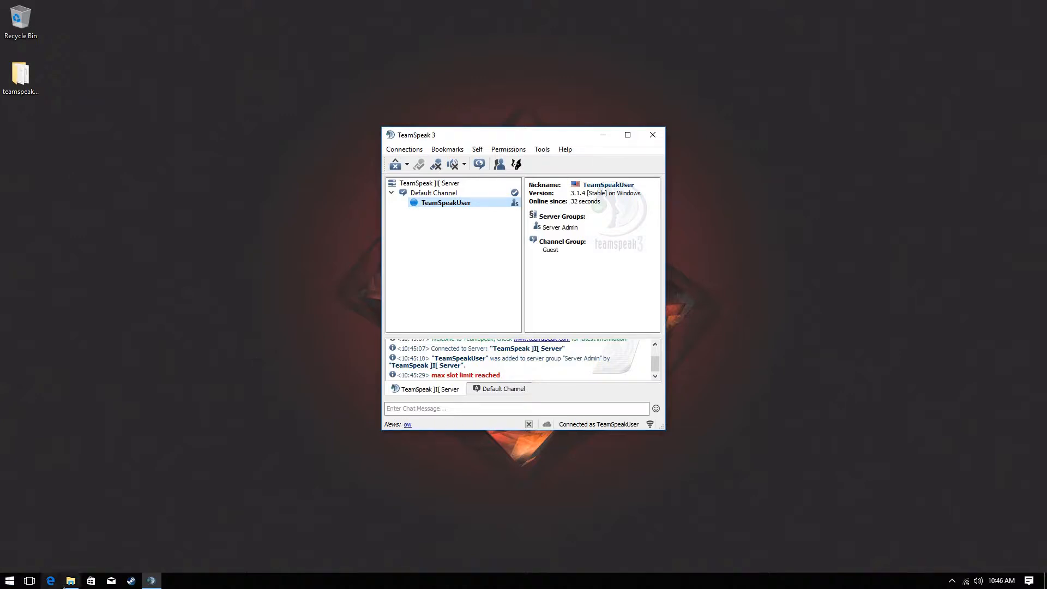
mouse_move(68, 582)
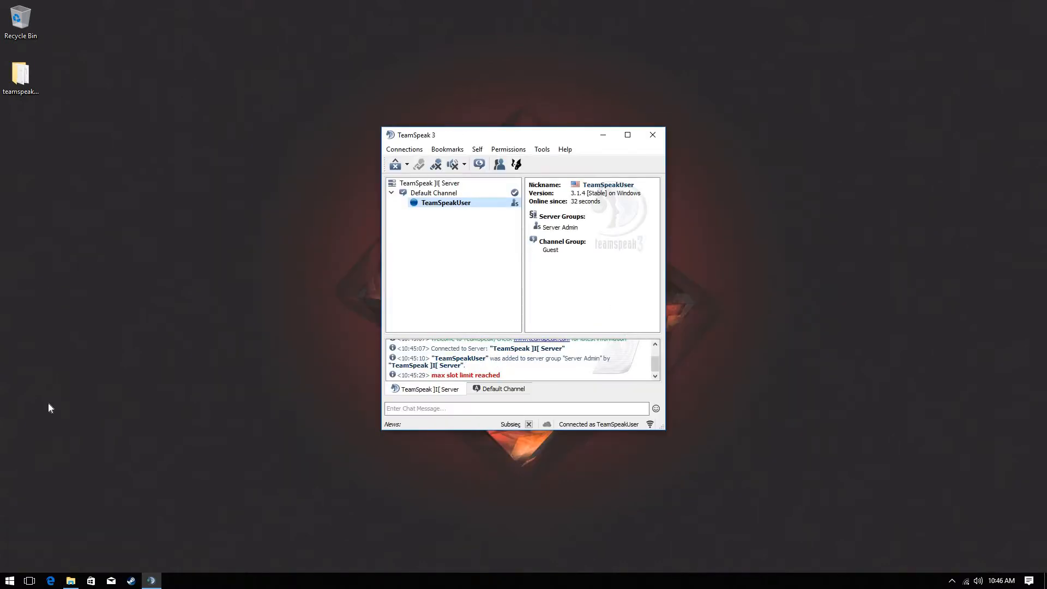
Go to 192.168.1.1 in Edge and log in with the router's user name and password
click(49, 582)
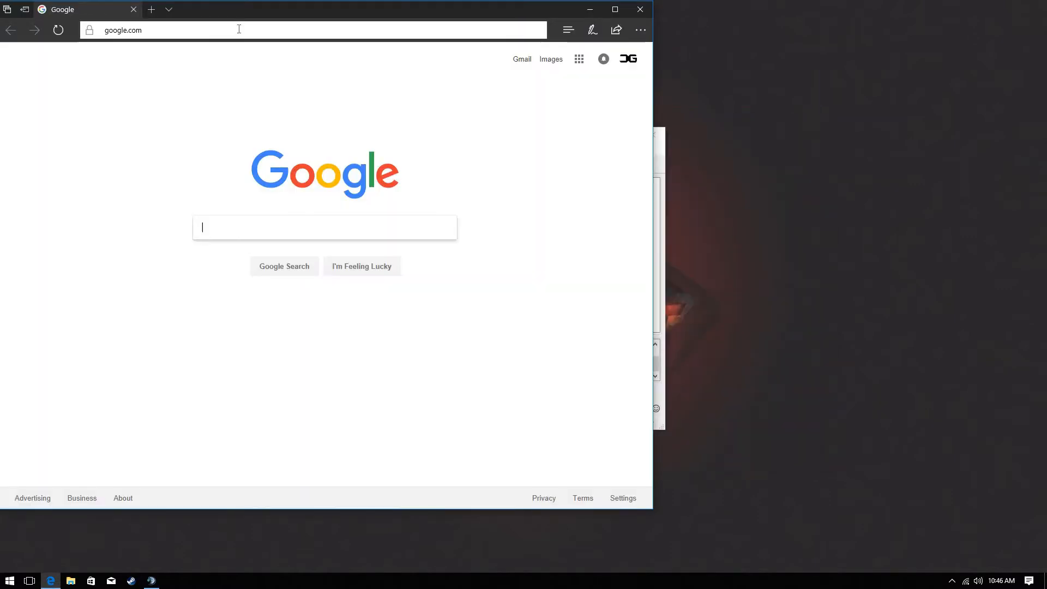
click(238, 30)
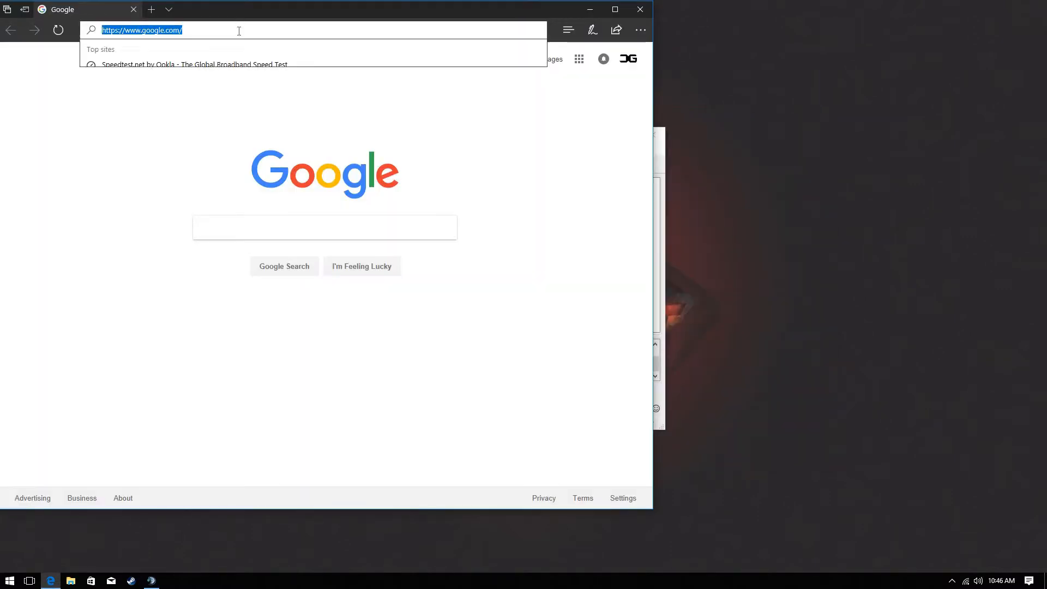
text(192.168.1.1/)
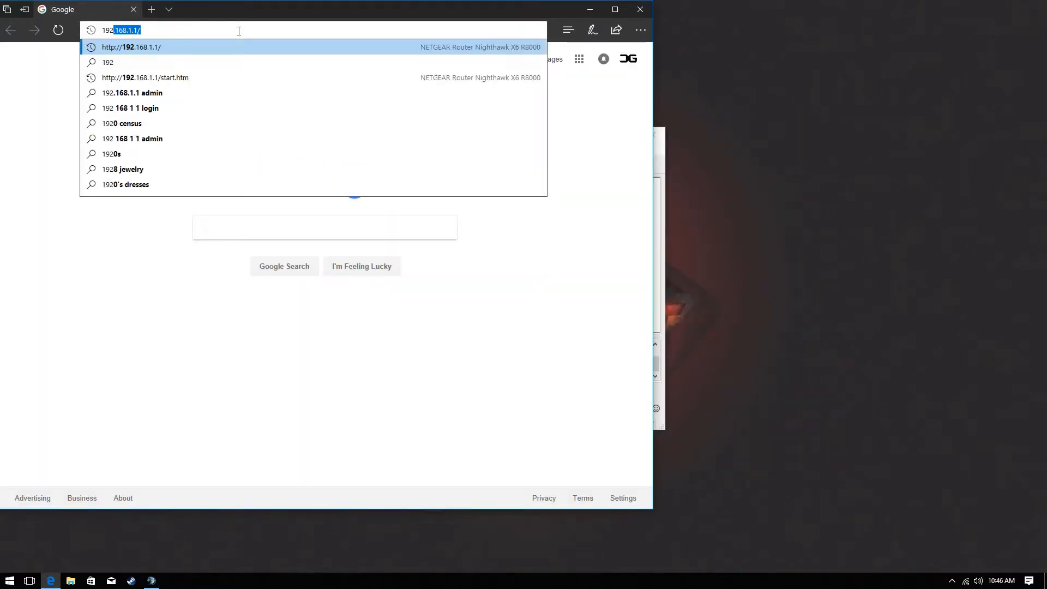
key(Return)
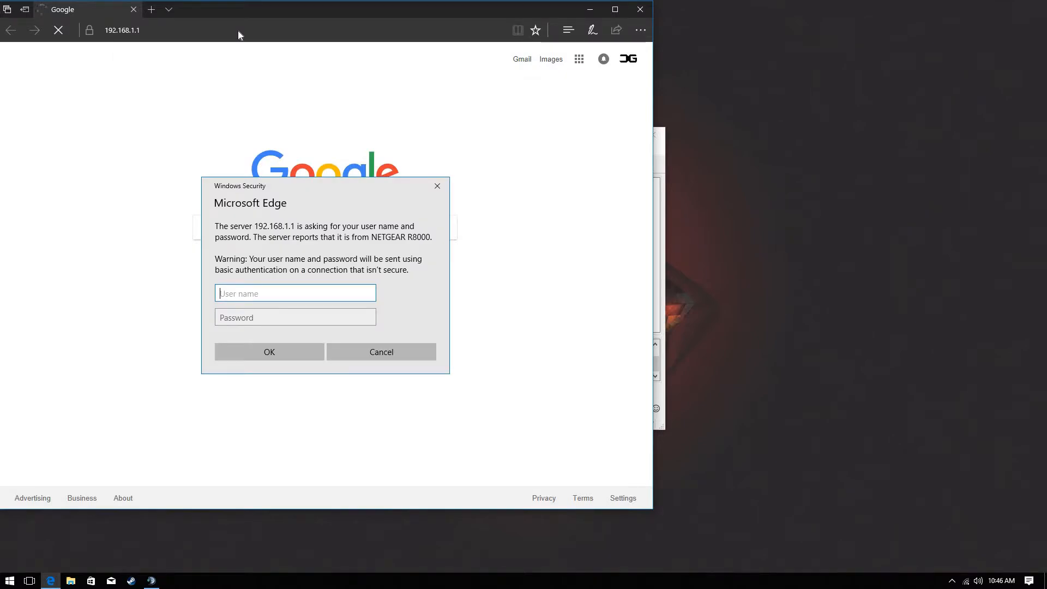
text(admin)
click(297, 314)
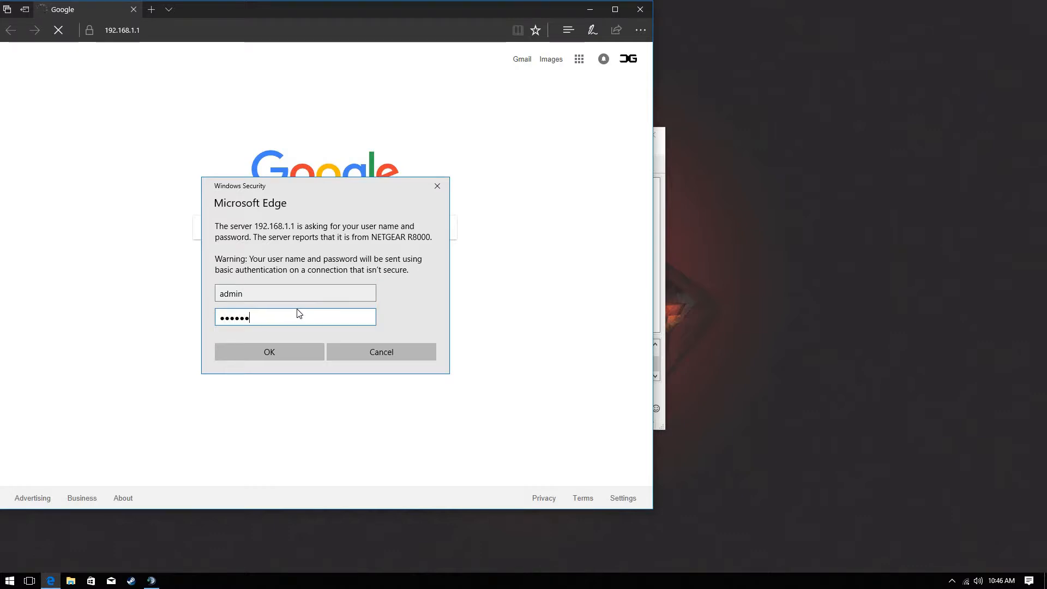
key(Return)
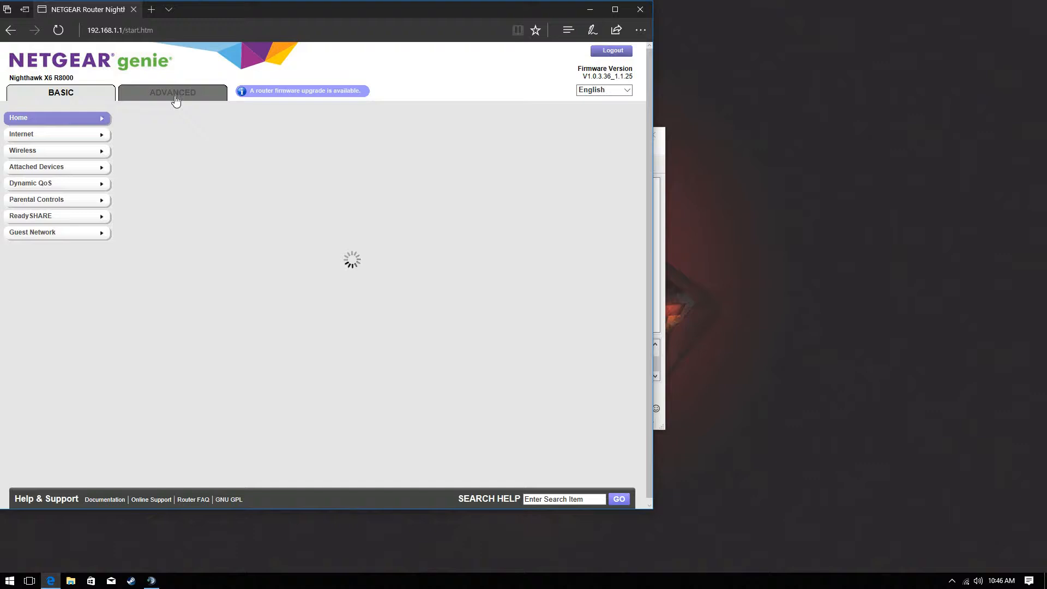
Under Advanced Setup > Port Forwarding / Port Triggering, delete the TS1 rule for port 9987
click(175, 96)
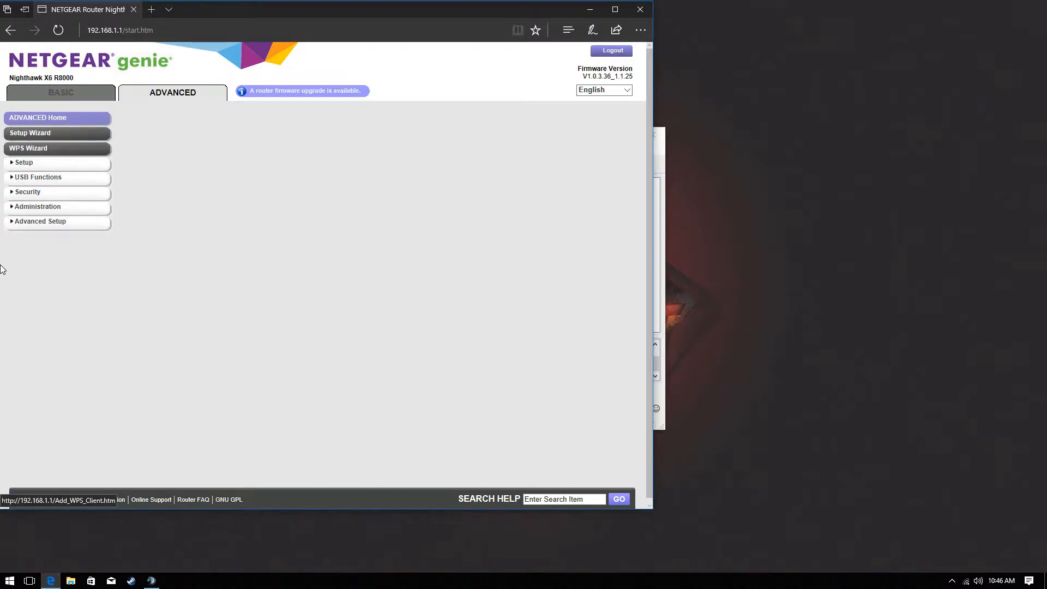
click(31, 224)
click(32, 224)
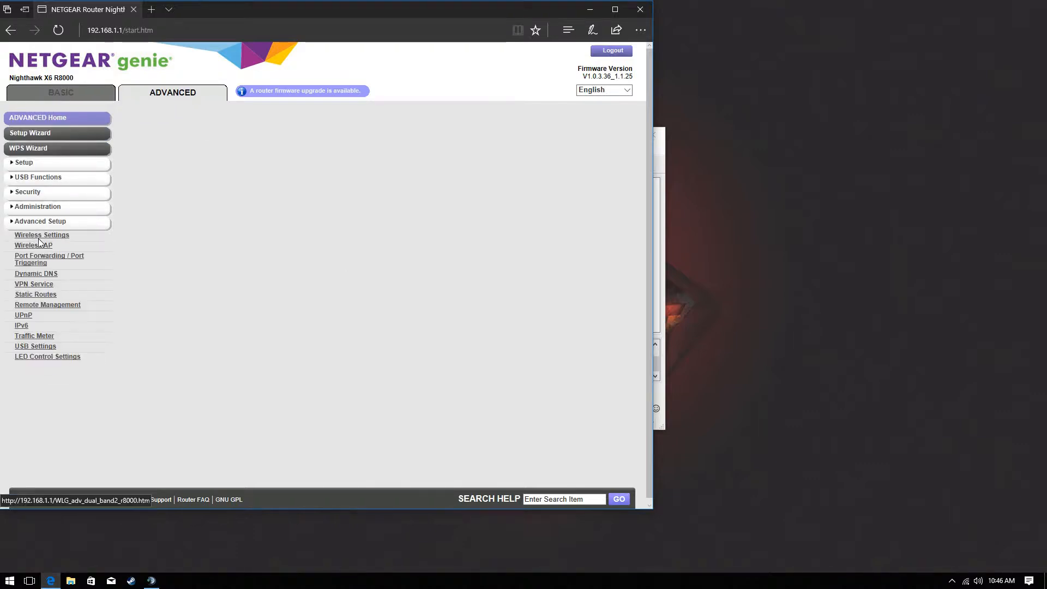
click(35, 225)
click(37, 223)
click(38, 249)
click(38, 264)
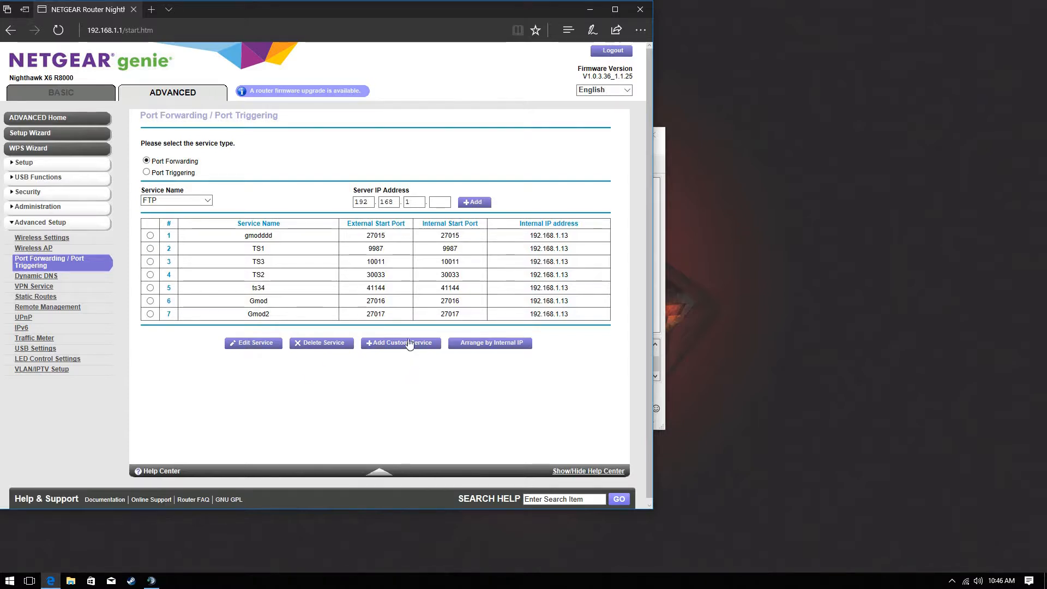
click(150, 249)
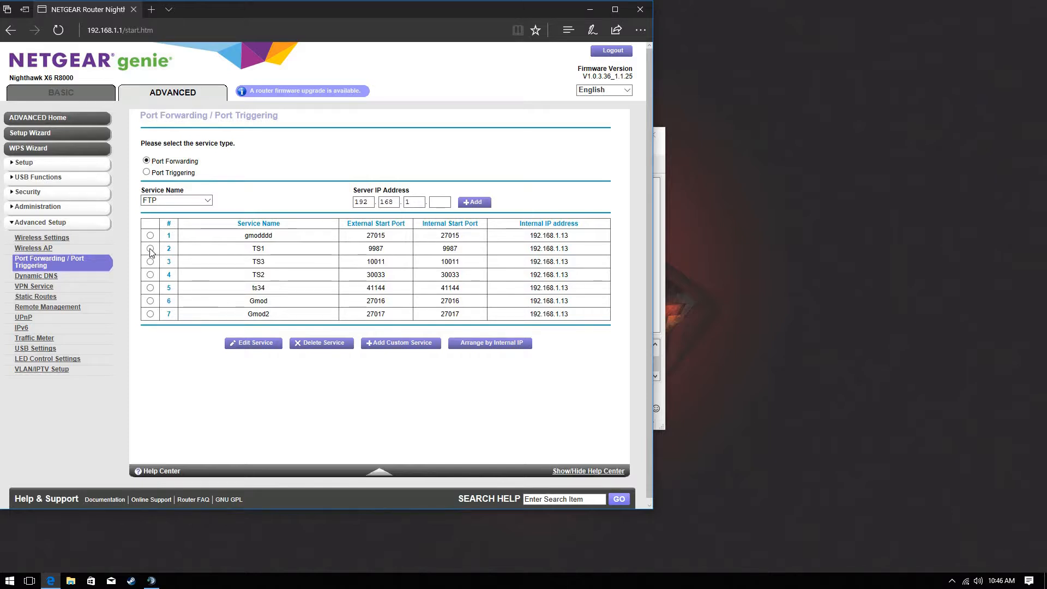
click(308, 349)
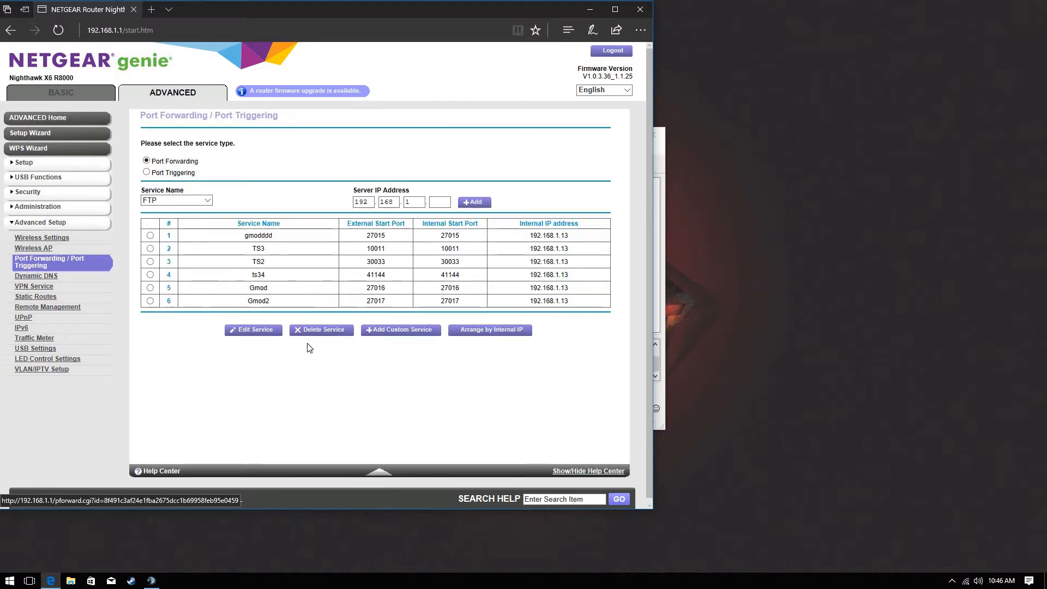
Add a custom service TS1 forwarding external port 9987 to 192.168.1.13 and apply it
click(418, 331)
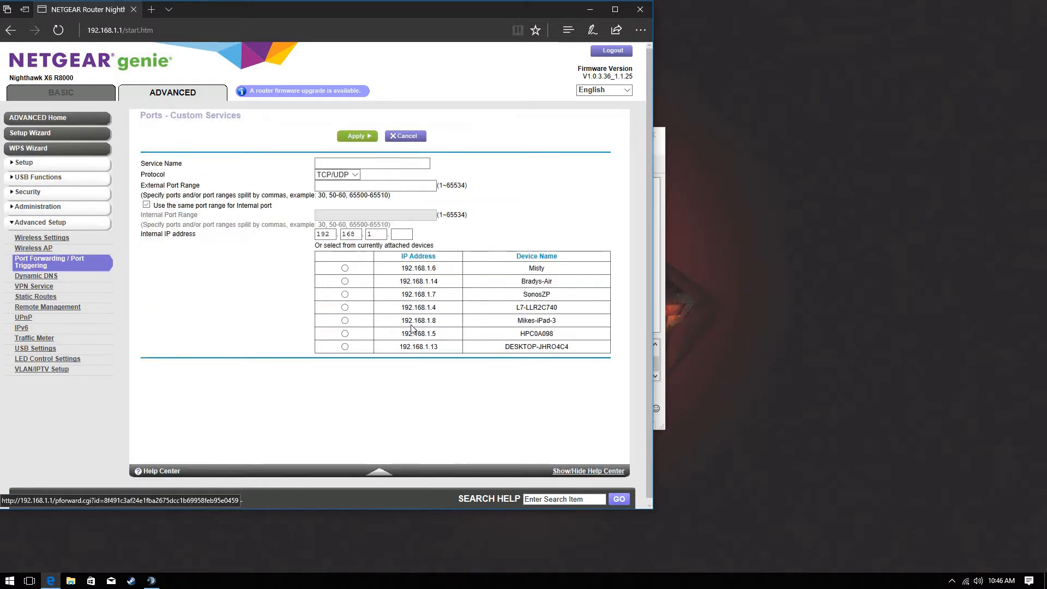
click(341, 165)
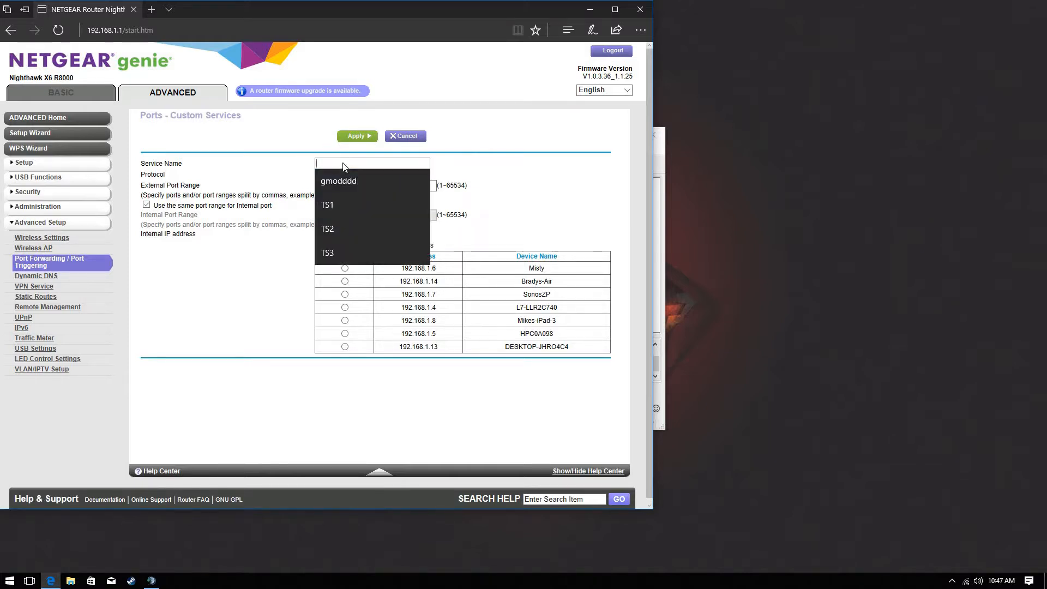
text(TS1)
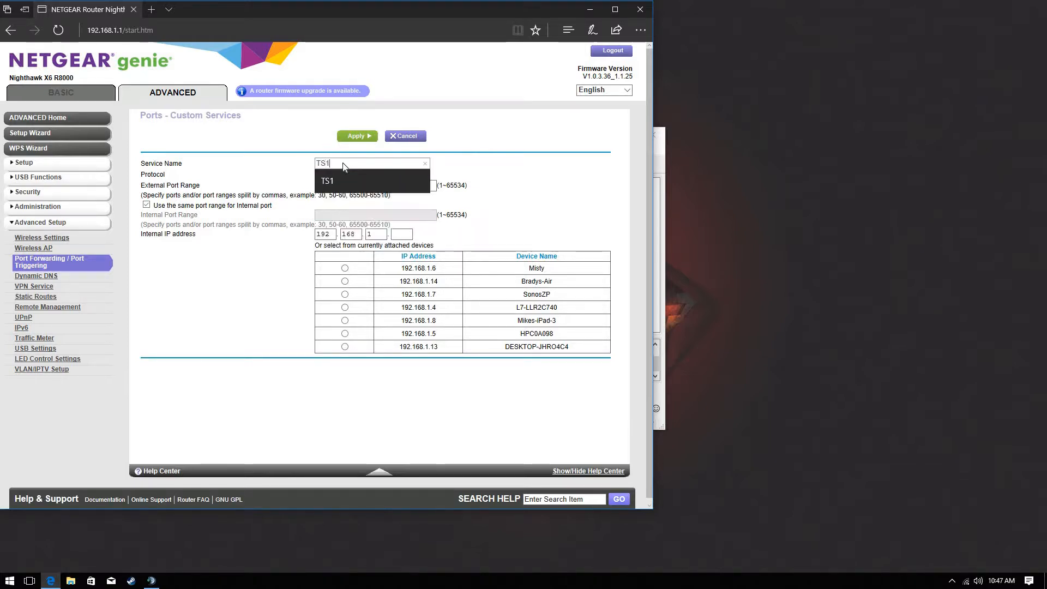
key(Down)
key(Return)
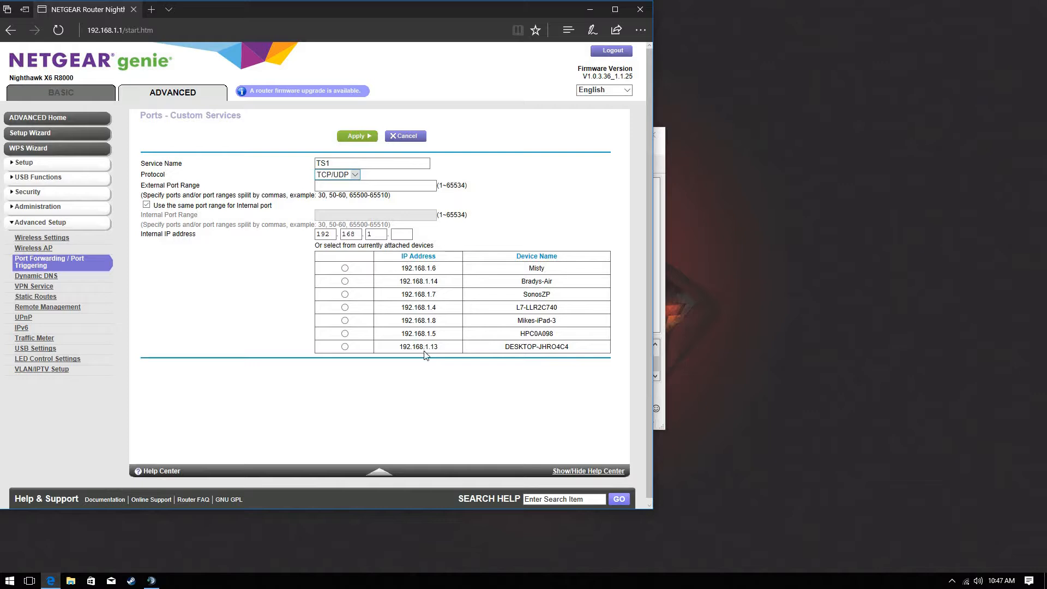
click(345, 346)
click(351, 186)
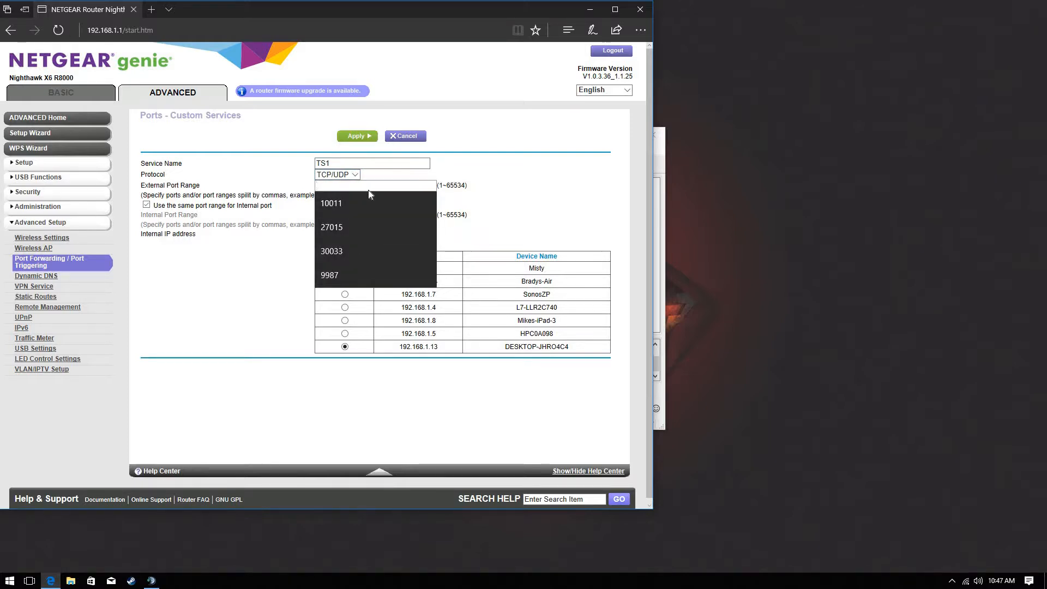
text(9987)
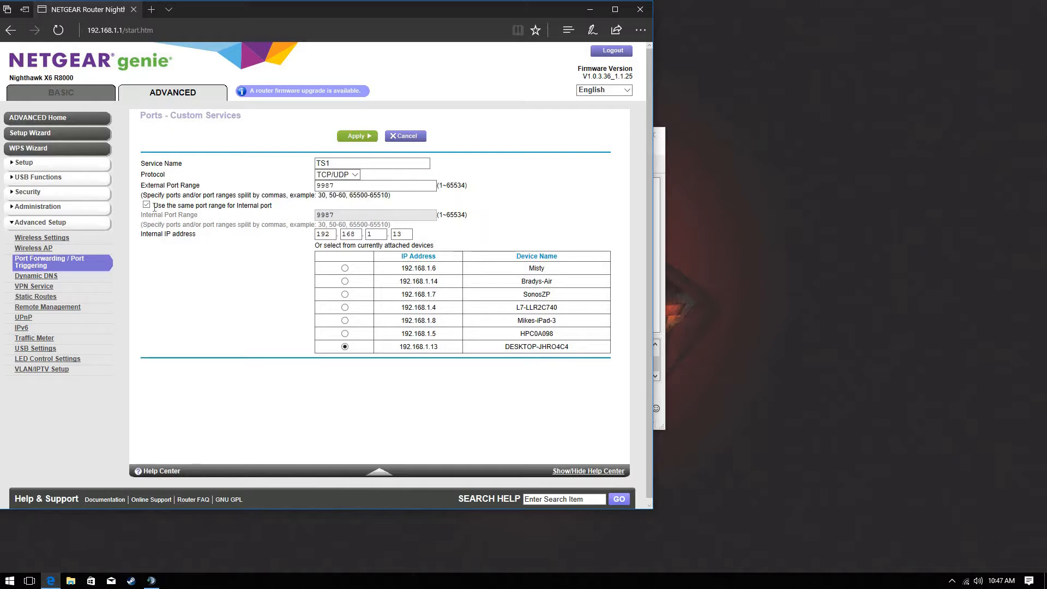
click(368, 138)
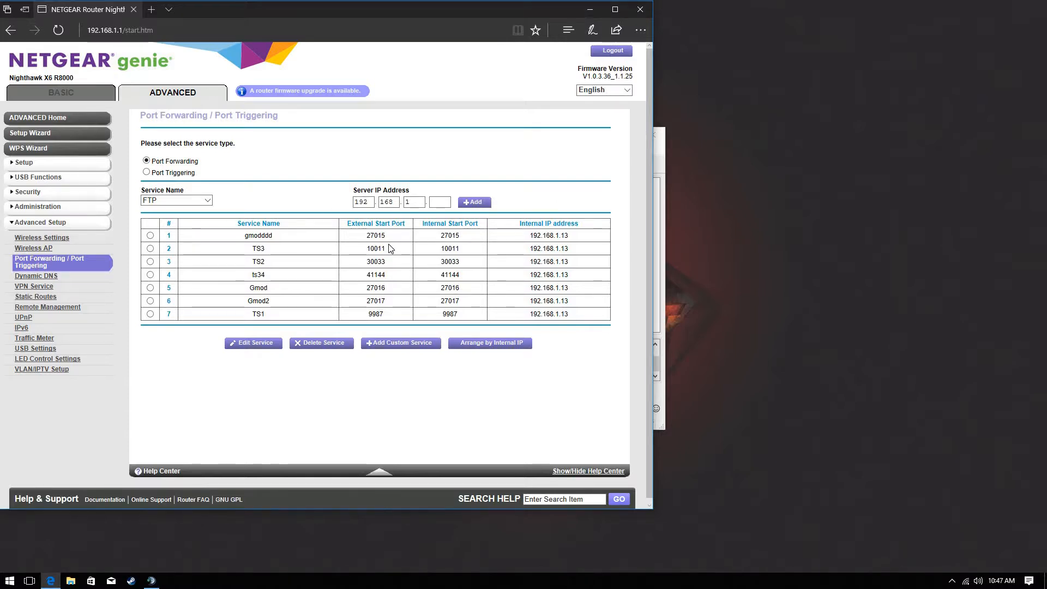
drag(389, 244, 349, 237)
click(353, 241)
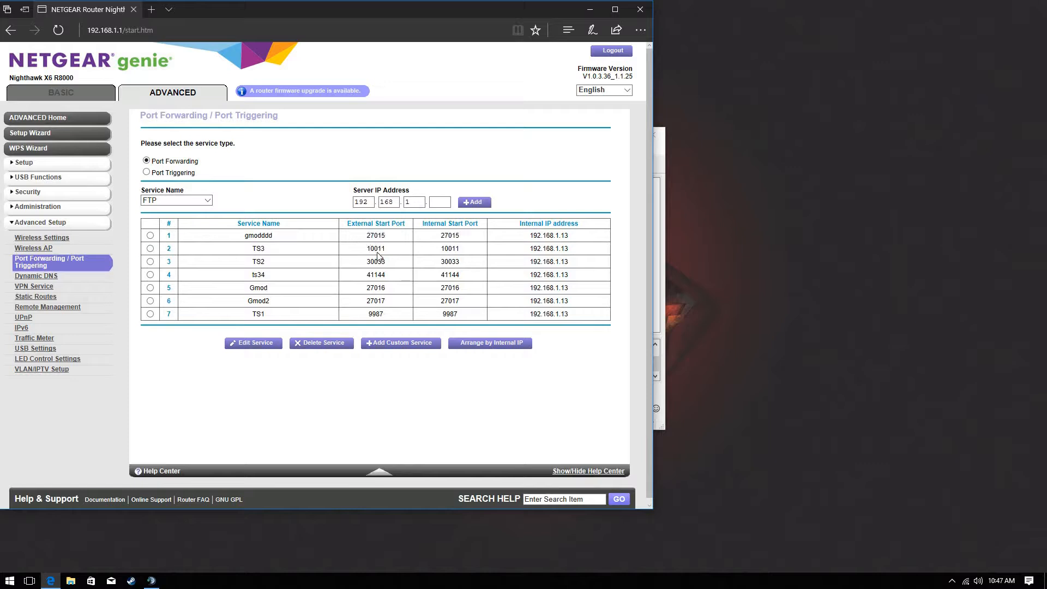
Close the router page and look over the server, Default Channel and TeamSpeakUser entries
click(637, 10)
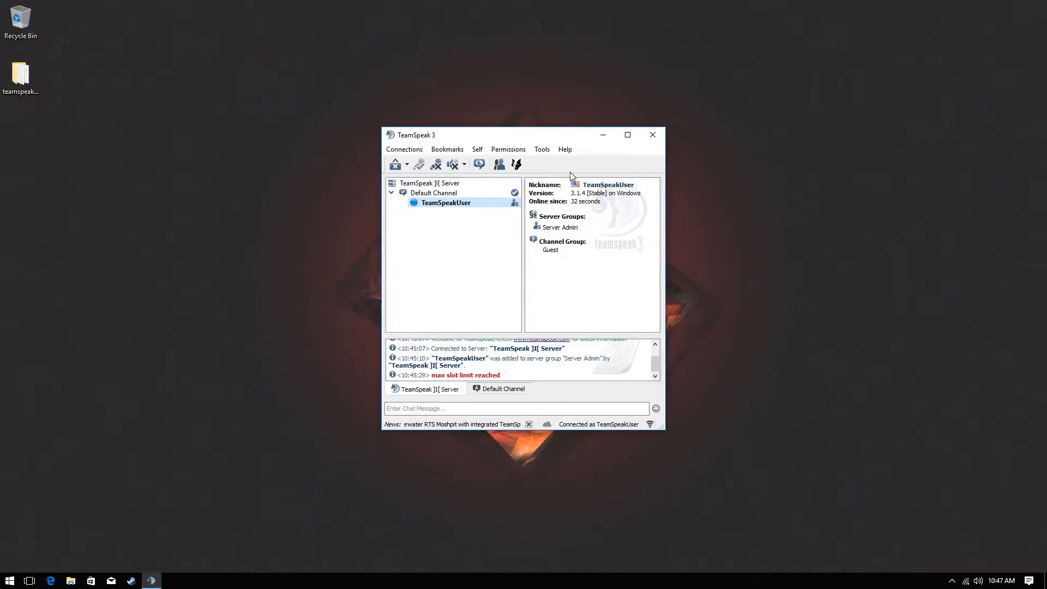
click(438, 183)
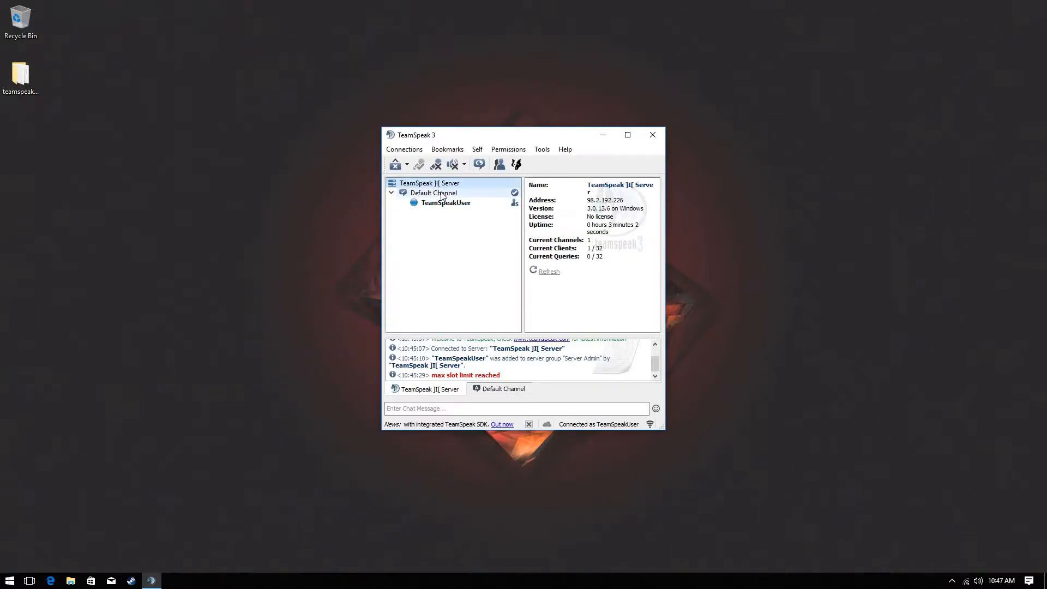
right_click(442, 197)
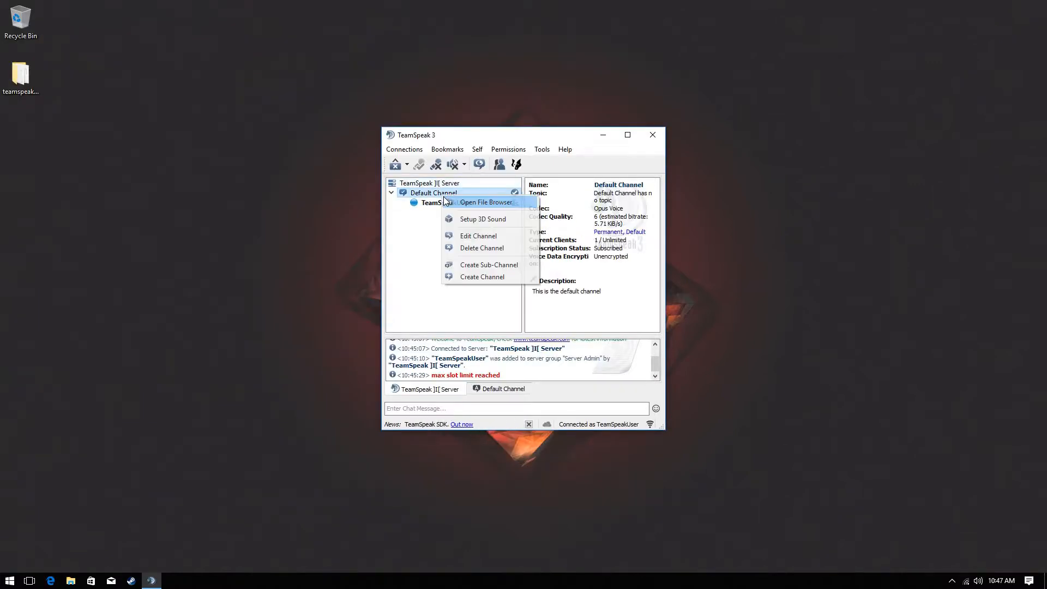
click(413, 235)
right_click(441, 240)
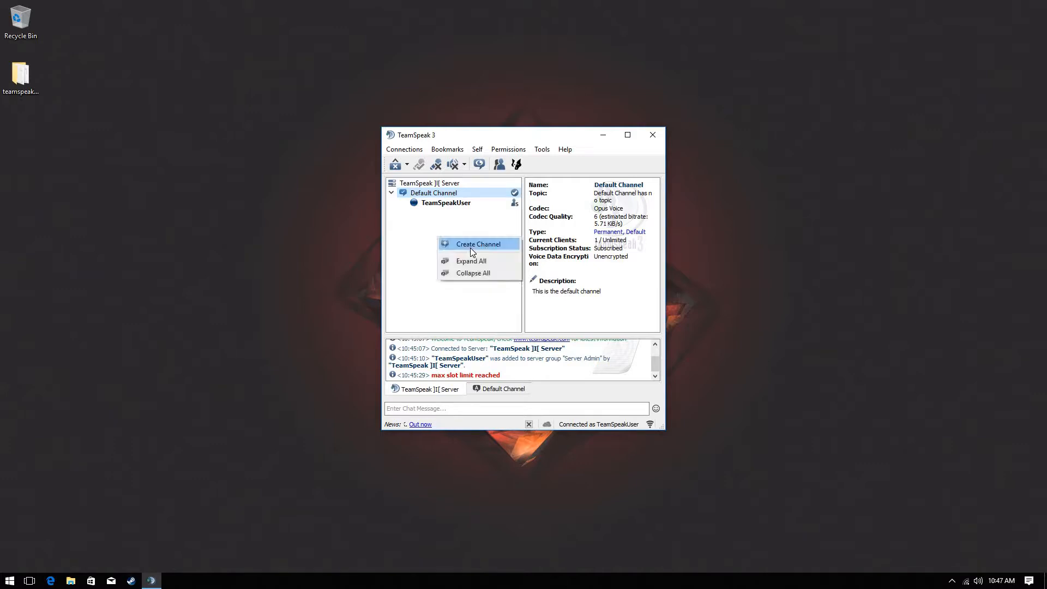
click(431, 220)
click(432, 203)
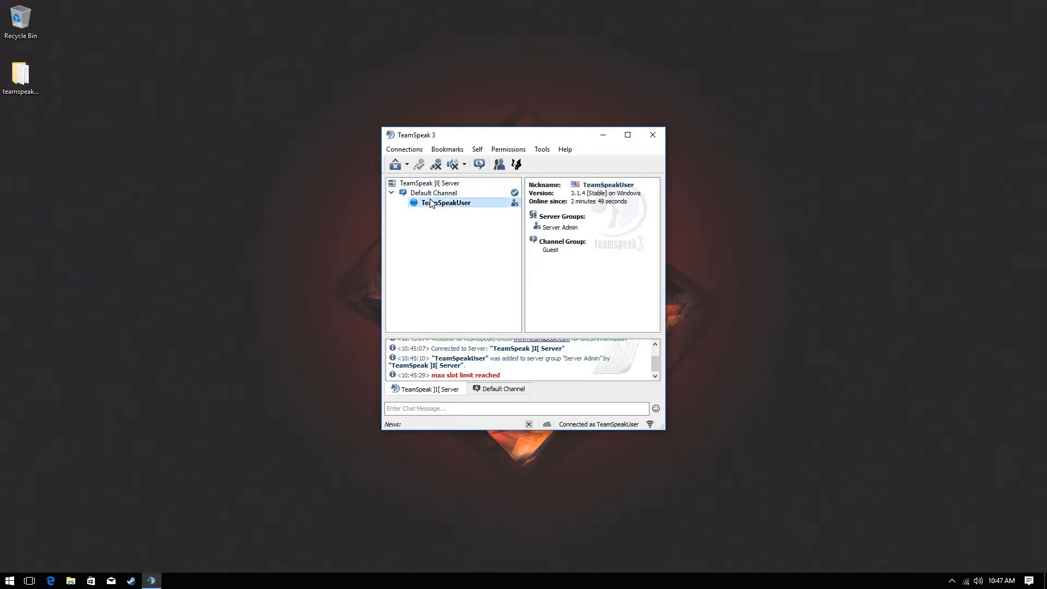
Start a new channel named test with a password and a '[SIZE=30] TEST' description
right_click(488, 264)
click(489, 261)
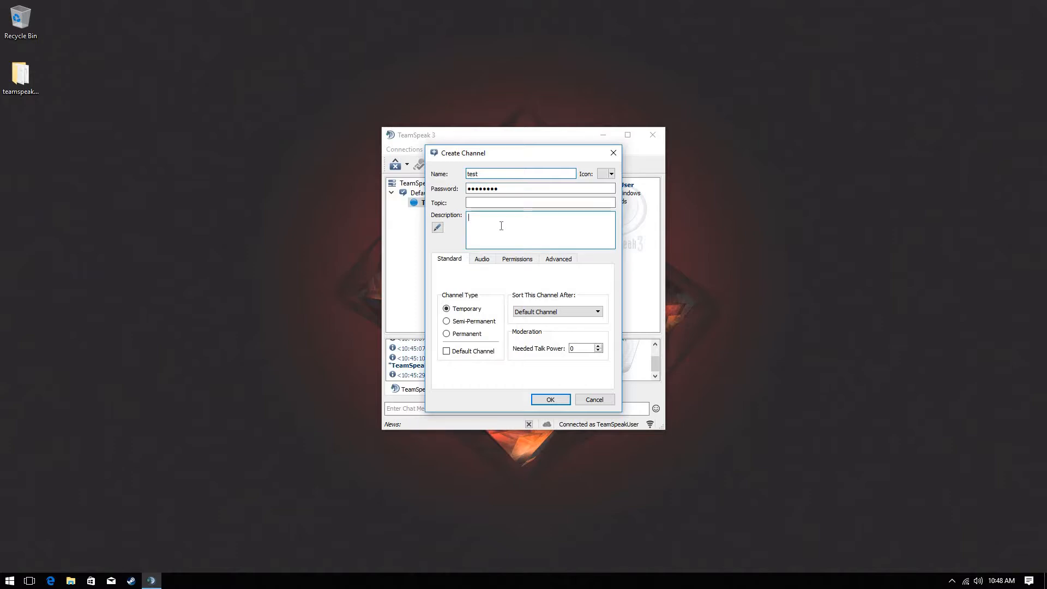
text([])
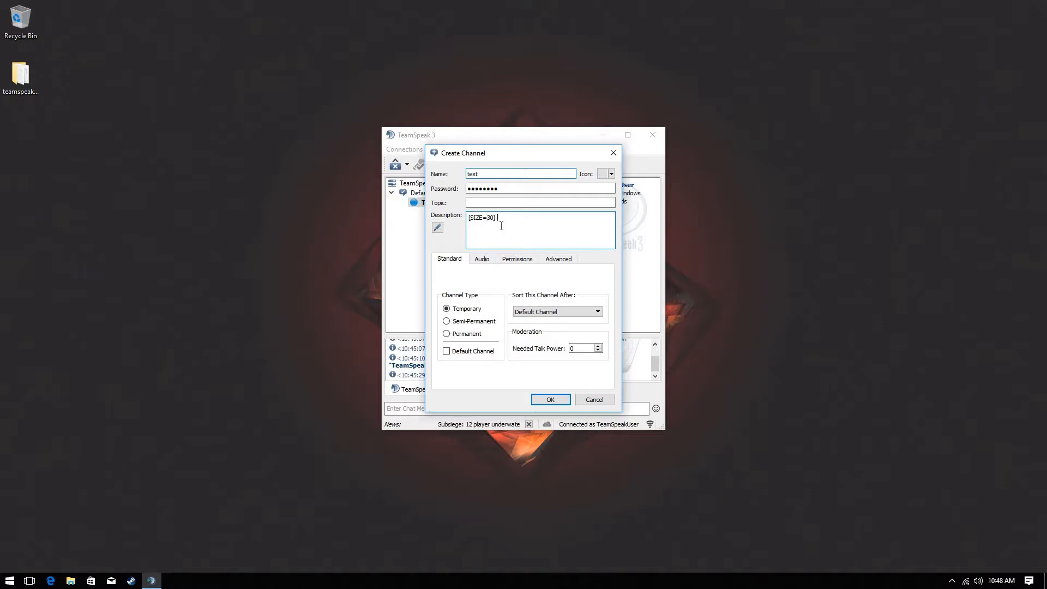
text(TE)
key(BackSpace)
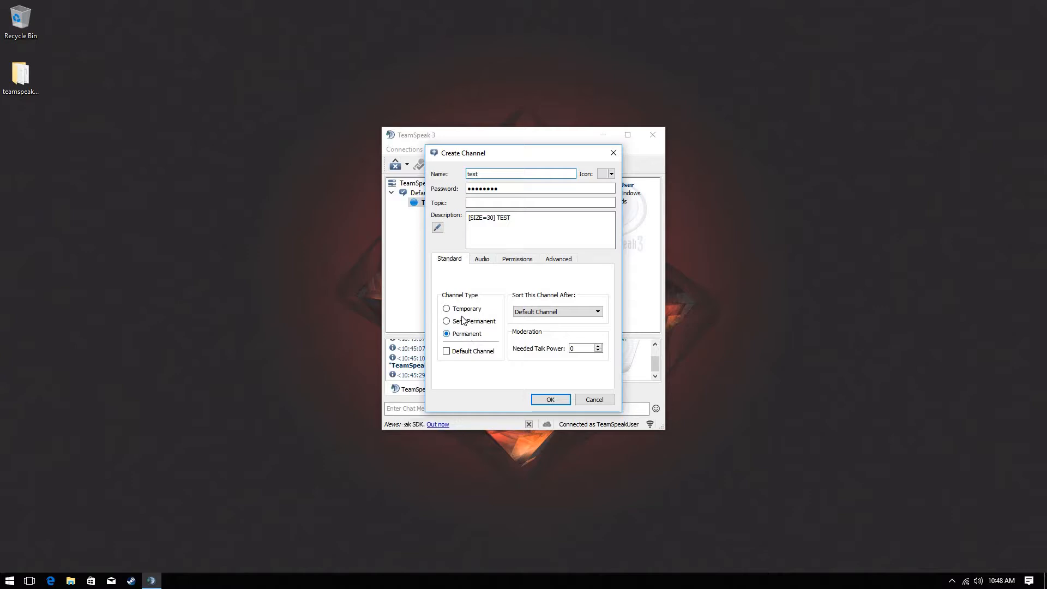
Limit the channel's max users, set needed join power to 99999, and create the channel
click(560, 260)
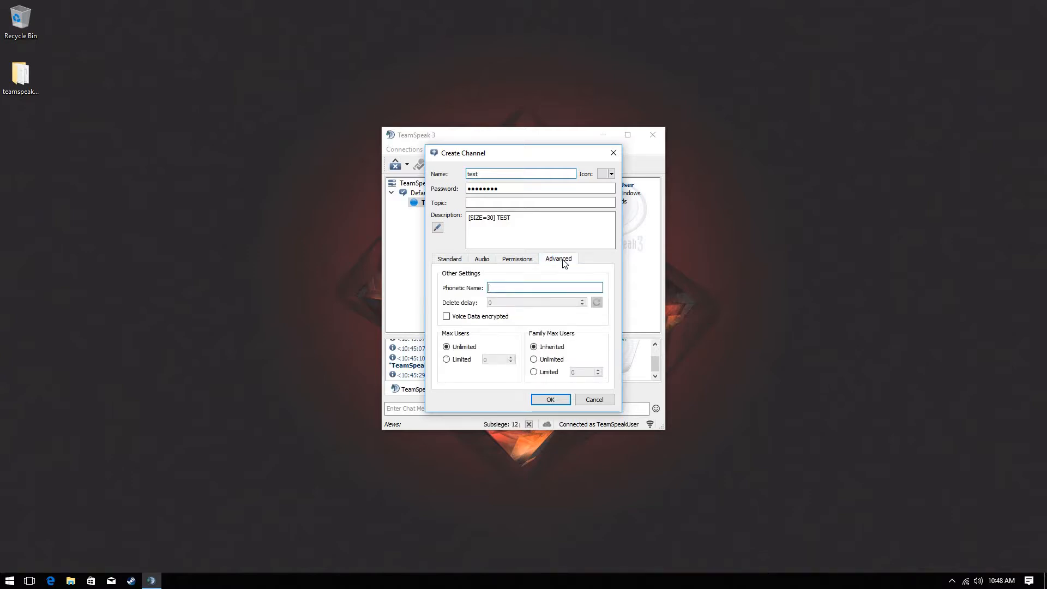
click(458, 358)
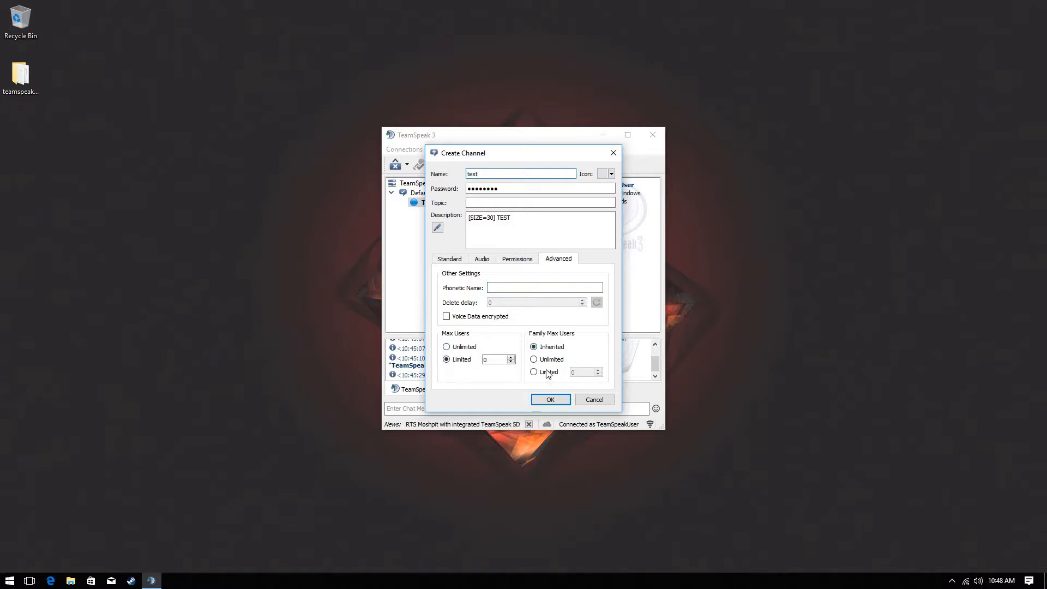
click(532, 260)
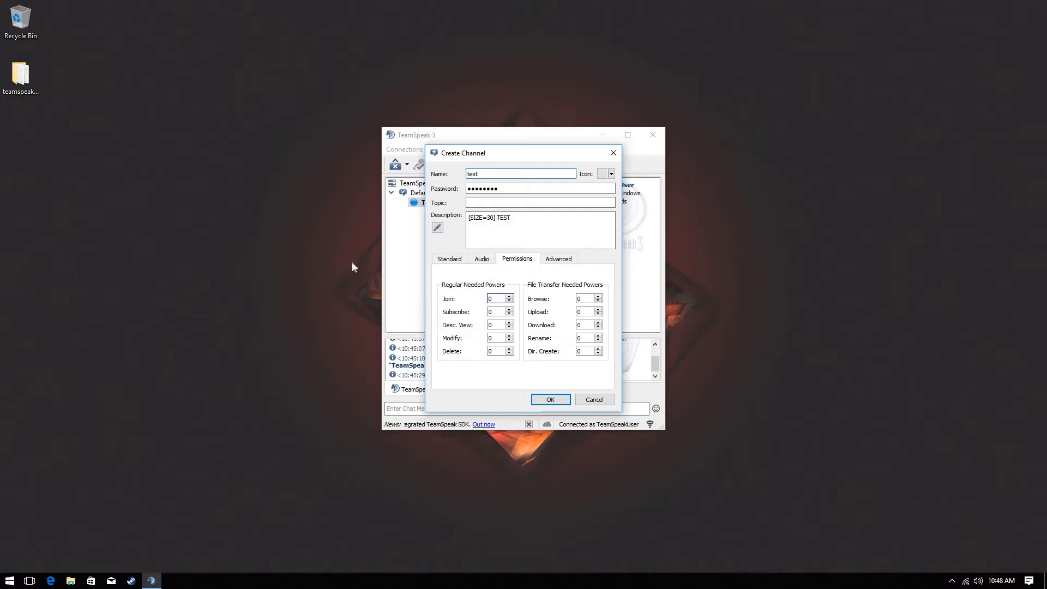
text(99999)
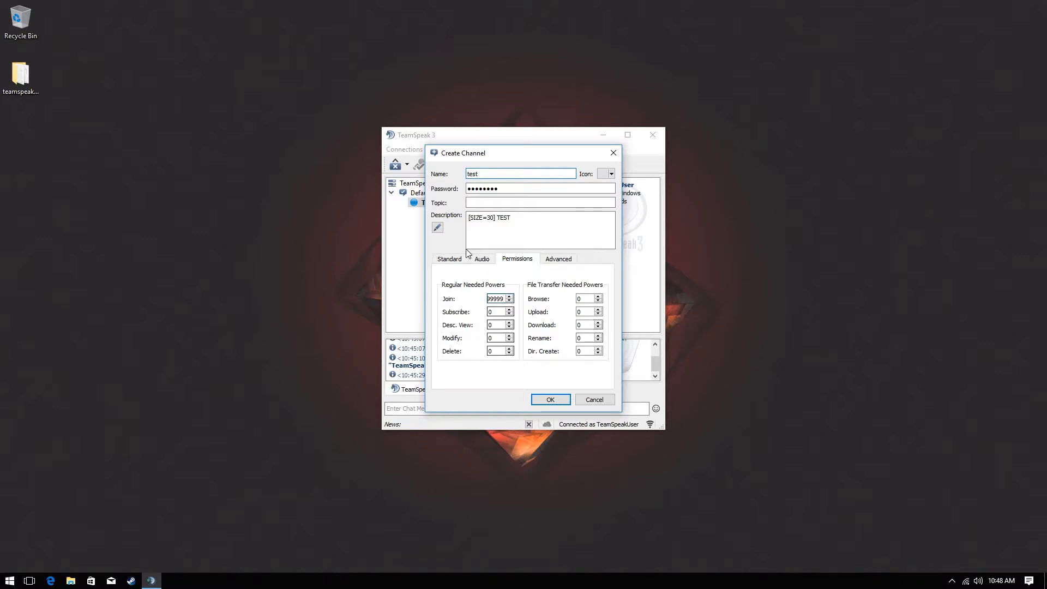
click(447, 259)
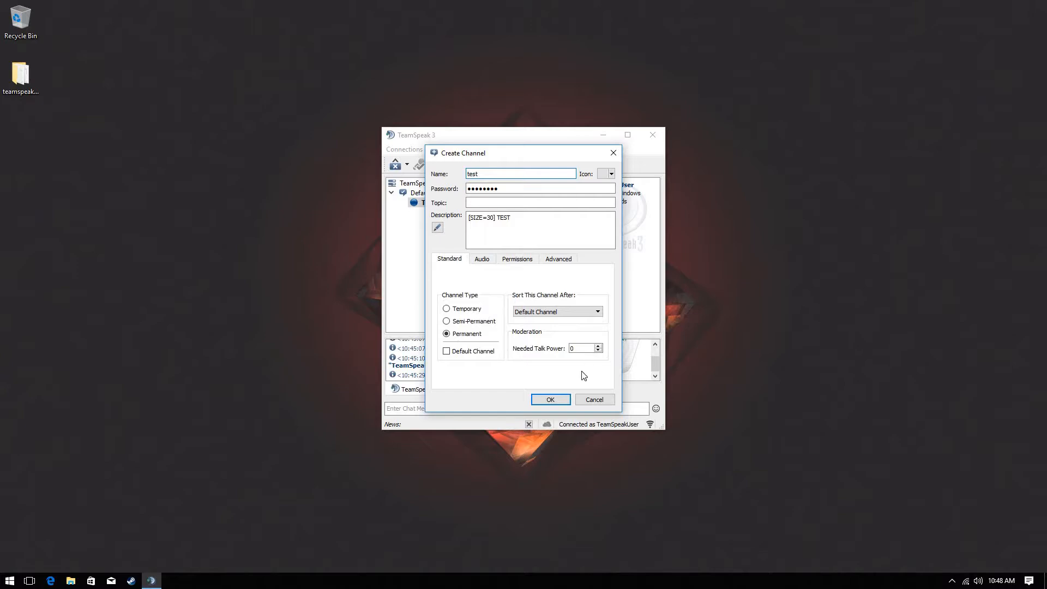
click(563, 401)
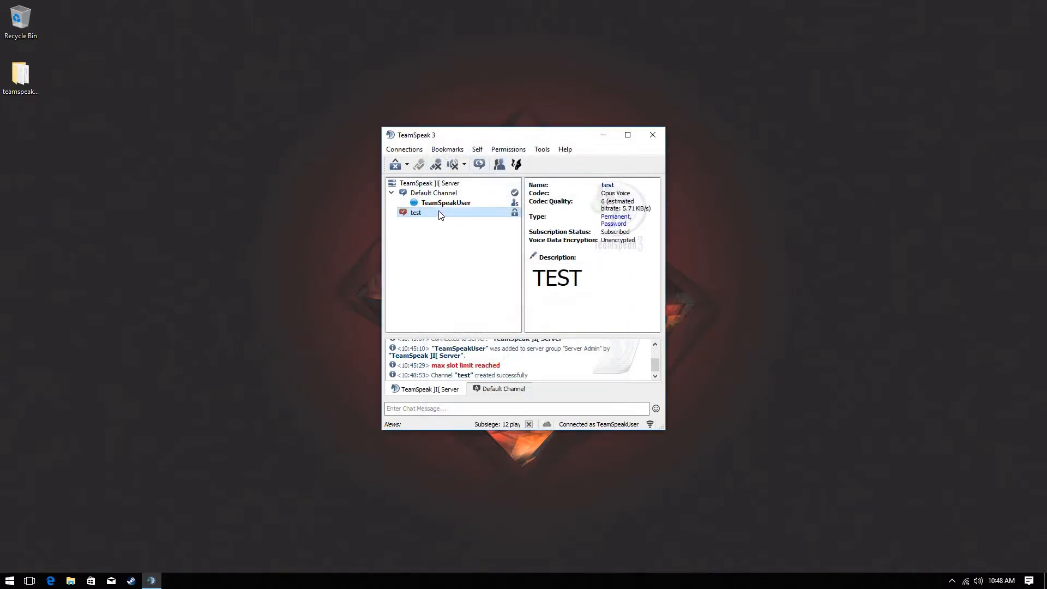
Join the test channel, move back to Default Channel, and open Permissions > Privilege Keys
drag(564, 282, 413, 231)
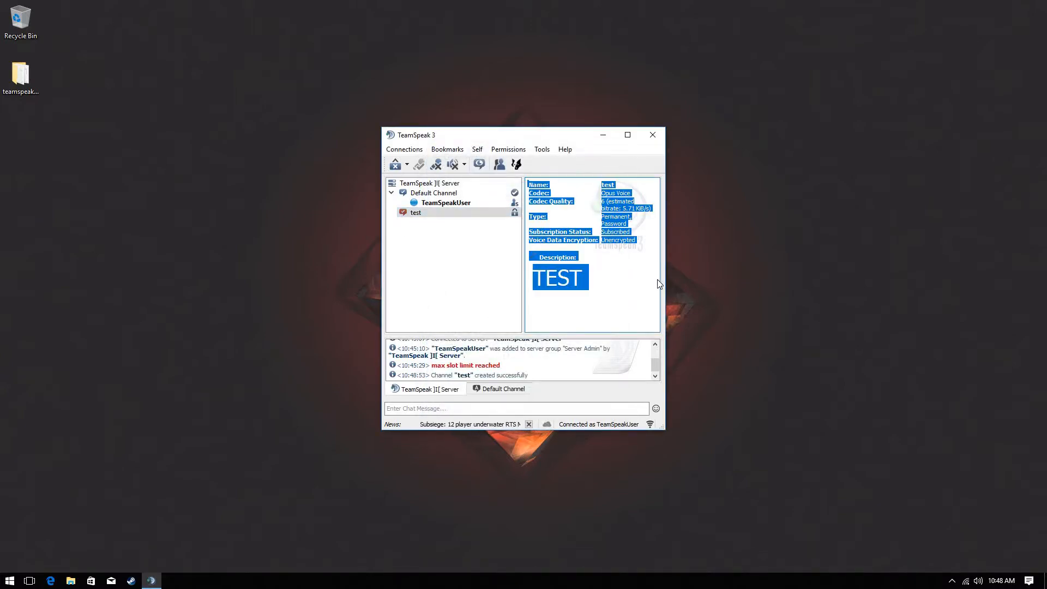
click(616, 288)
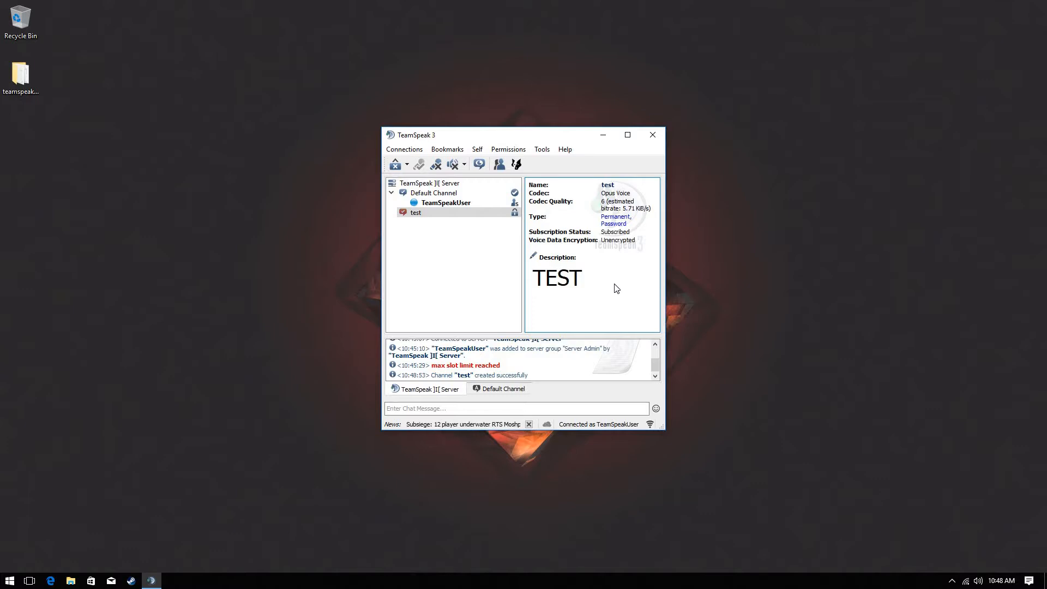
double_click(456, 209)
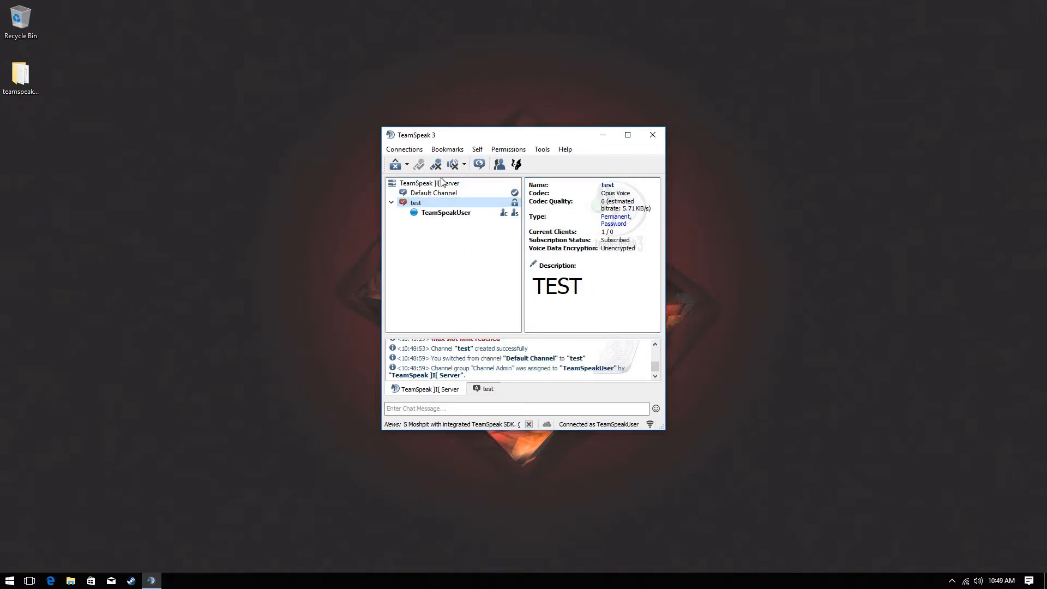
double_click(443, 193)
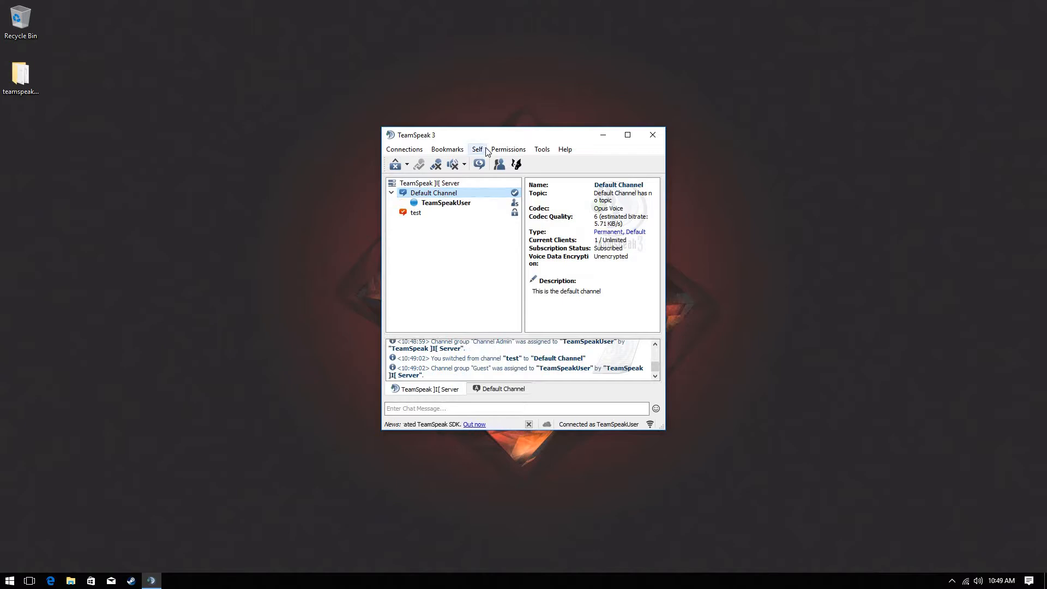
click(499, 152)
click(555, 220)
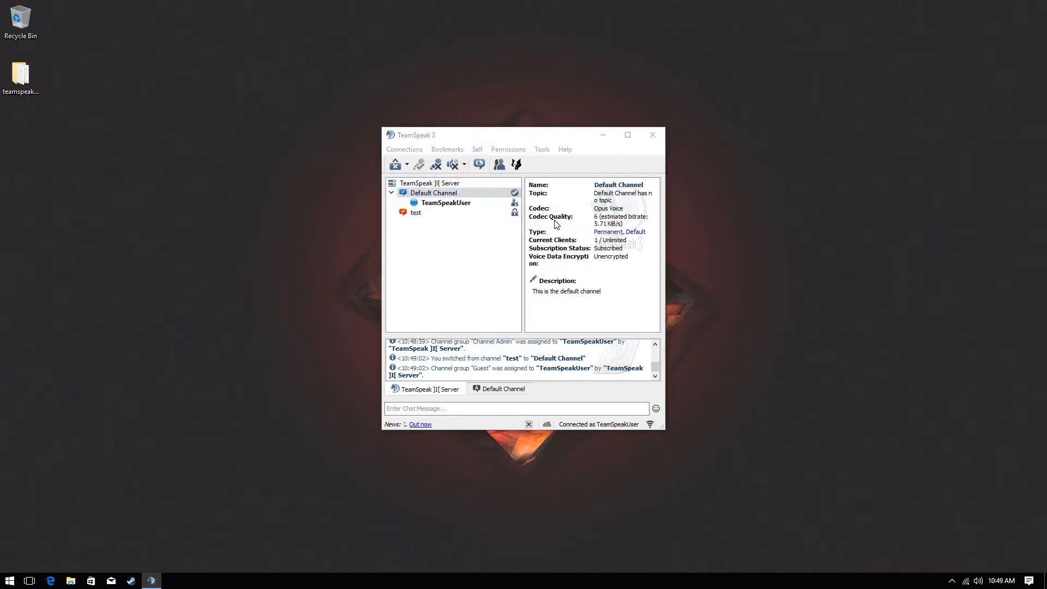
Create a Server Group privilege key granting Server Admin, then close both privilege key windows
click(366, 337)
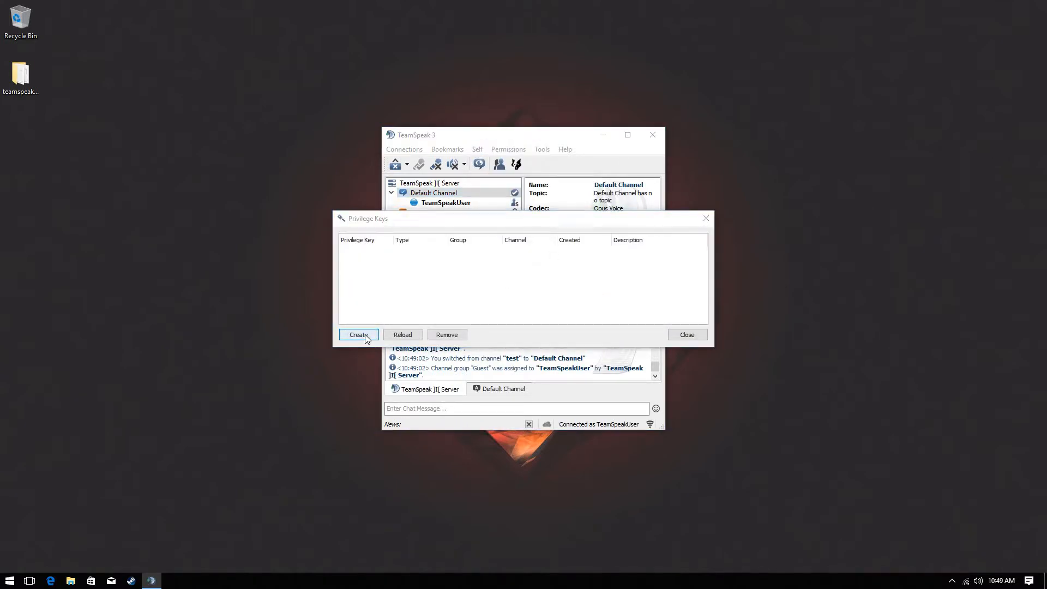
click(516, 238)
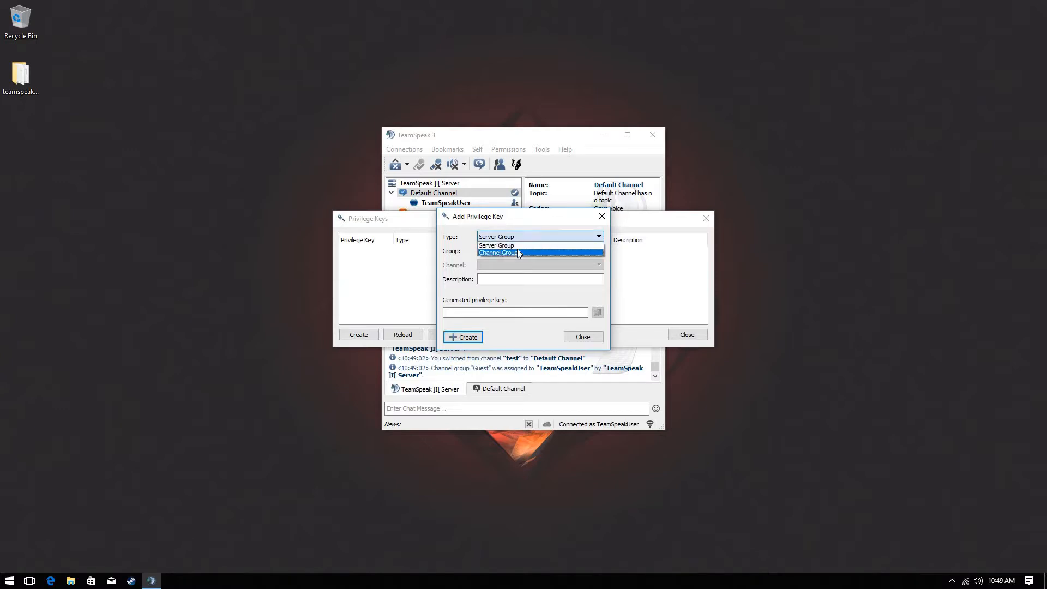
click(517, 243)
click(521, 249)
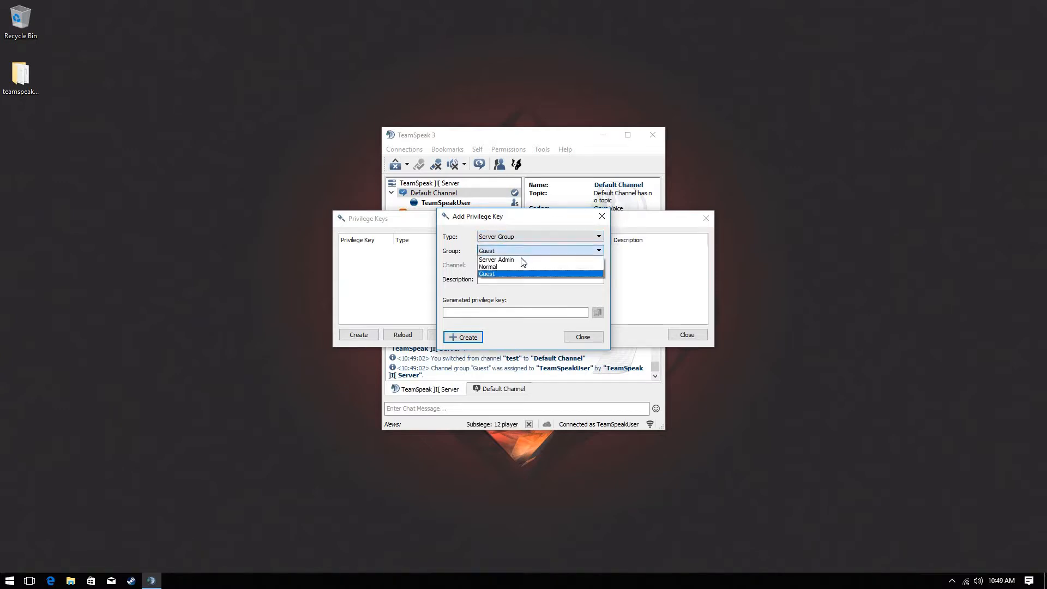
click(521, 258)
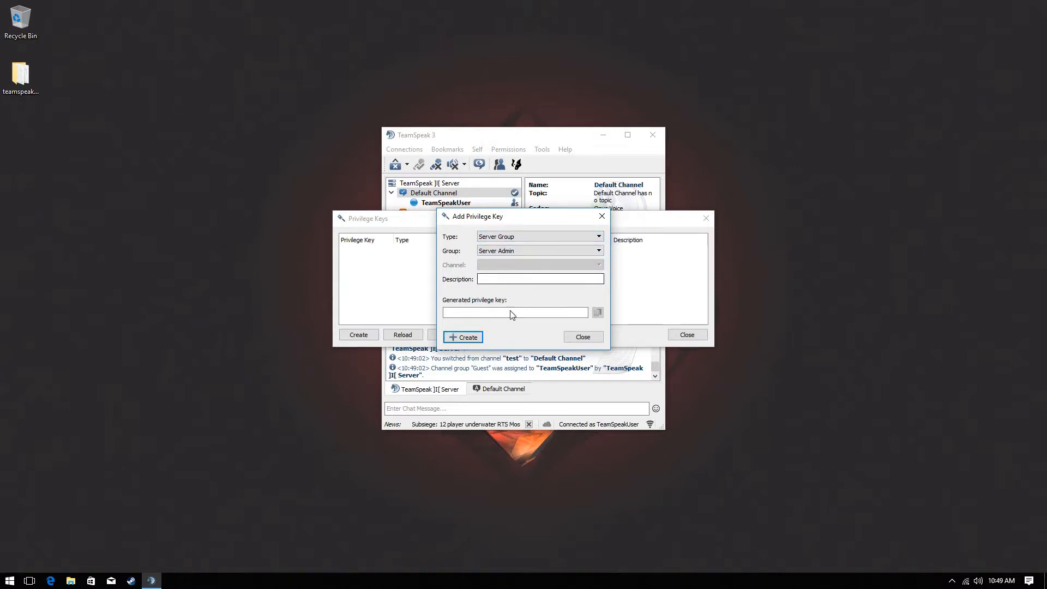
click(475, 338)
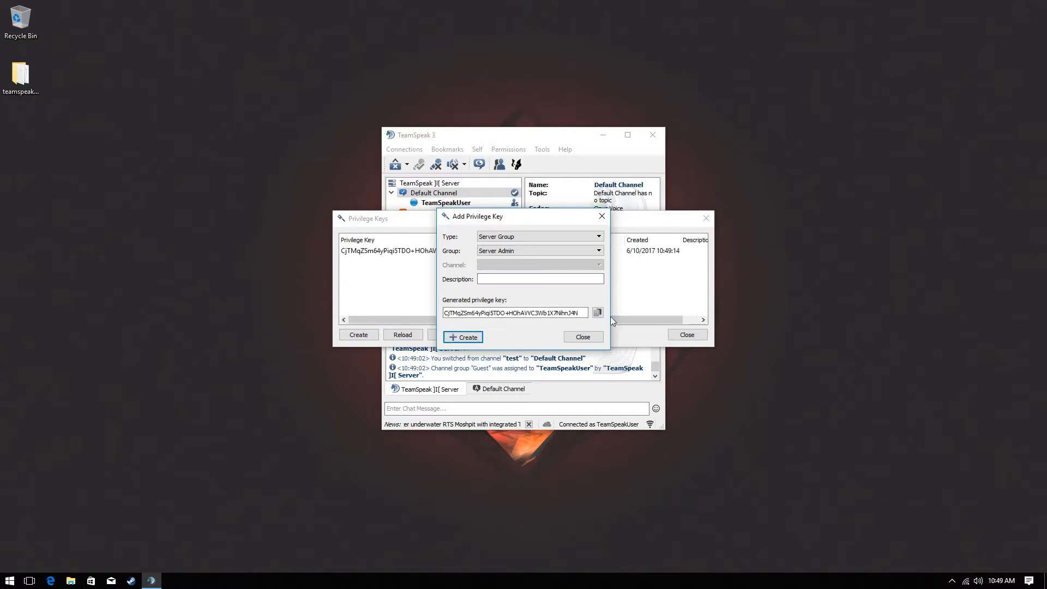
click(583, 342)
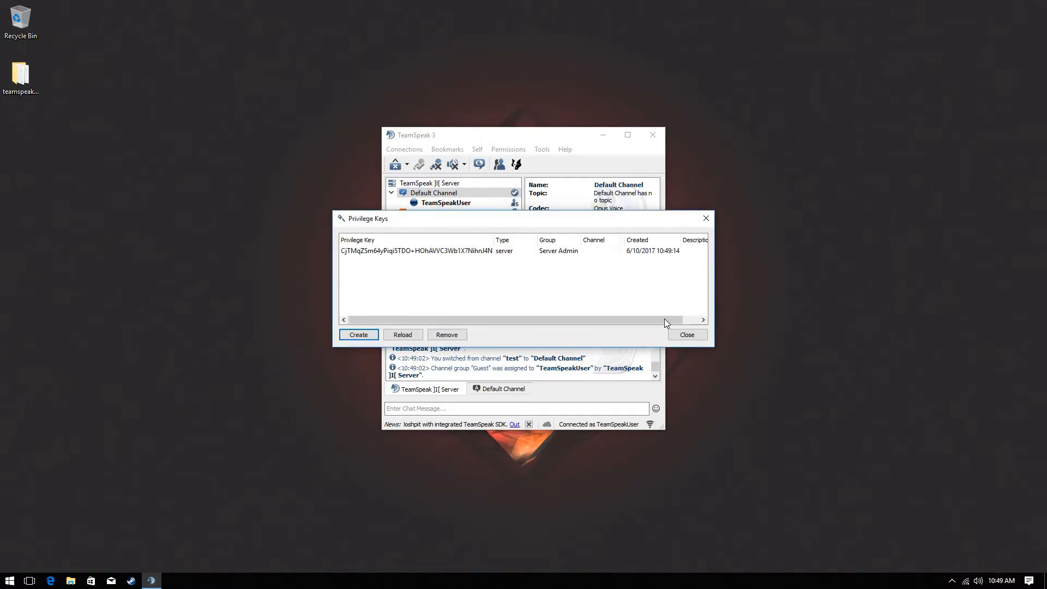
click(689, 337)
Remove TeamSpeakUser from the Server Admin server group and confirm
right_click(462, 209)
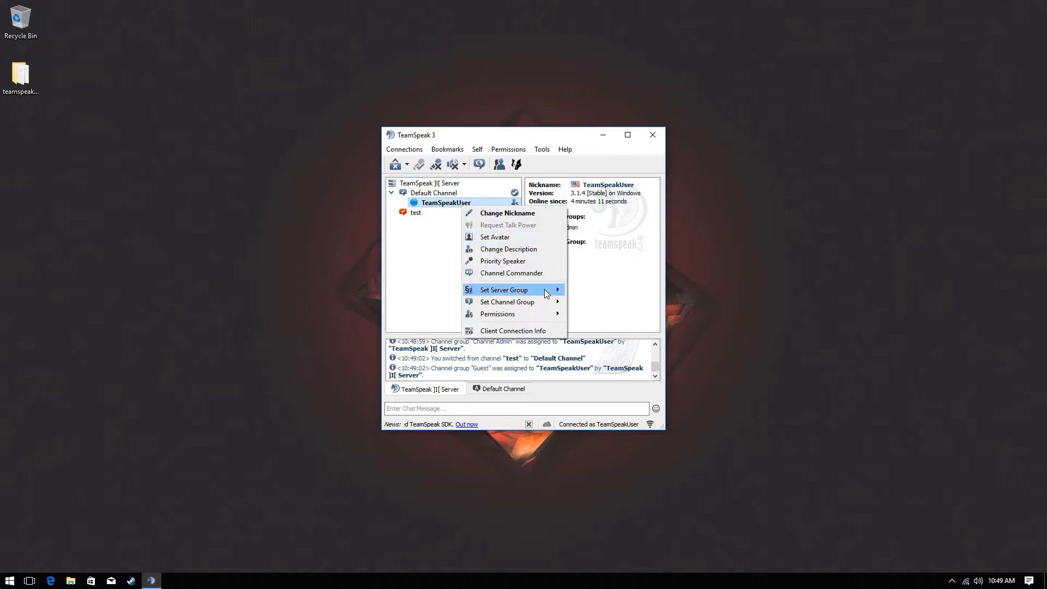
mouse_move(540, 290)
click(600, 308)
click(532, 313)
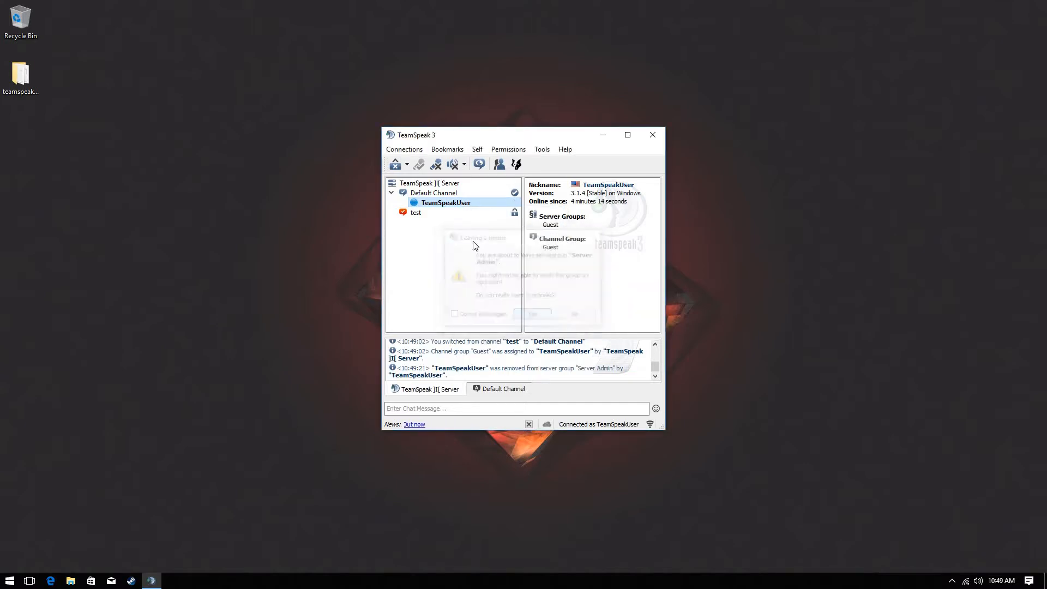
Try repeatedly to join the test channel, which fails with insufficient client permissions
double_click(467, 216)
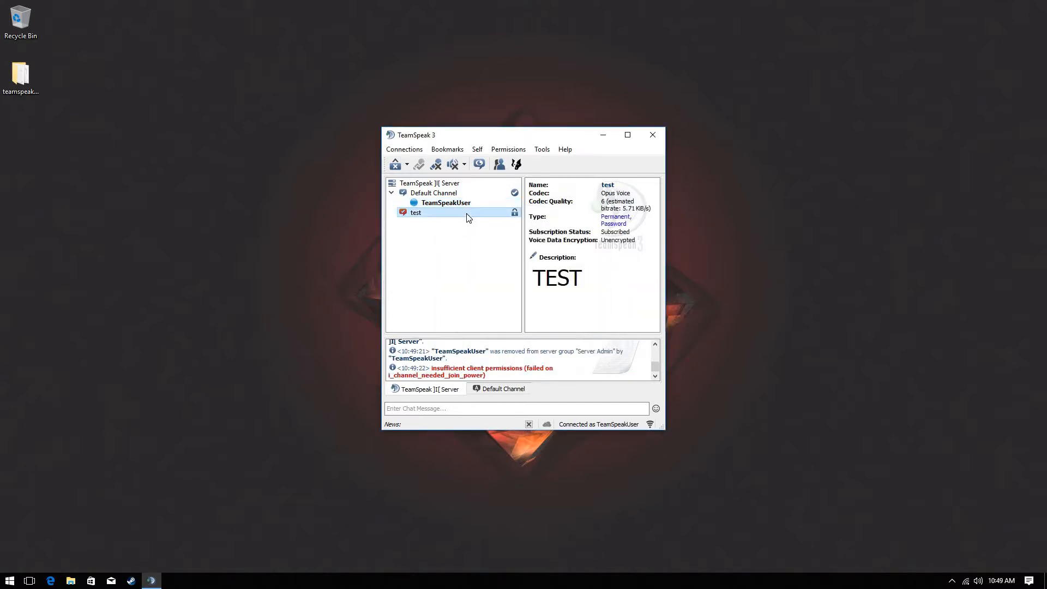
double_click(466, 215)
drag(549, 368, 422, 370)
drag(490, 369, 549, 369)
click(483, 203)
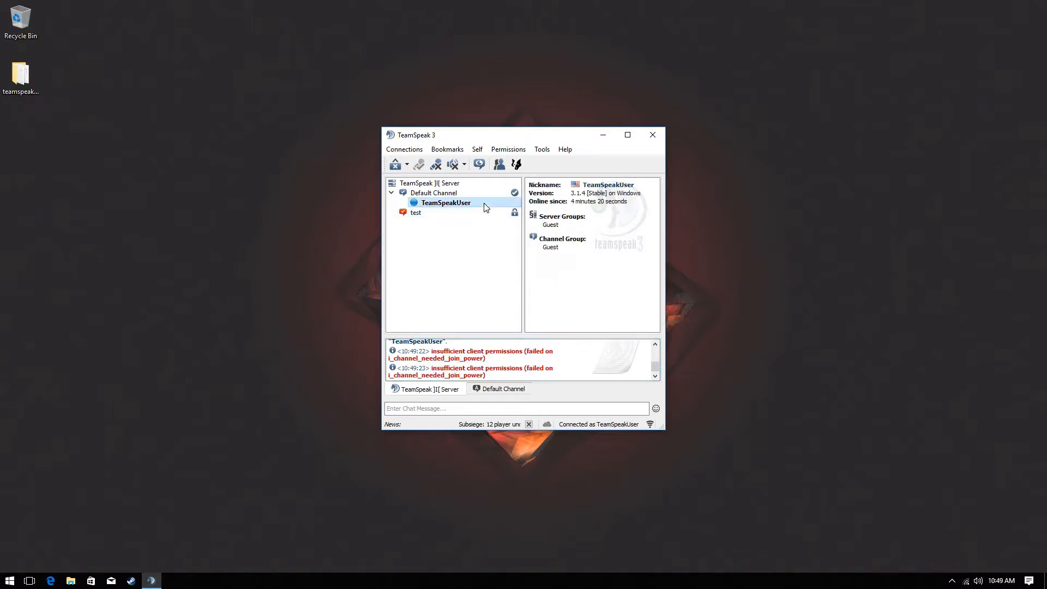
double_click(425, 217)
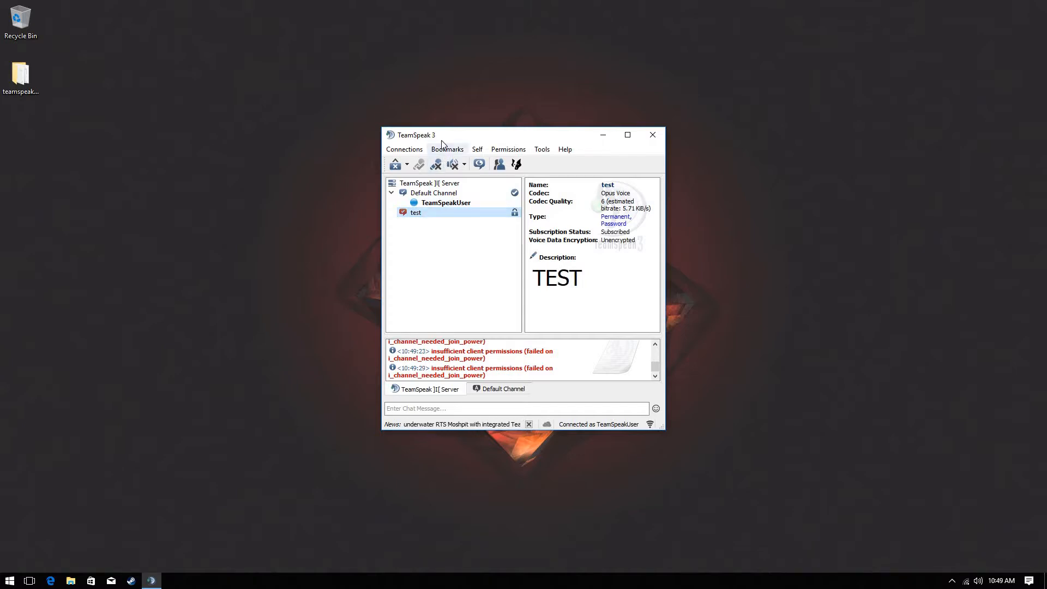
Redeem the pasted Server Admin privilege key and maximize the TeamSpeak window
click(502, 151)
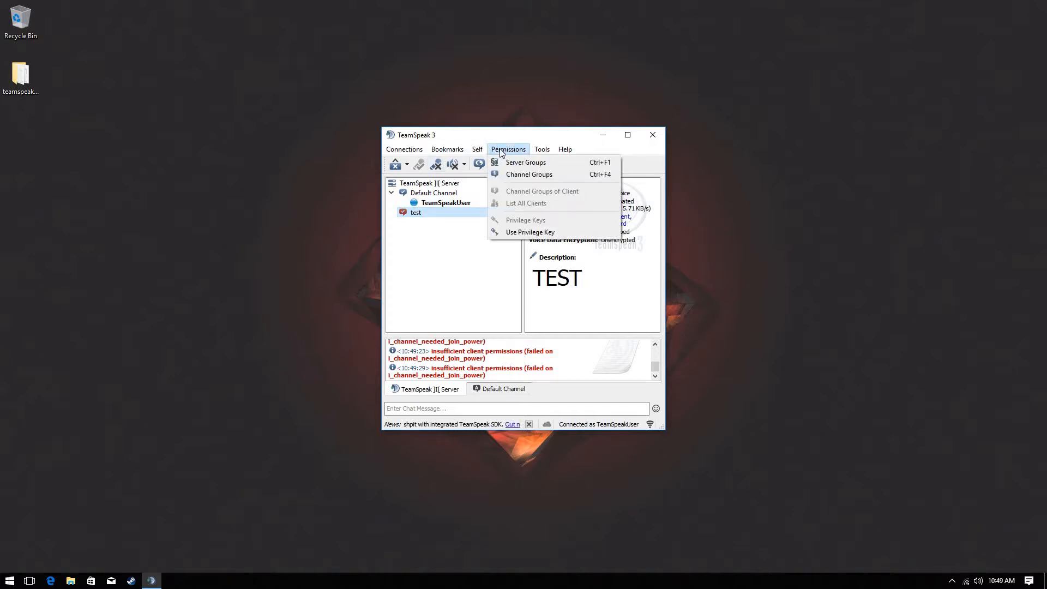
click(518, 230)
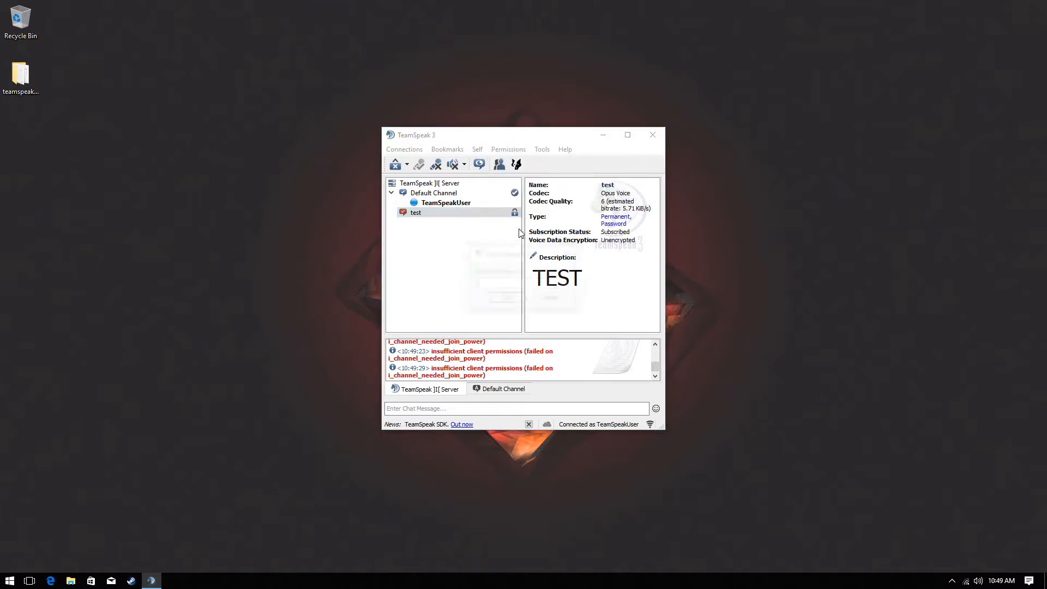
key(ctrl+v)
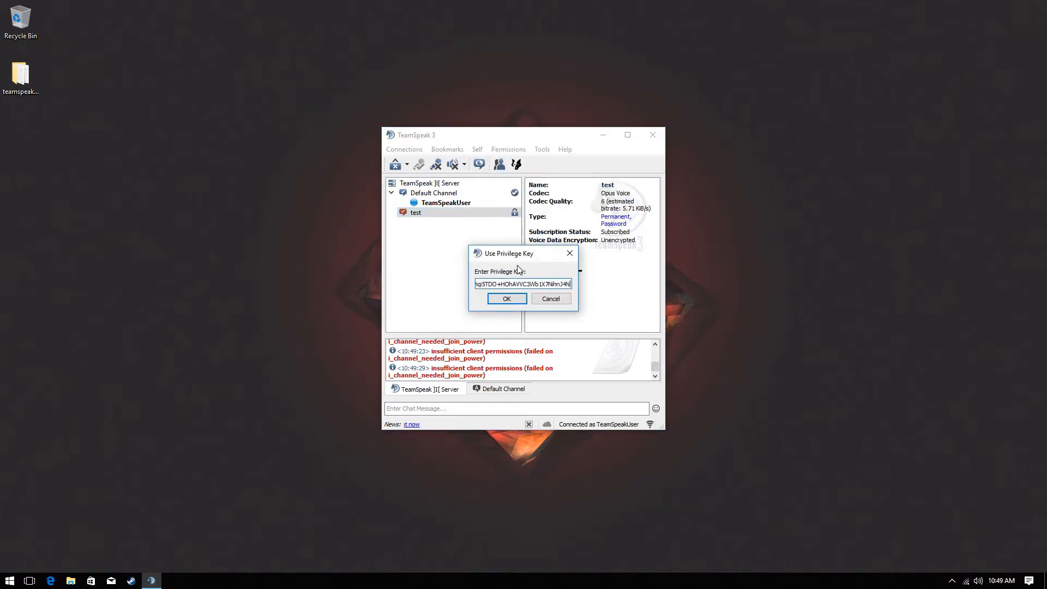
click(507, 299)
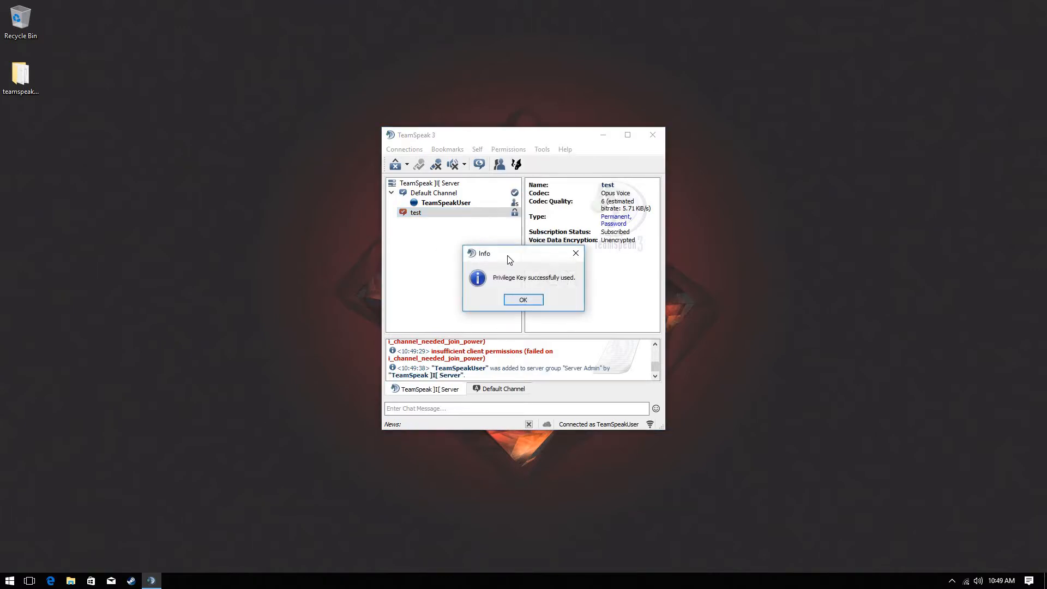
click(528, 302)
click(507, 202)
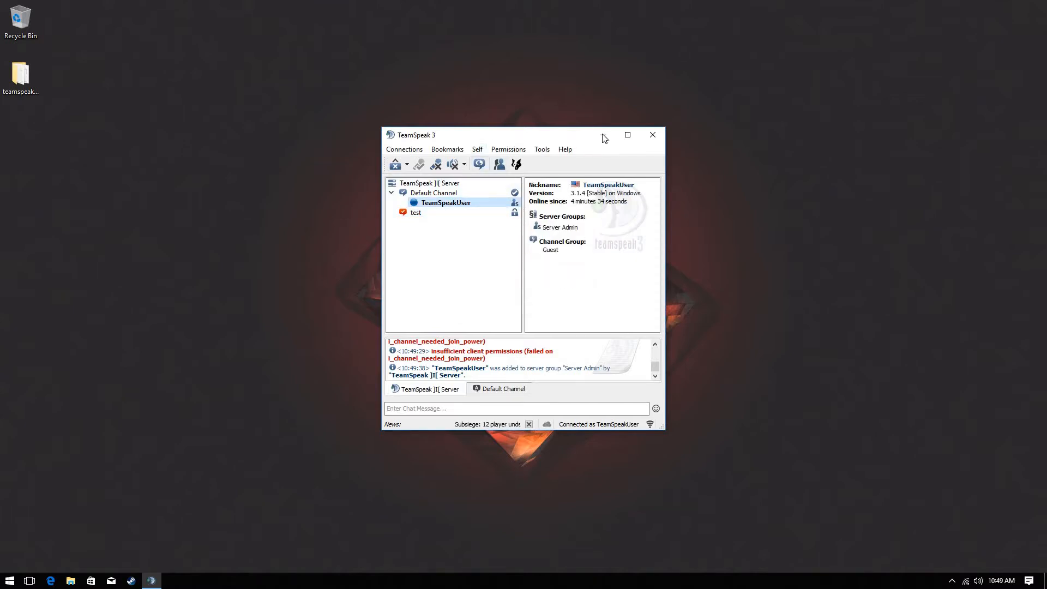
click(628, 135)
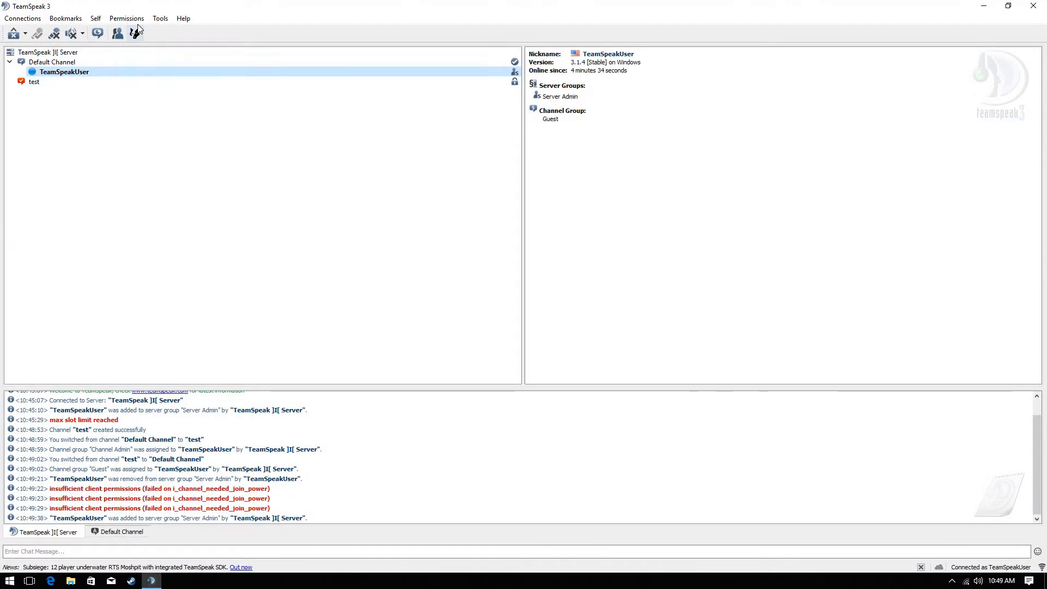
Create server group Test from the Server Admin template and allow editing server host settings
click(136, 18)
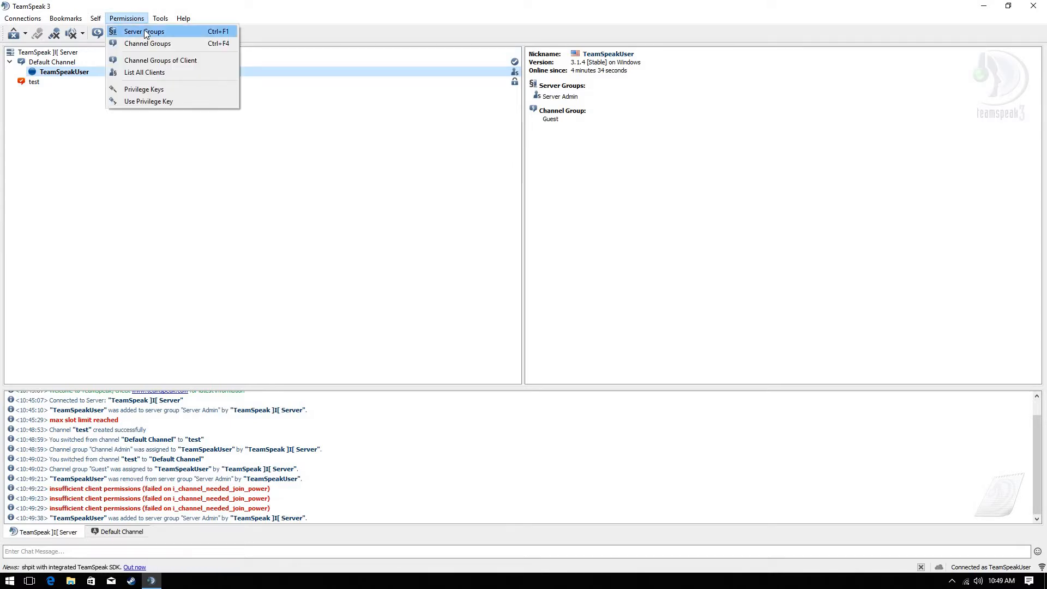
click(144, 29)
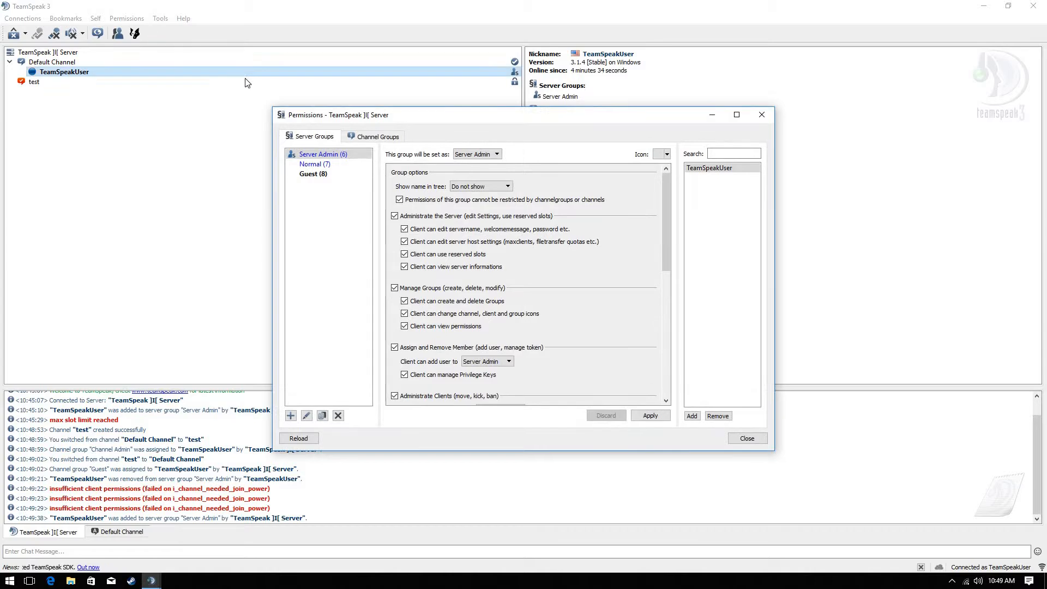
click(311, 126)
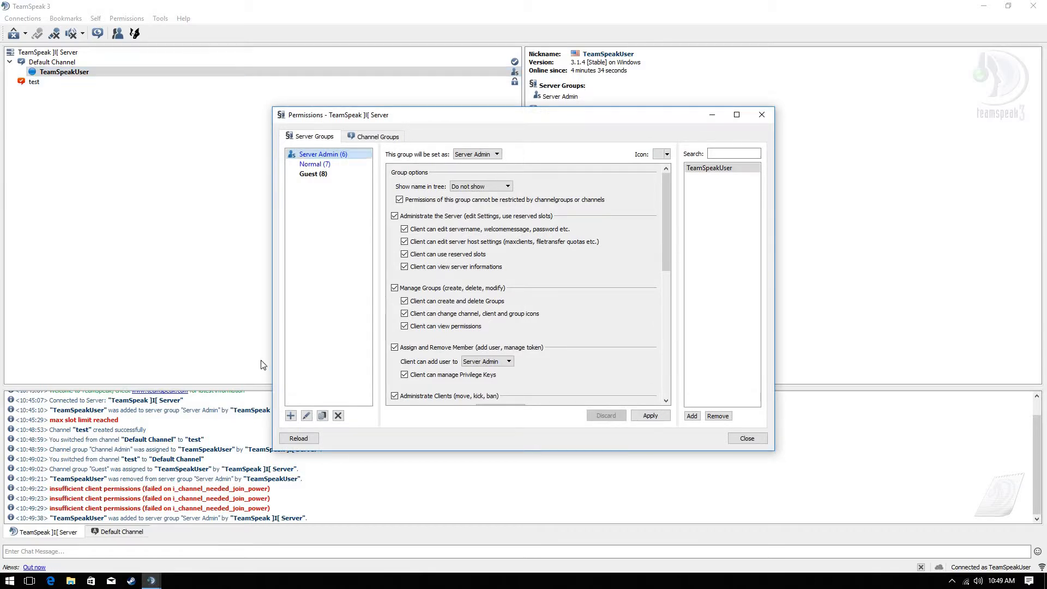
click(290, 417)
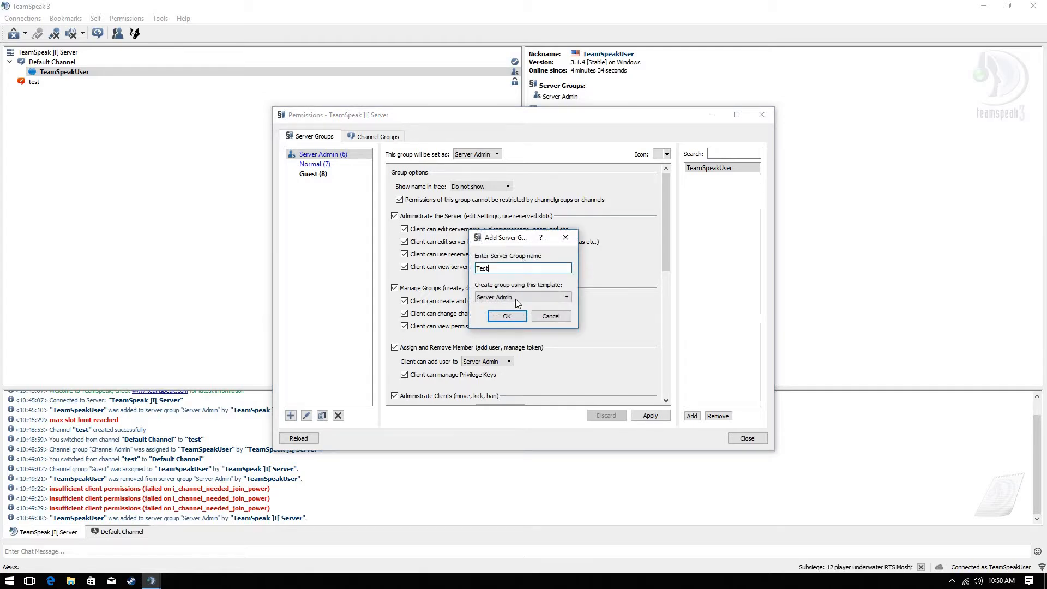
click(506, 316)
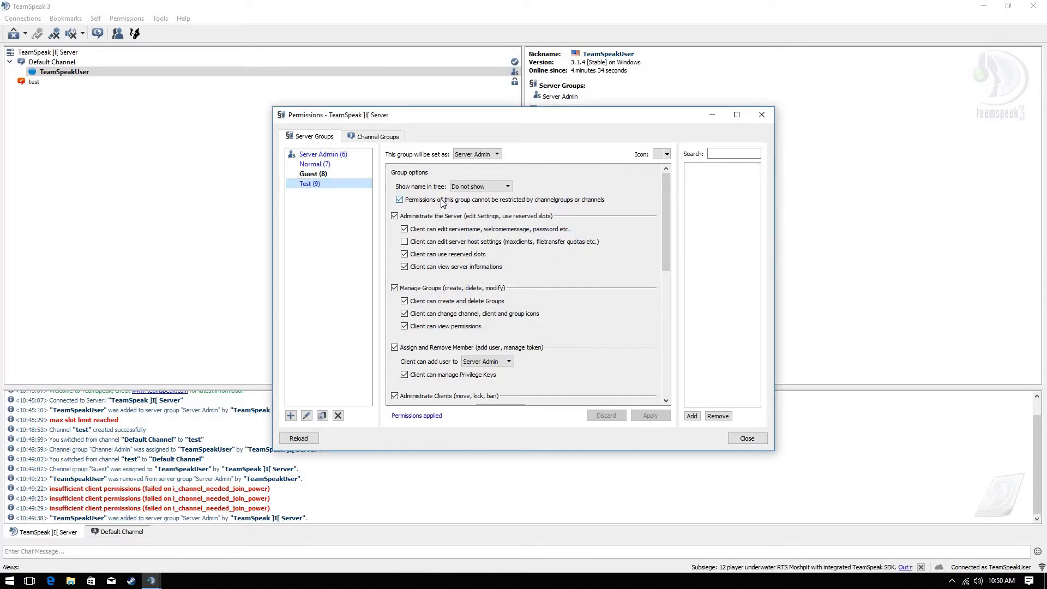
click(430, 241)
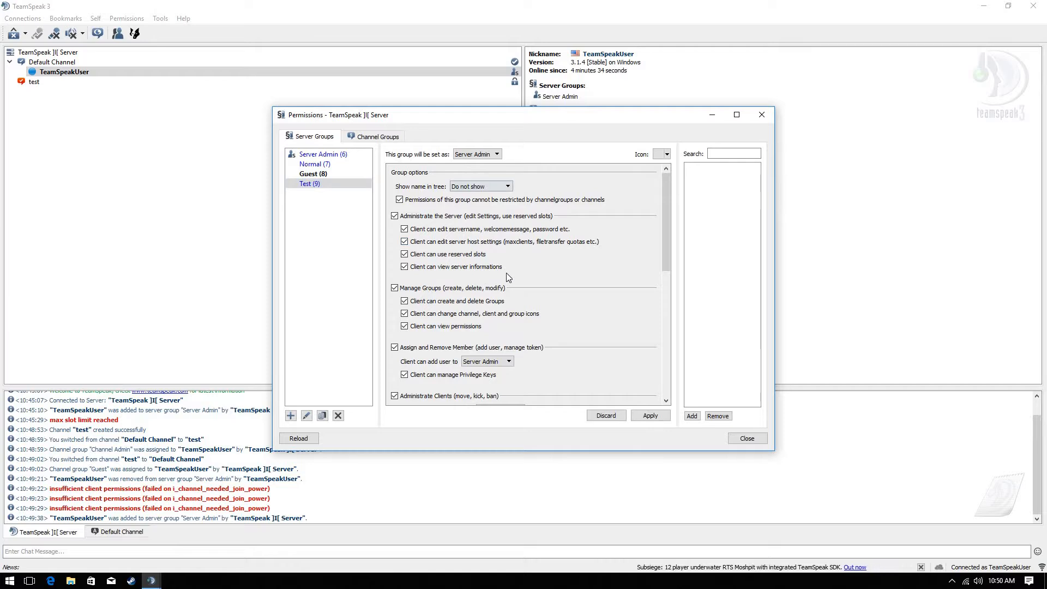
Review the move, channel-kick, server-kick and ban dropdowns, leaving each at Server Admin
scroll(506, 272, down, 3)
scroll(480, 256, up, 3)
scroll(447, 231, down, 3)
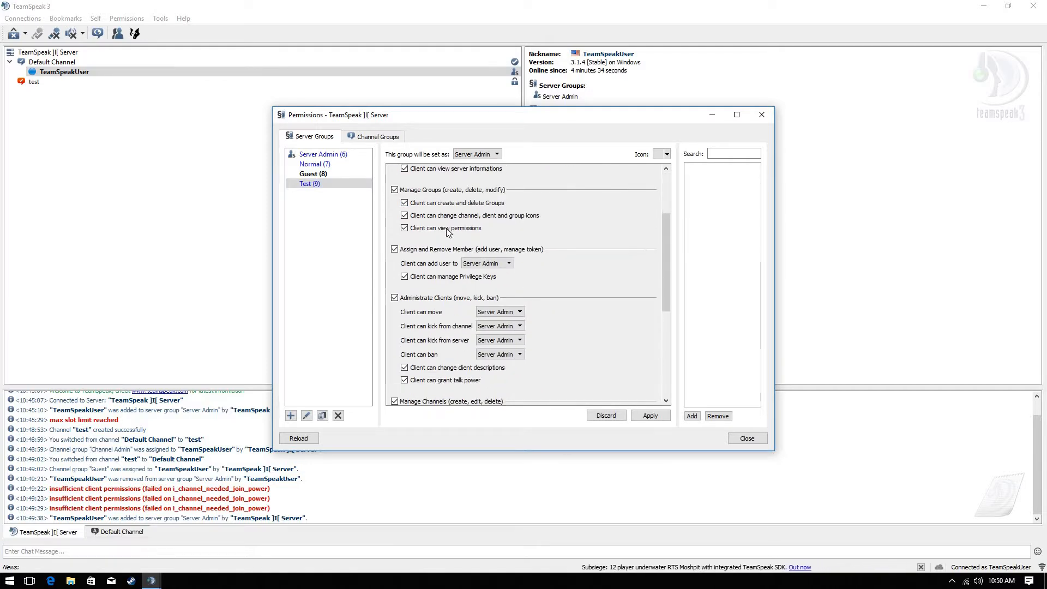
click(508, 315)
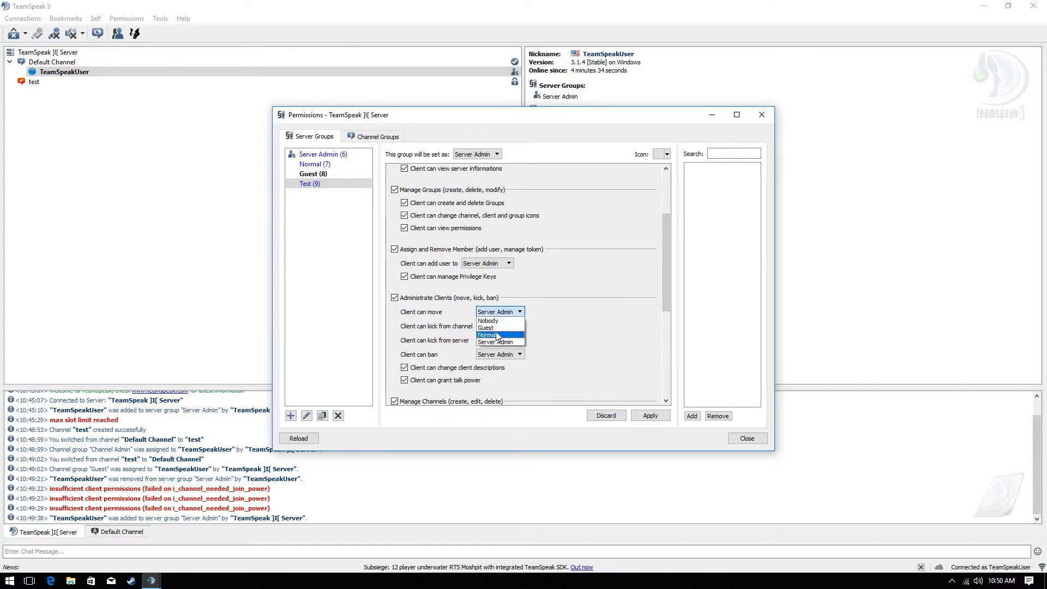
click(600, 326)
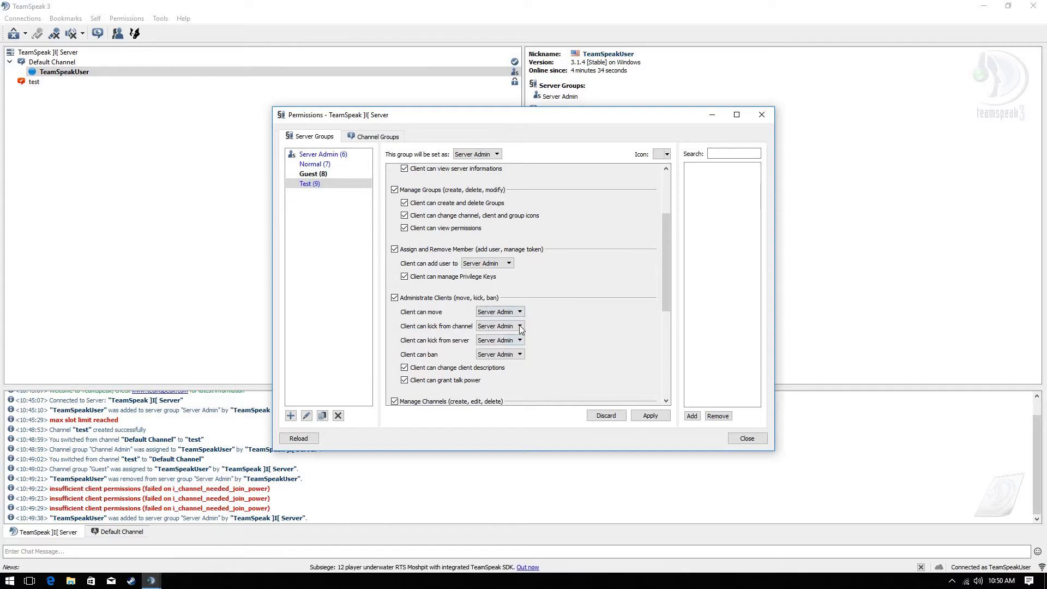
click(520, 326)
click(510, 341)
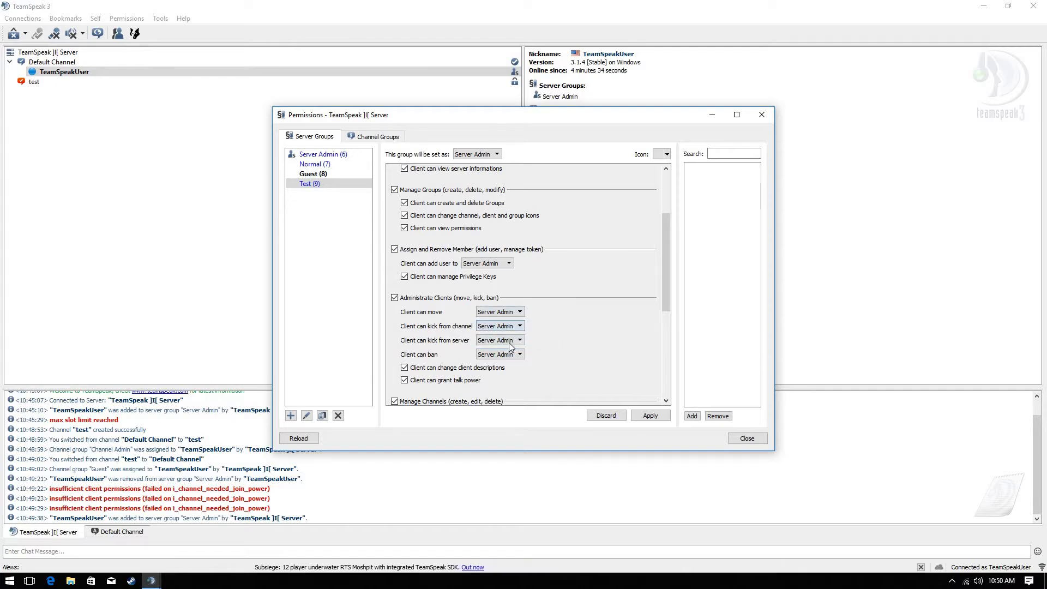
click(509, 341)
click(558, 336)
click(502, 354)
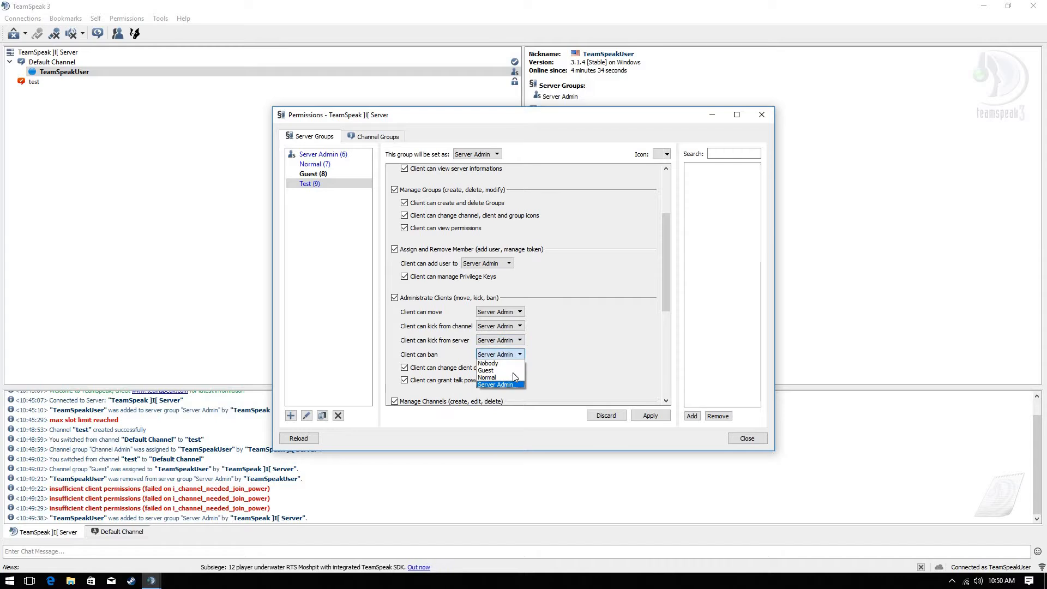
click(677, 391)
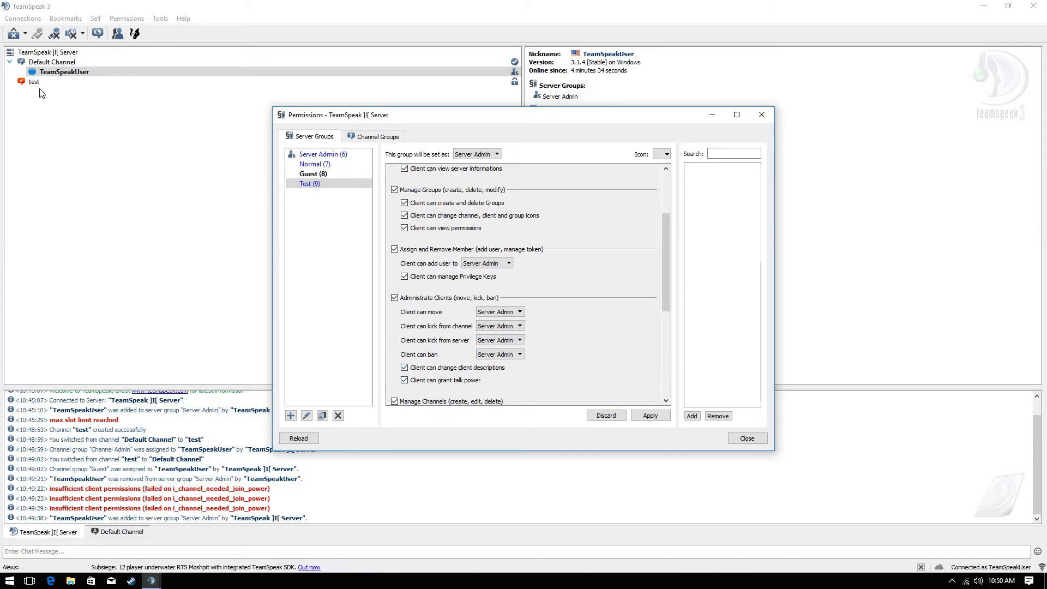
click(66, 72)
Set TeamSpeakUser's client description to 'test'
right_click(79, 75)
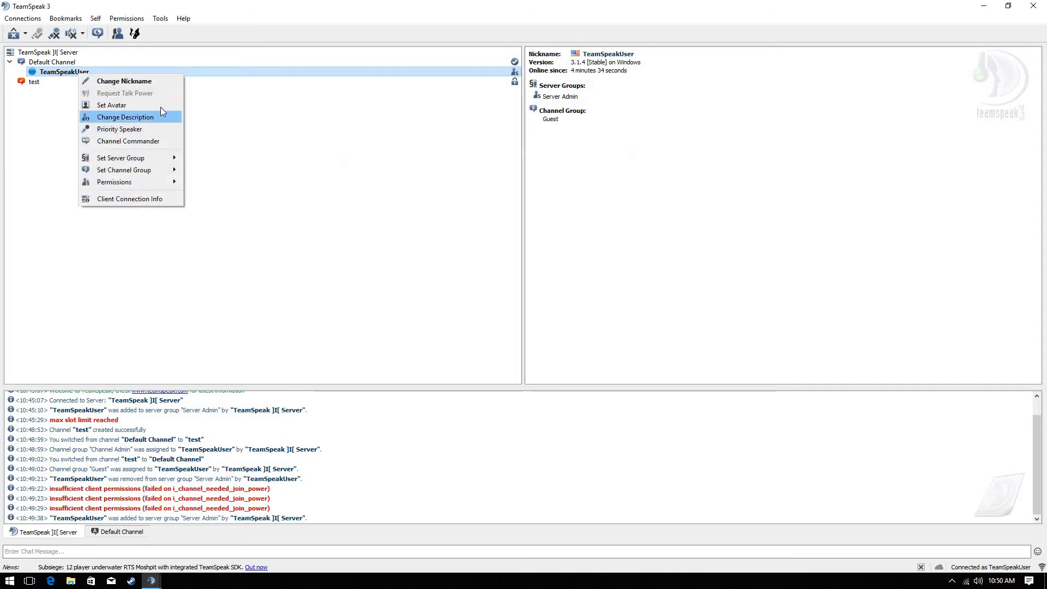
click(139, 116)
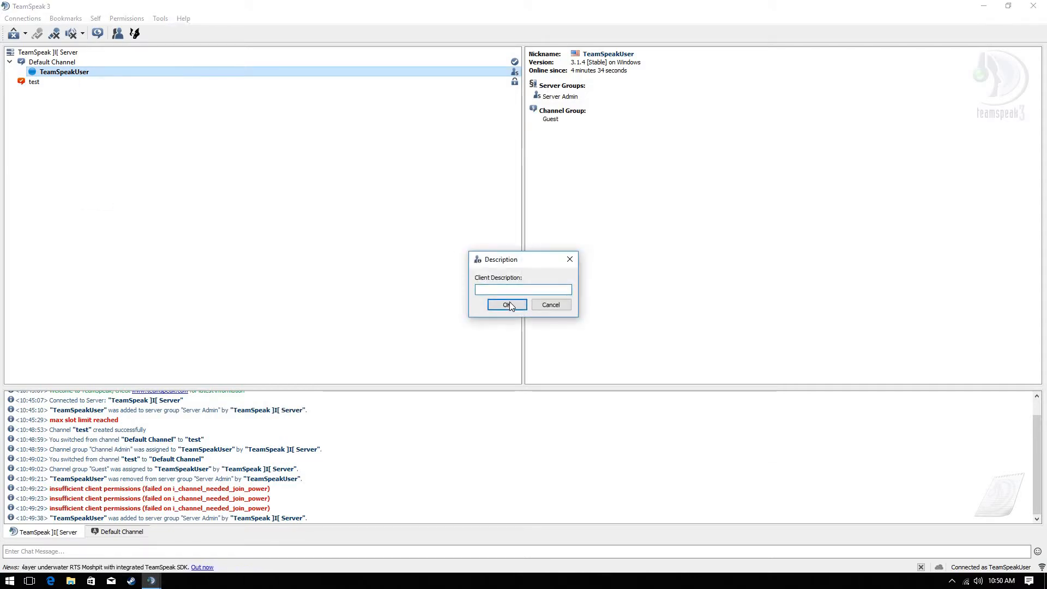
text(tes)
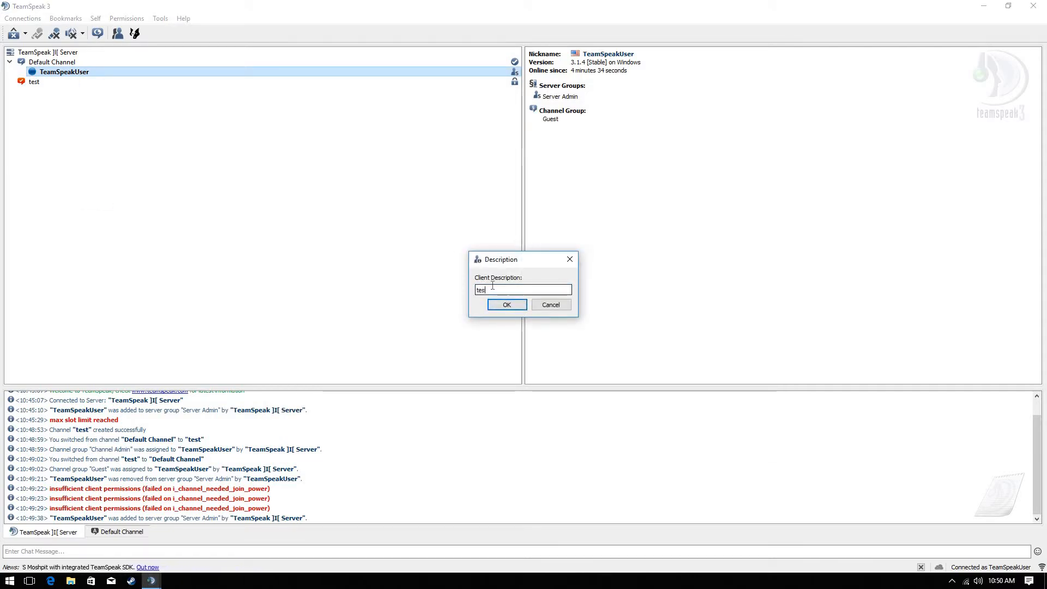
text(t)
key(Return)
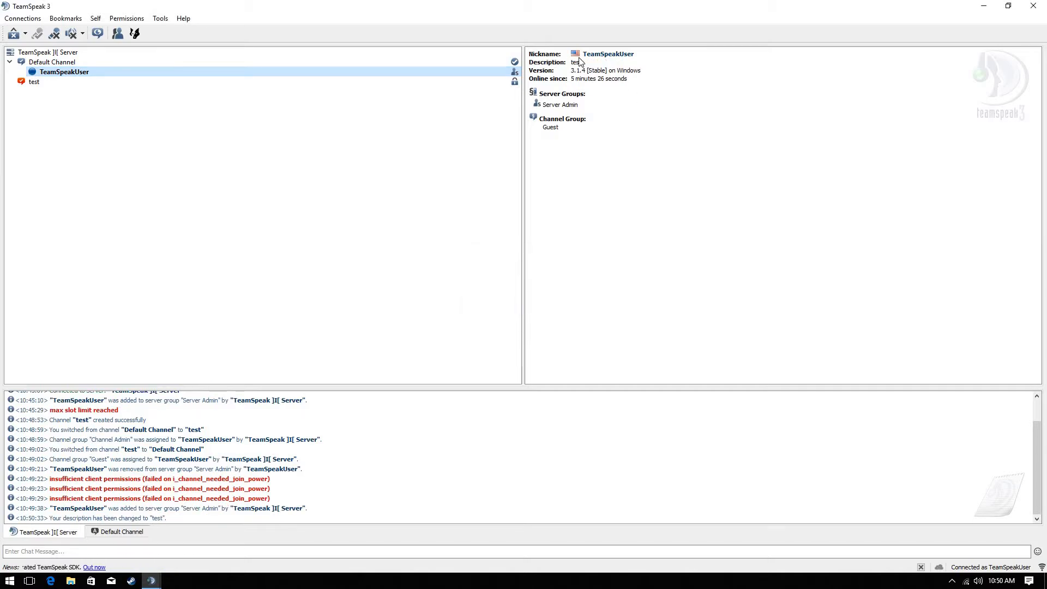
Delete the text from your own client description and confirm it empty
right_click(418, 73)
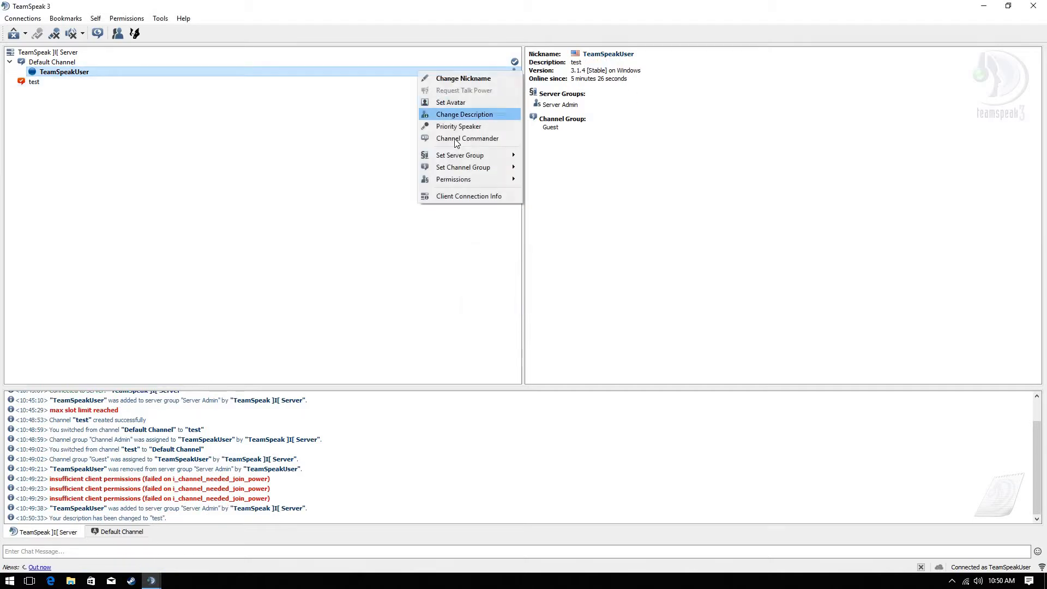
click(469, 115)
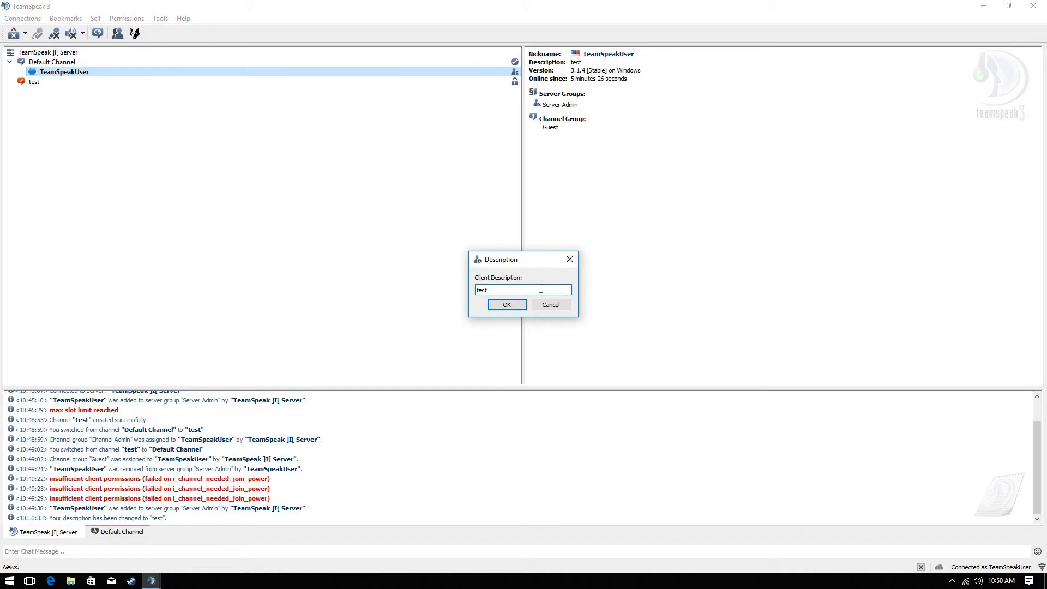
key(BackSpace)
key(Return)
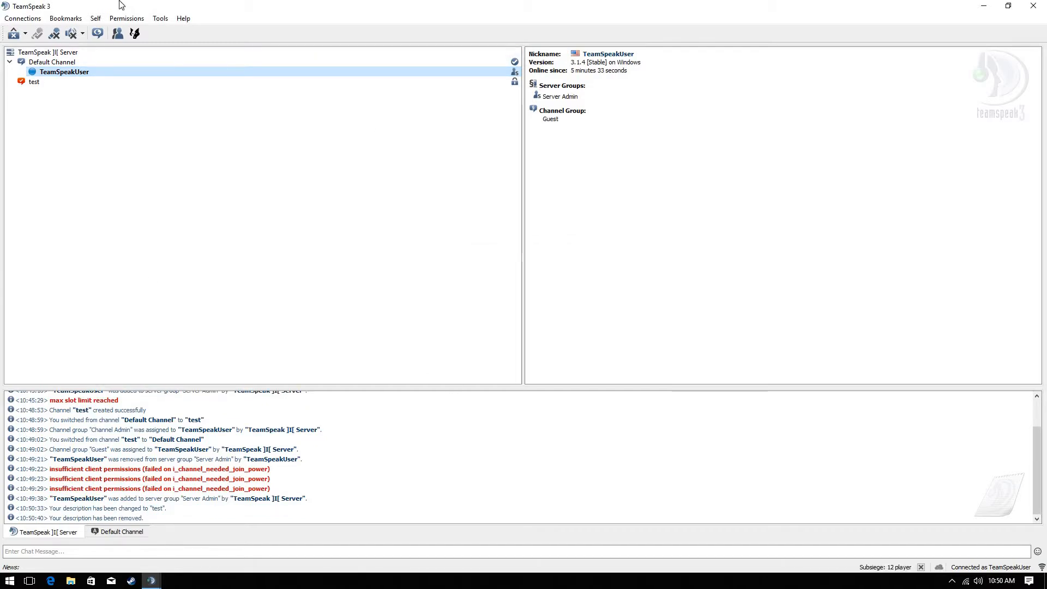
click(124, 16)
Pick an icon for the Test server group in Server Groups permissions
click(139, 31)
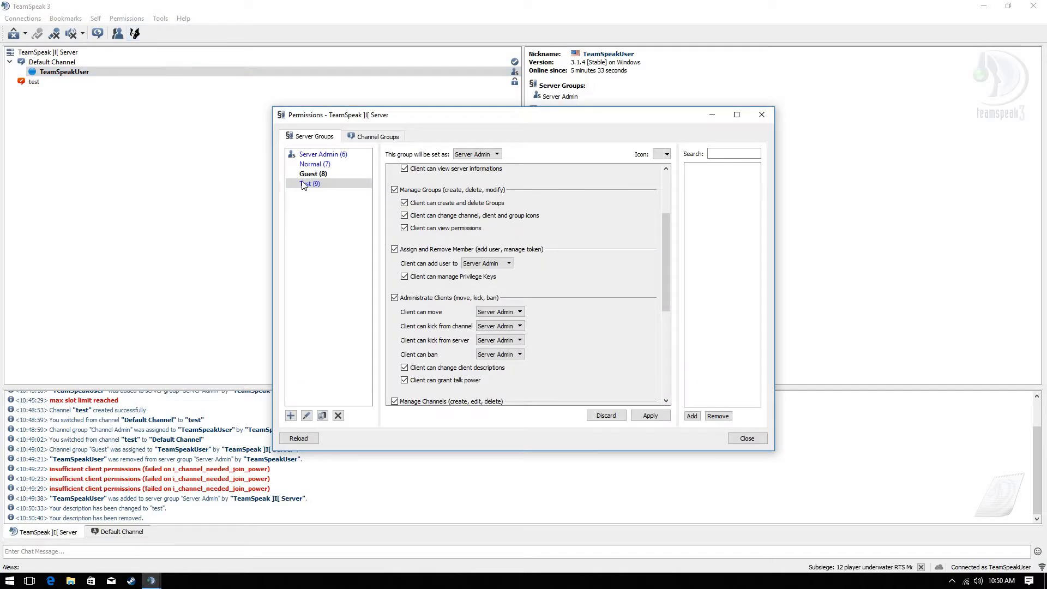
click(666, 154)
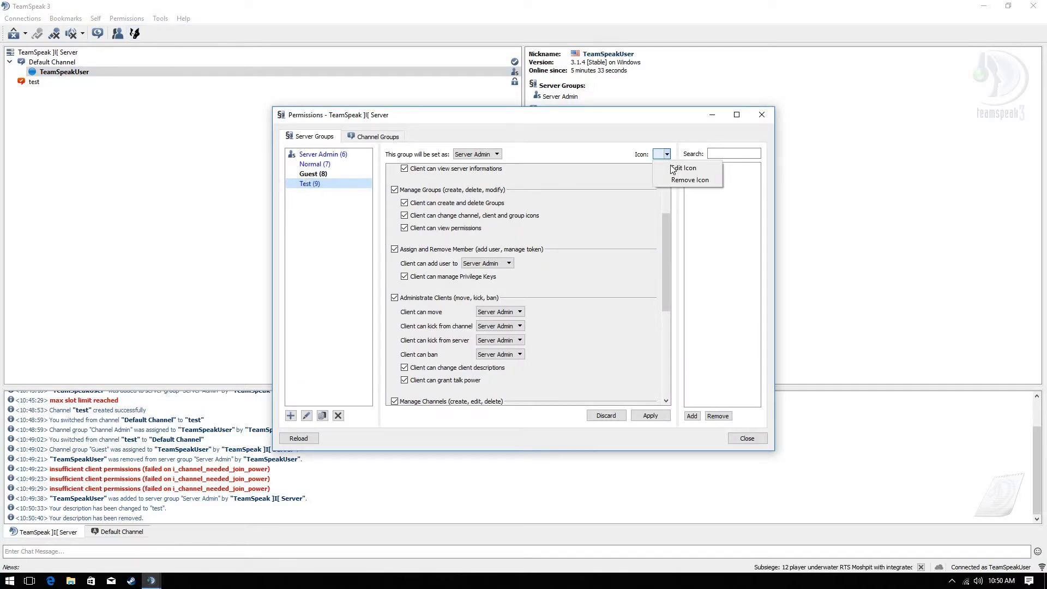
click(722, 163)
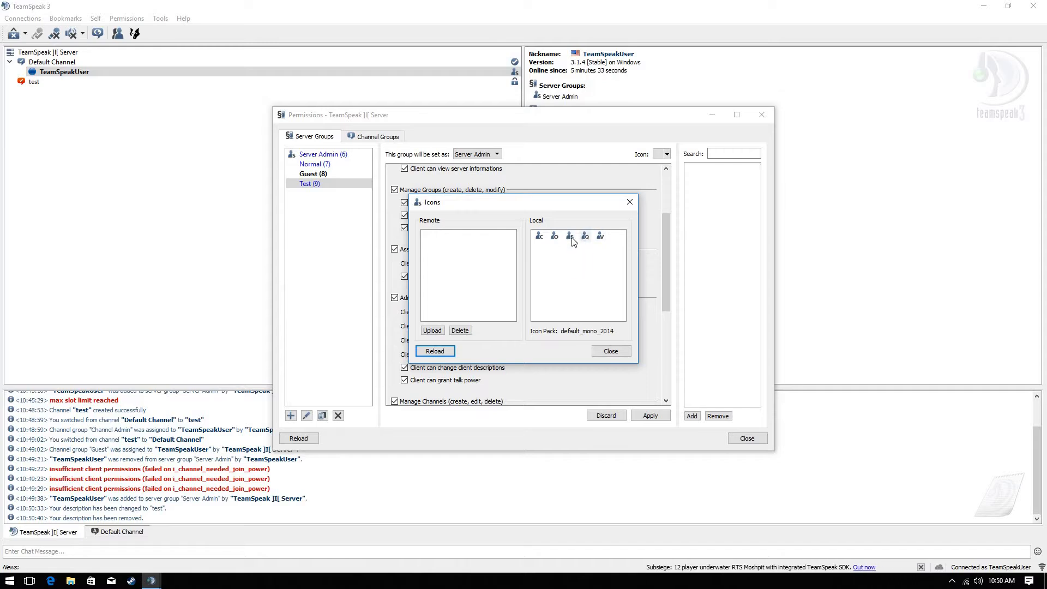
click(586, 239)
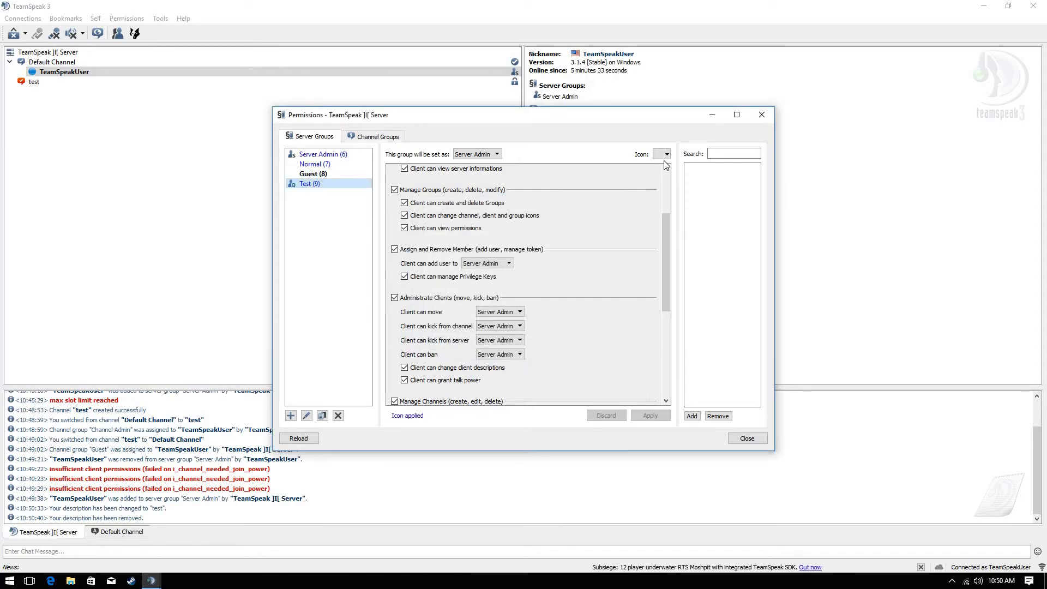
Browse the Guest group's icon picker without changing it, then close the permissions window
click(314, 175)
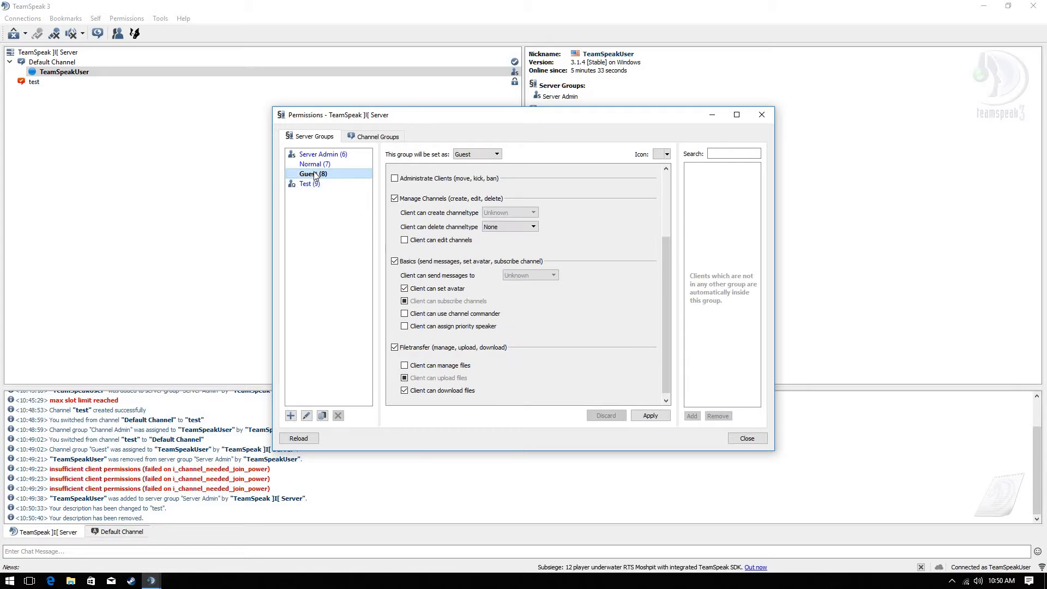
click(318, 182)
click(319, 177)
right_click(320, 178)
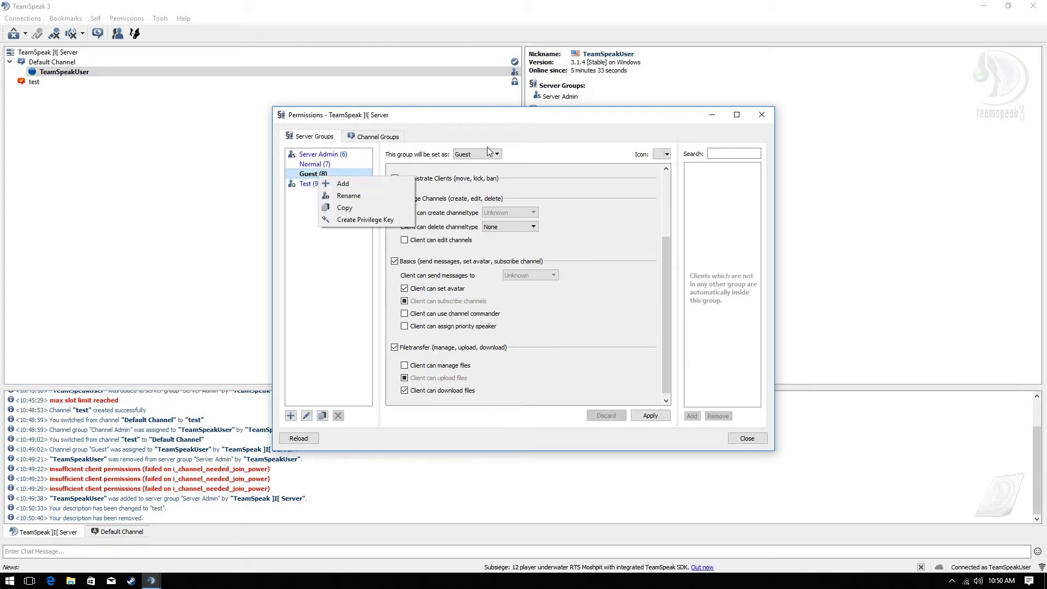
click(666, 154)
click(672, 168)
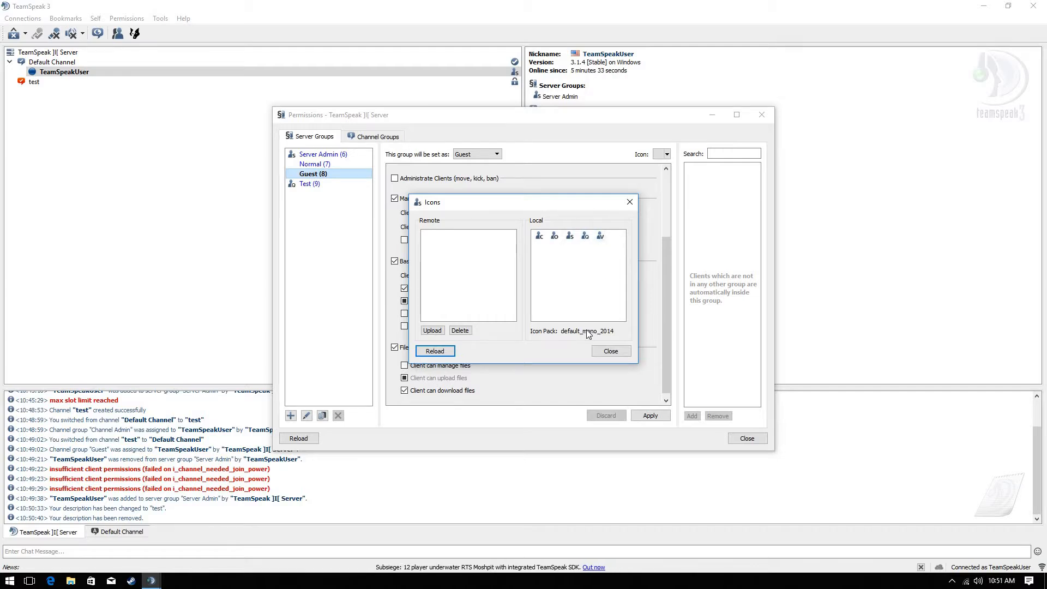
click(610, 350)
click(337, 183)
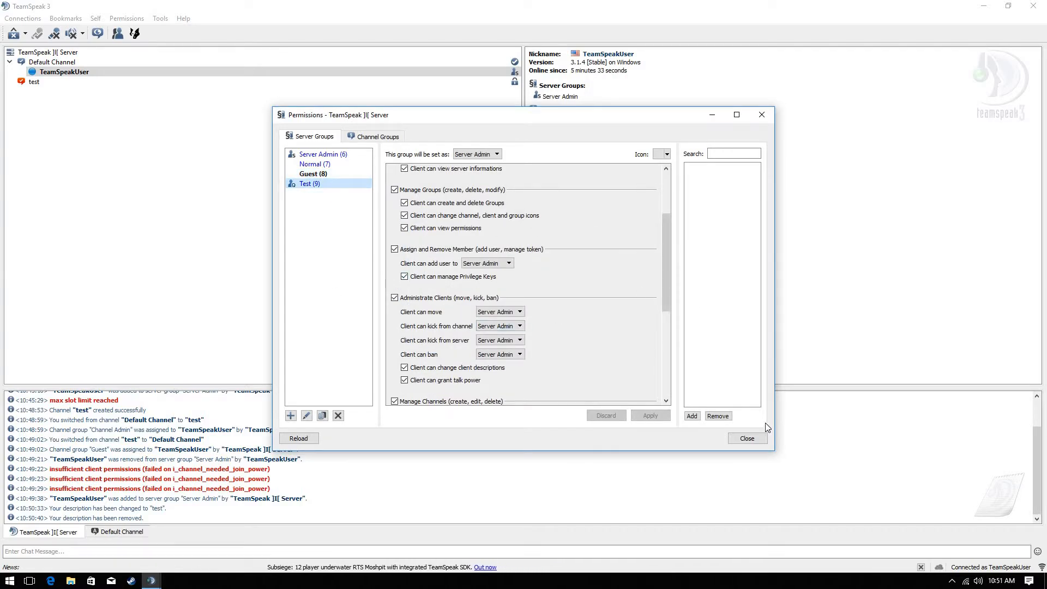
click(758, 439)
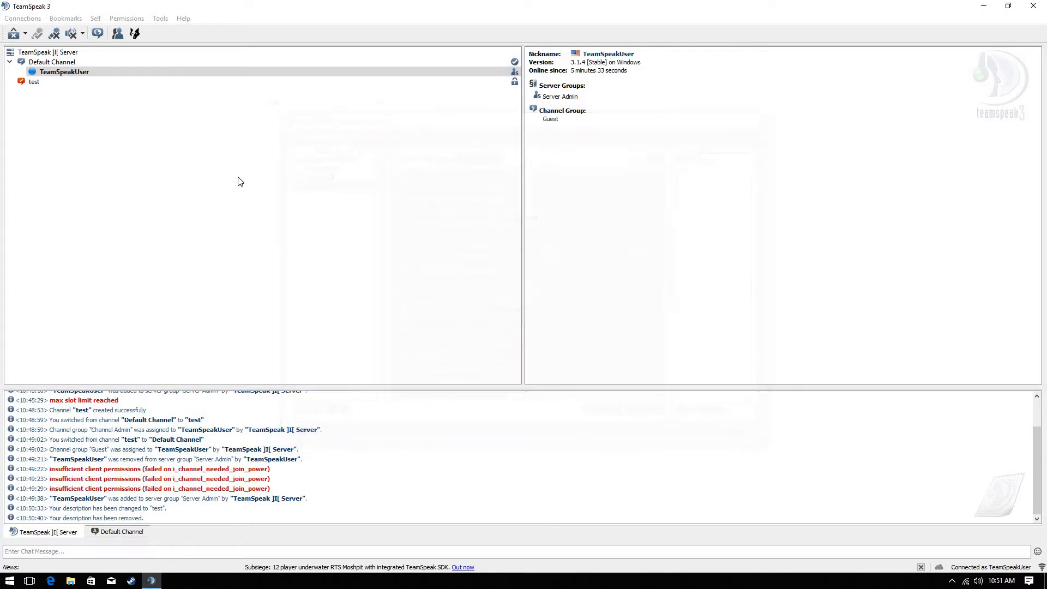
Add TeamSpeakUser to the Test server group
right_click(162, 71)
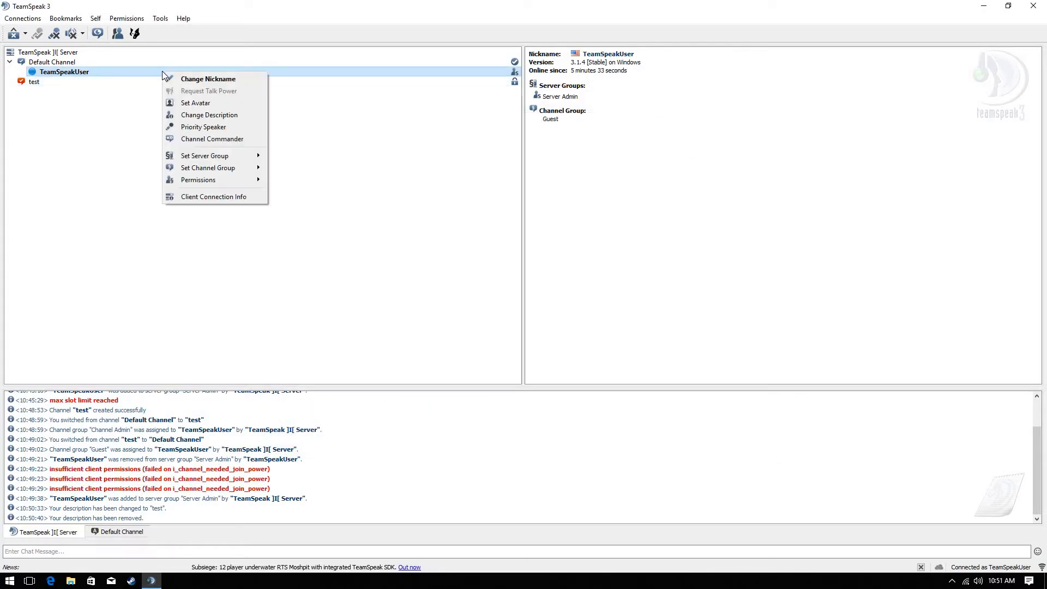
right_click(56, 70)
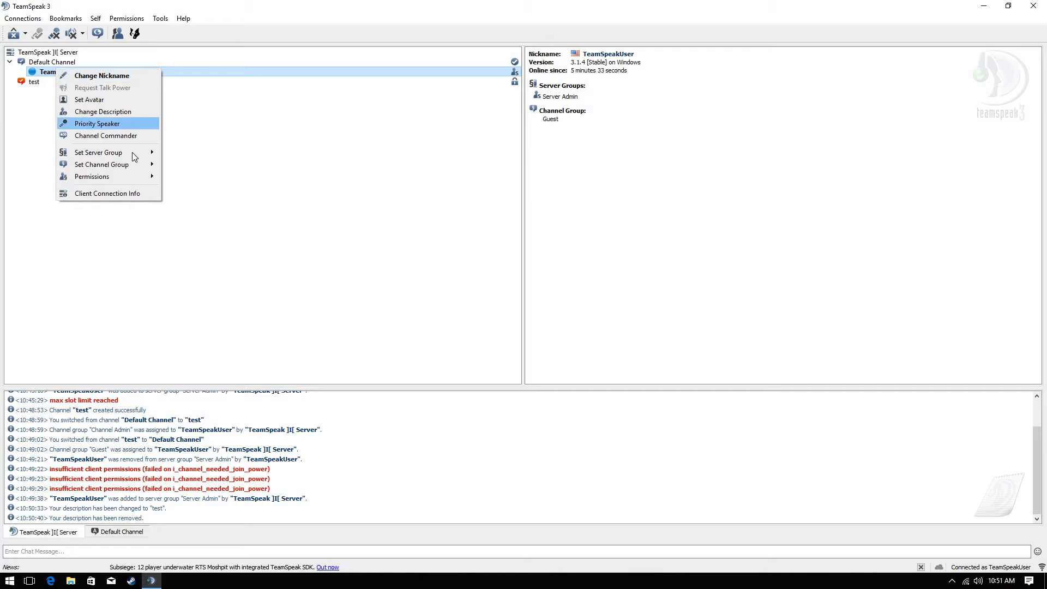
mouse_move(132, 152)
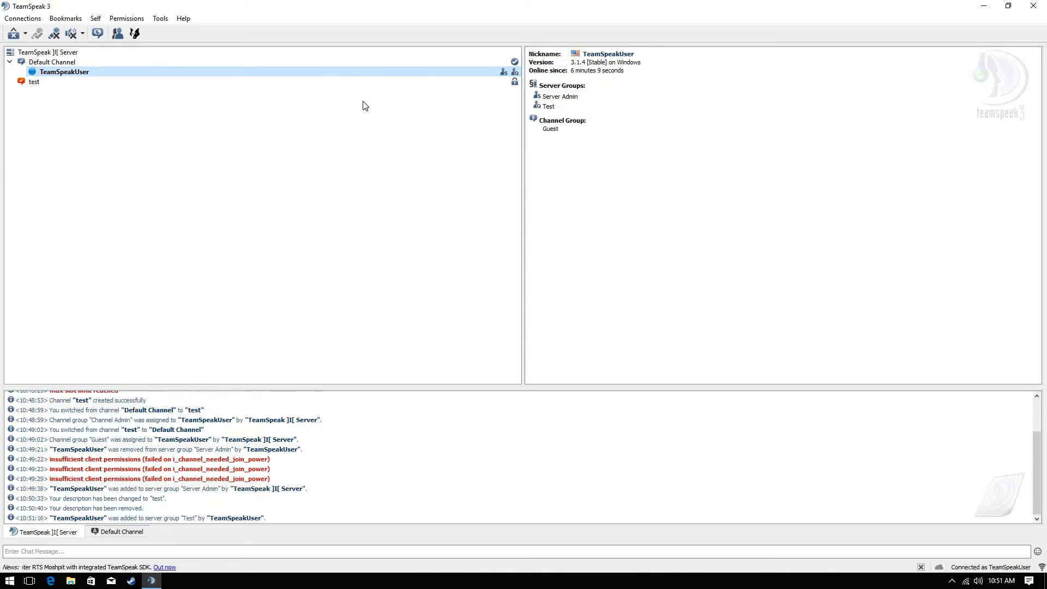
click(197, 207)
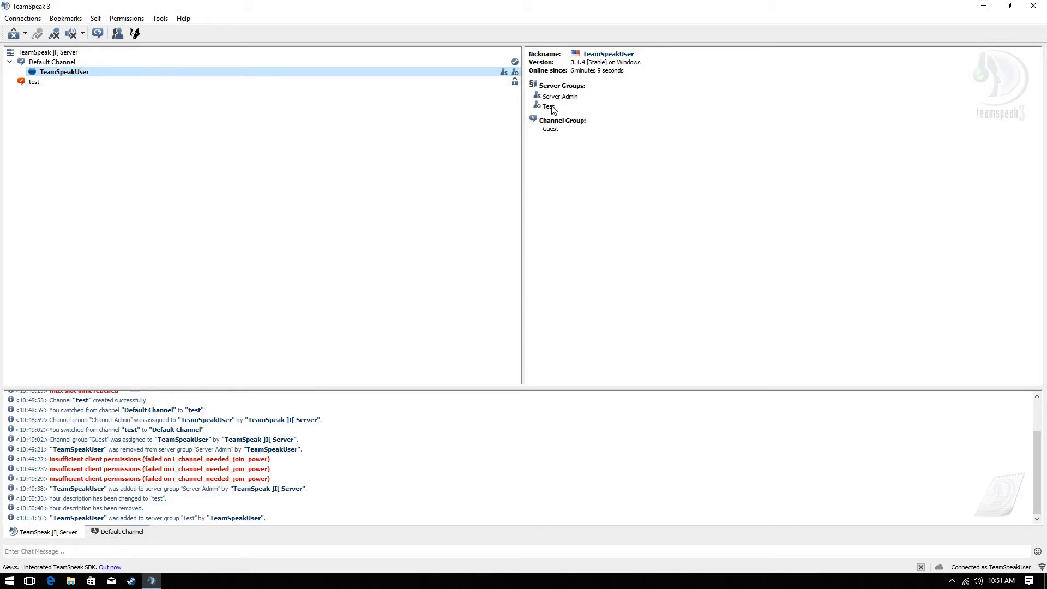
drag(531, 111, 541, 111)
click(598, 111)
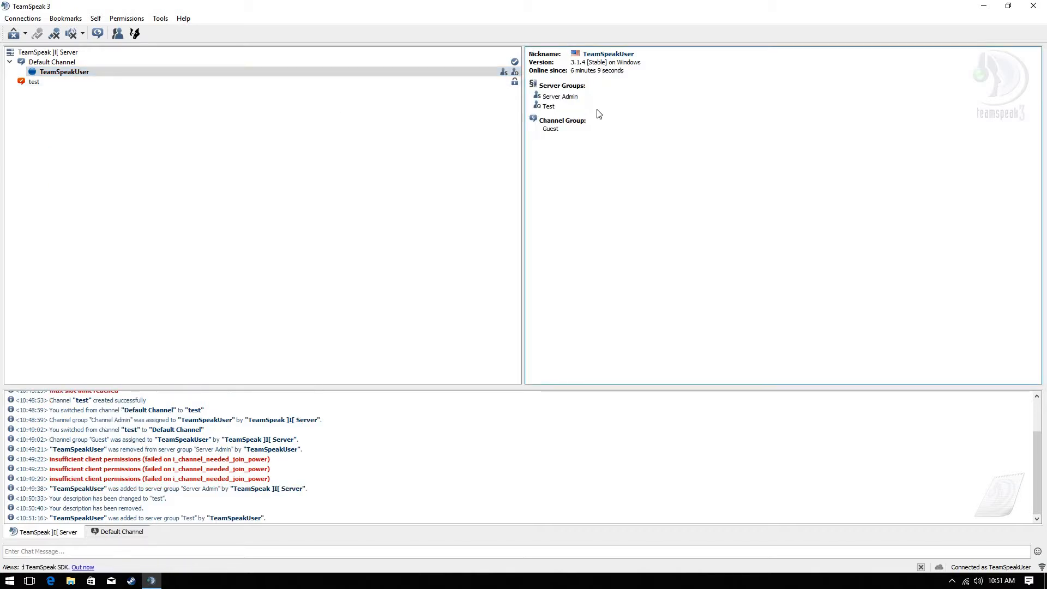
click(83, 85)
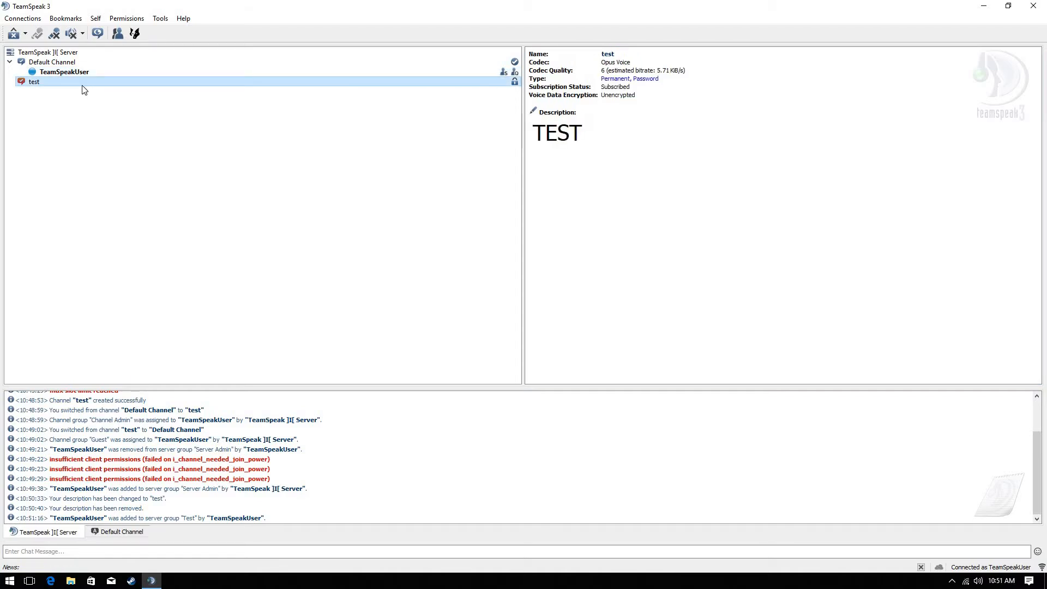
click(65, 72)
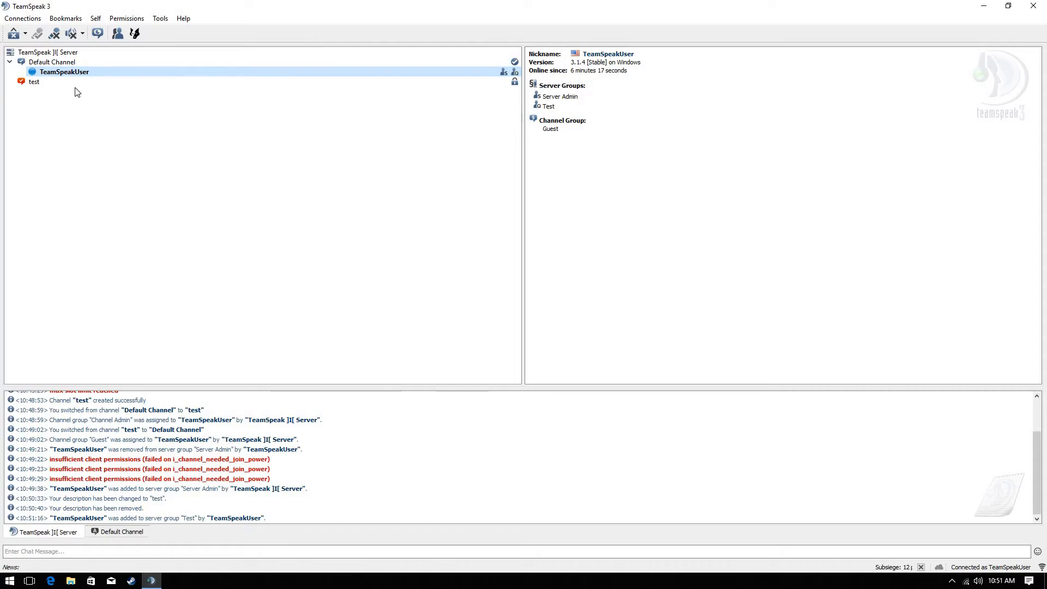
Join the test channel, then delete it and confirm
double_click(31, 82)
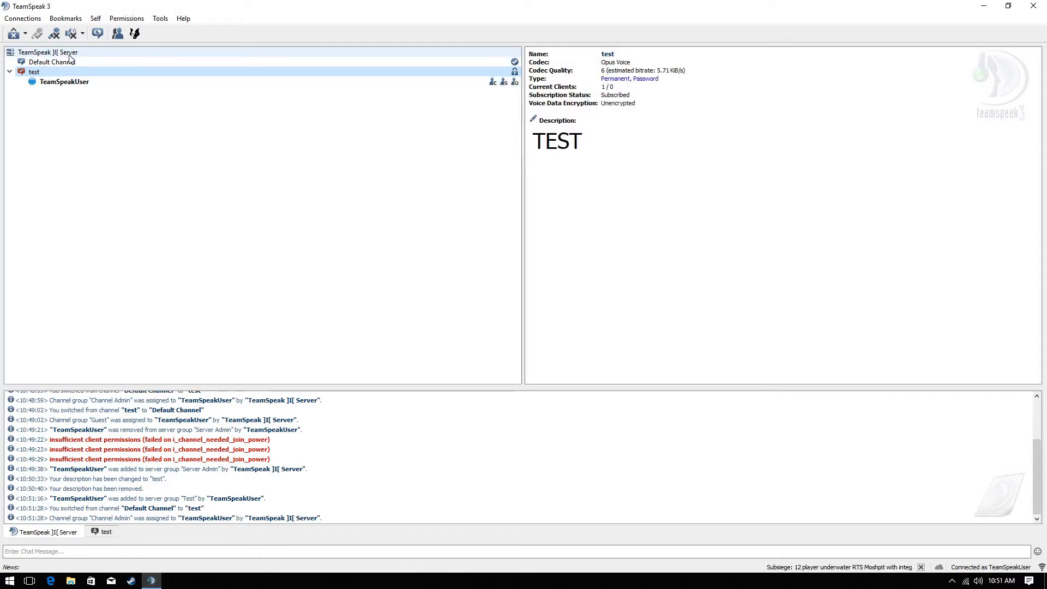
right_click(96, 68)
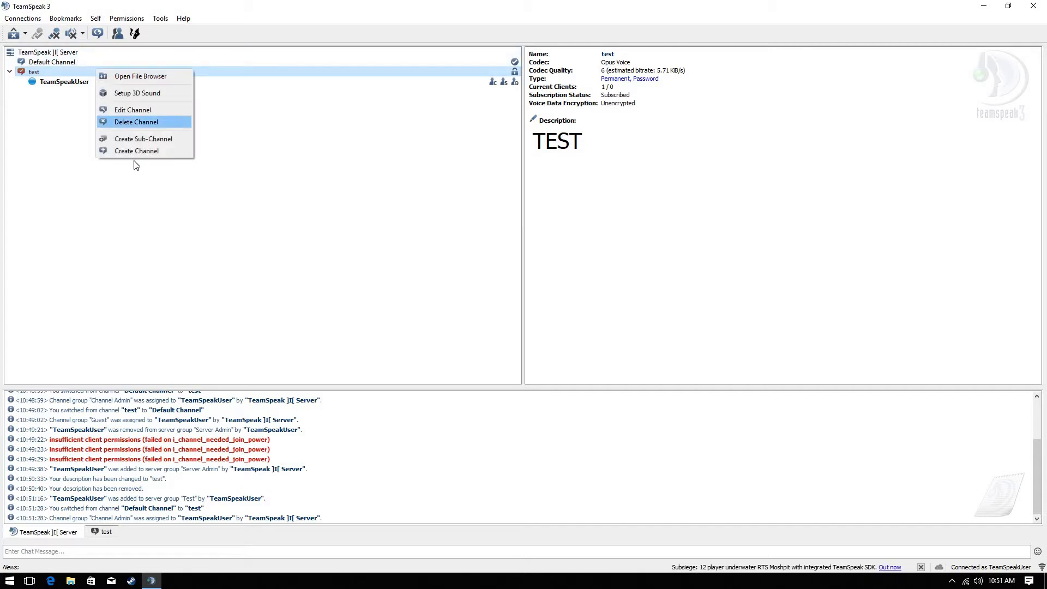
click(143, 123)
click(543, 309)
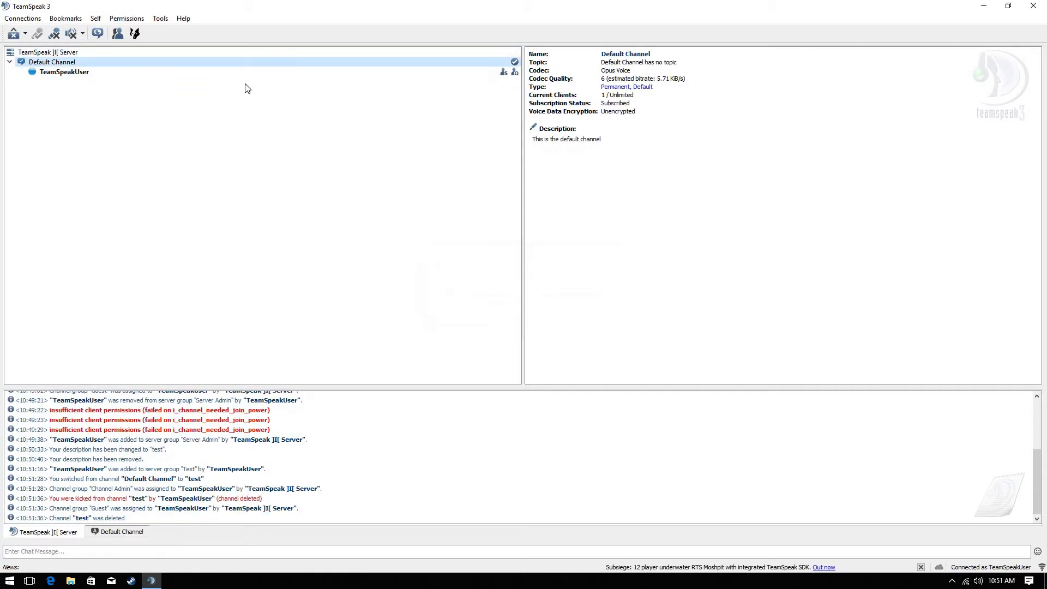
right_click(109, 53)
click(57, 144)
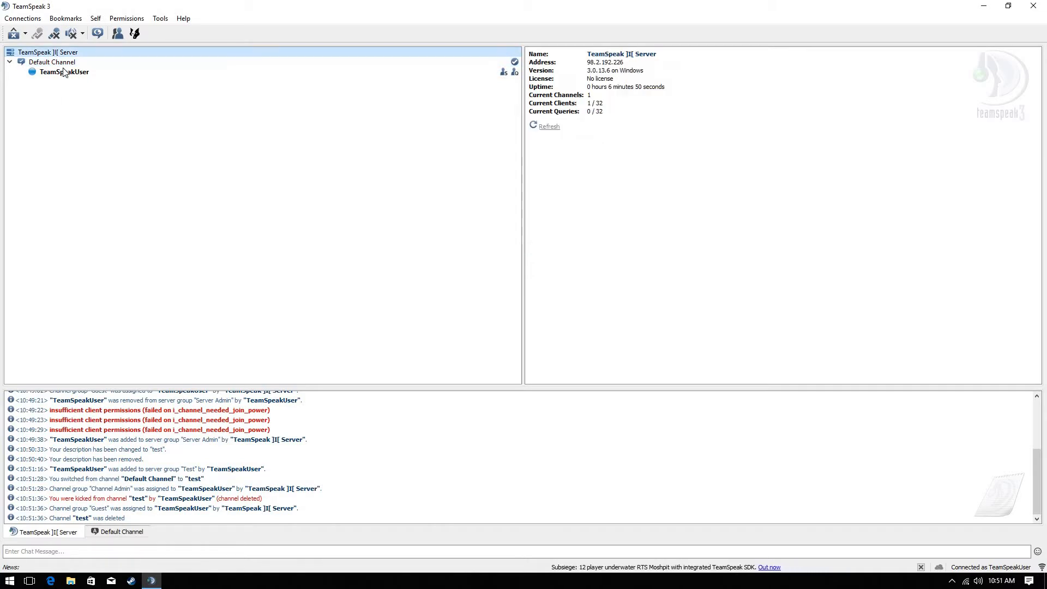
Rename the virtual server to 'Test Server' and apply the change
right_click(73, 54)
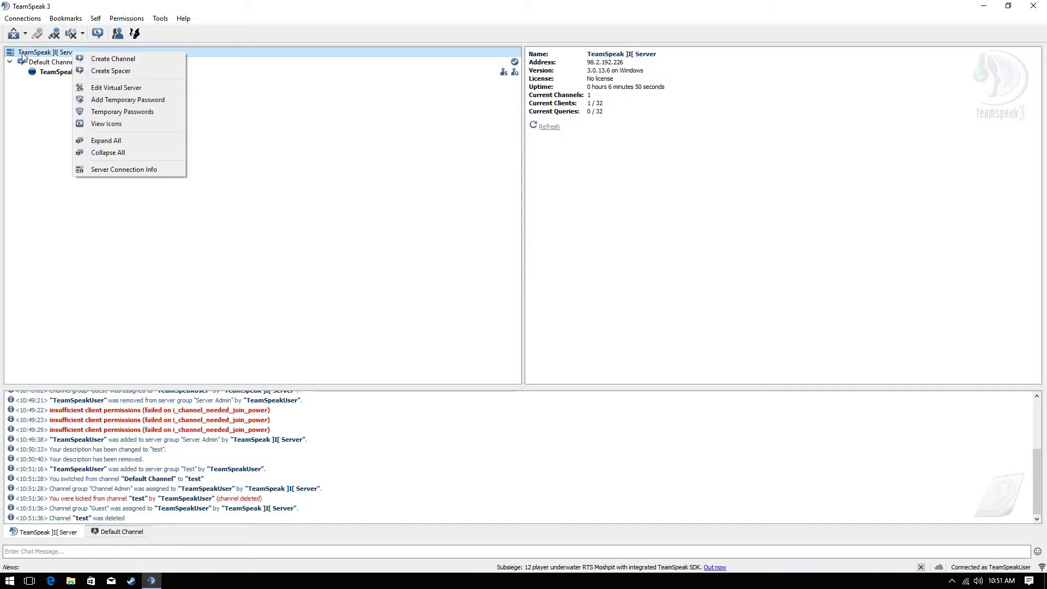
click(24, 77)
right_click(52, 52)
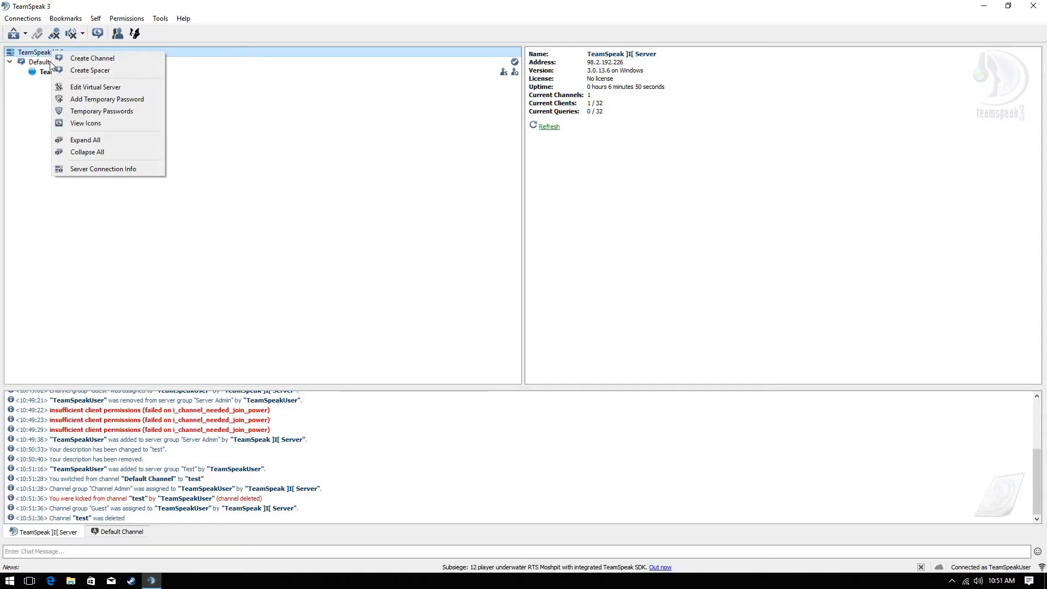
click(120, 87)
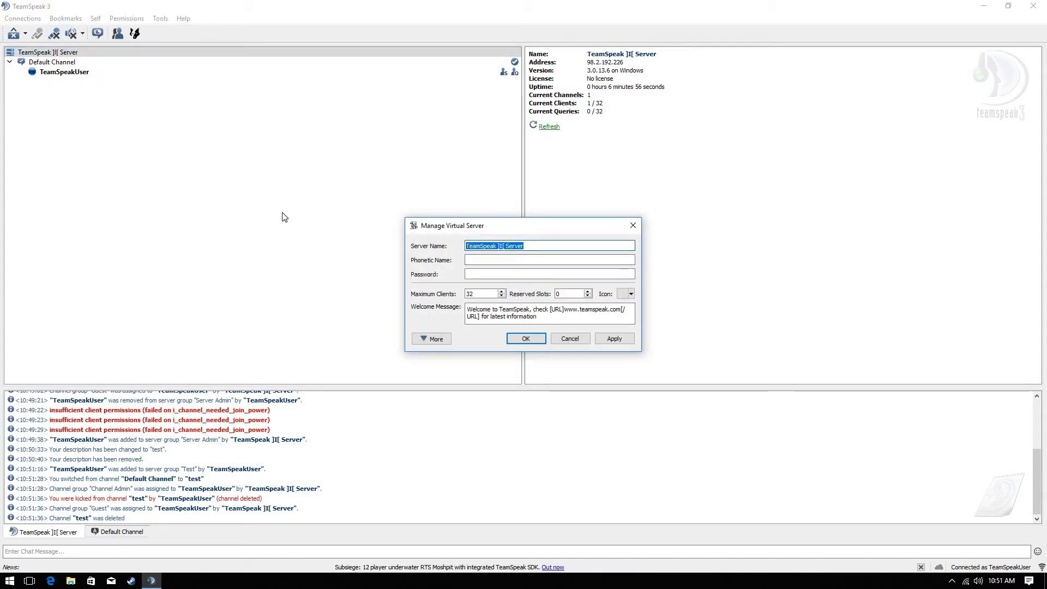
text(Test)
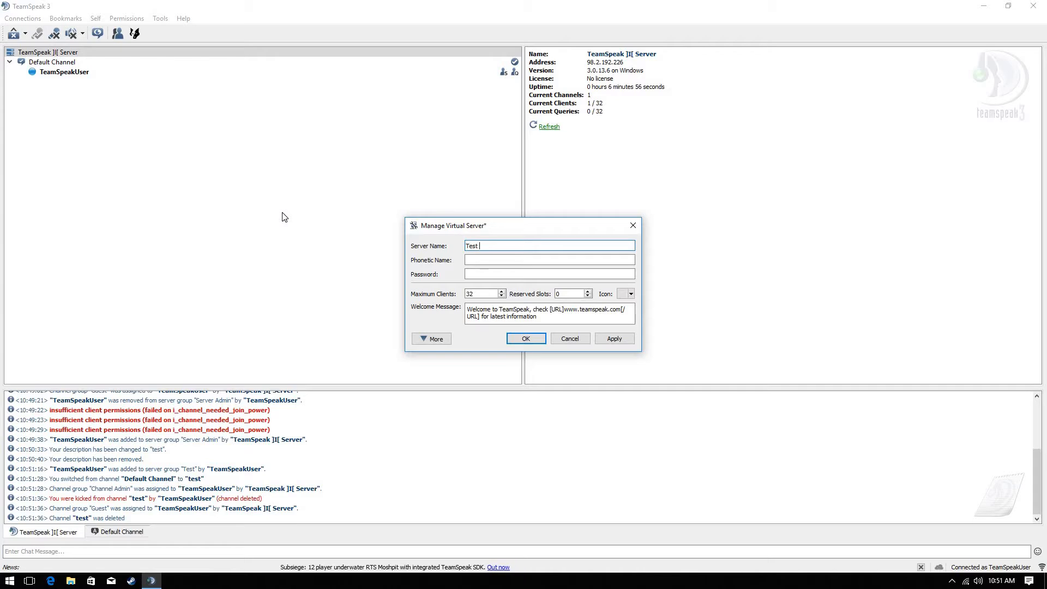
text( Server)
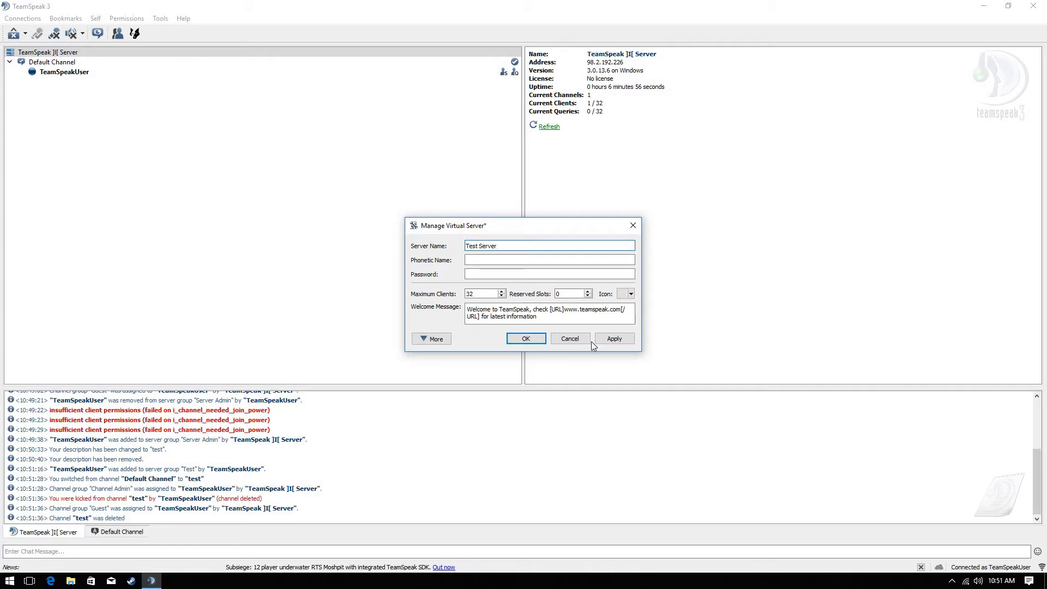
click(613, 334)
Delete the server's welcome message text, apply it, and confirm the settings
drag(568, 319, 321, 279)
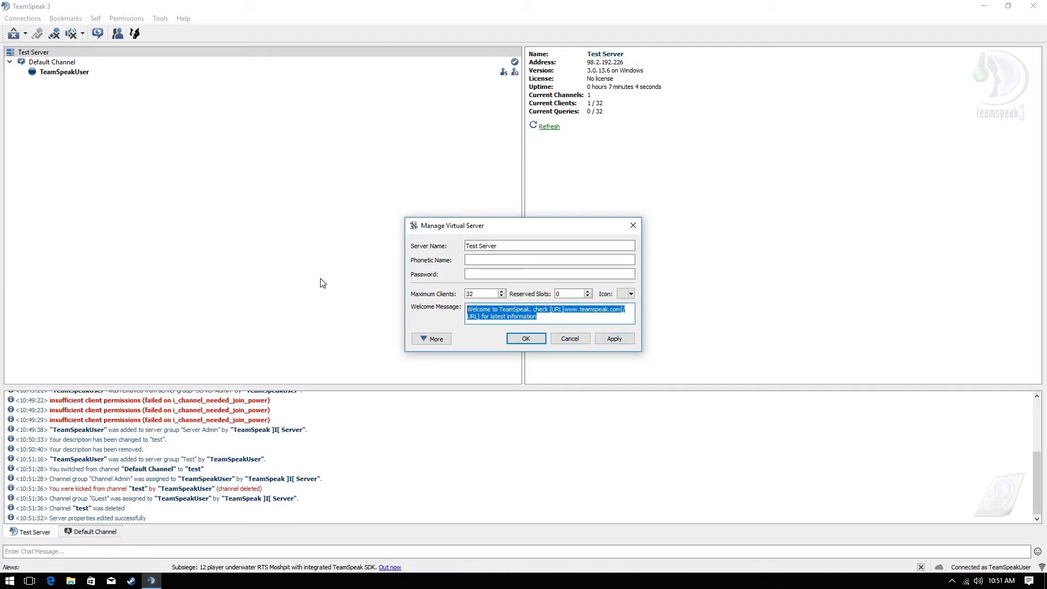
key(BackSpace)
click(613, 338)
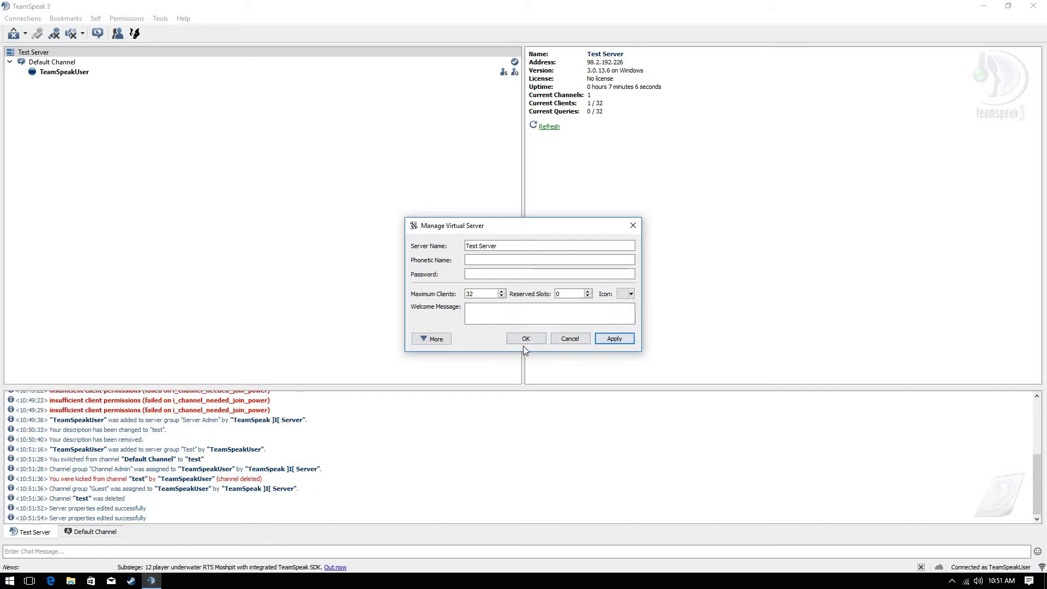
click(525, 339)
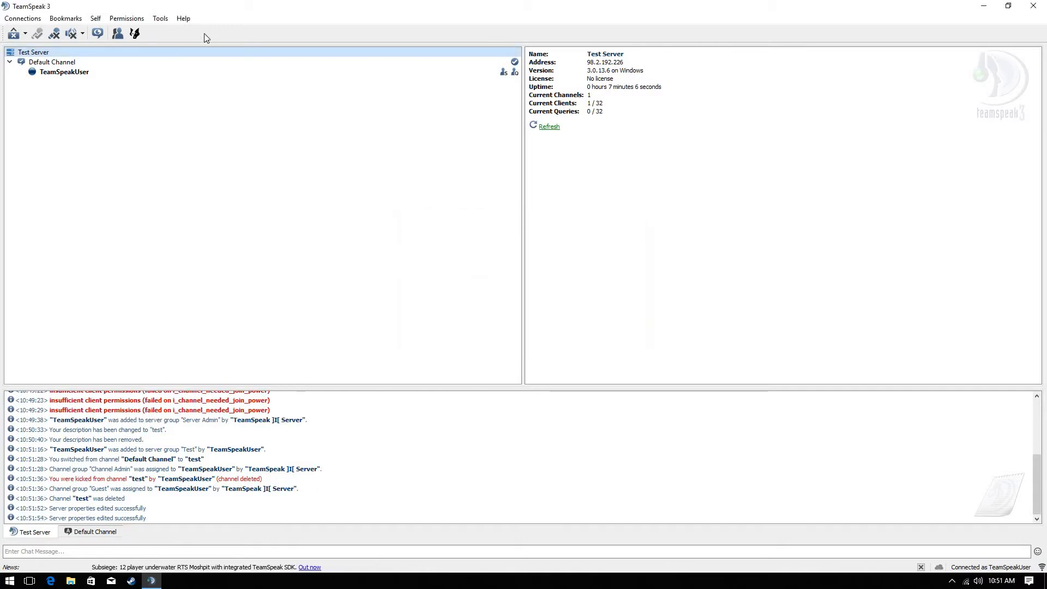
Start a new channel from the empty tree area named '[*spacer1]+-'
right_click(169, 53)
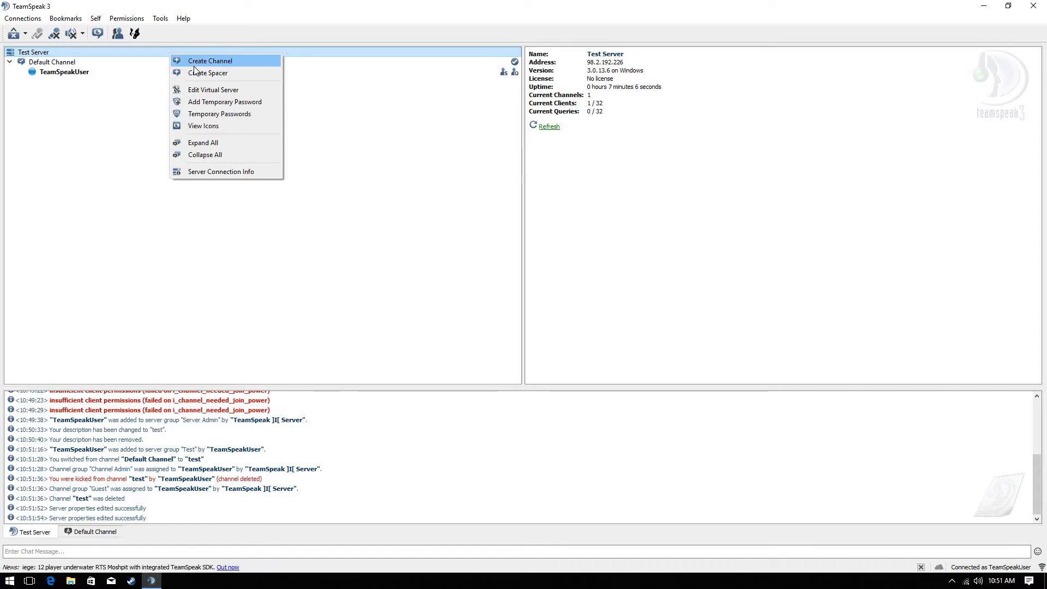
click(97, 119)
right_click(94, 116)
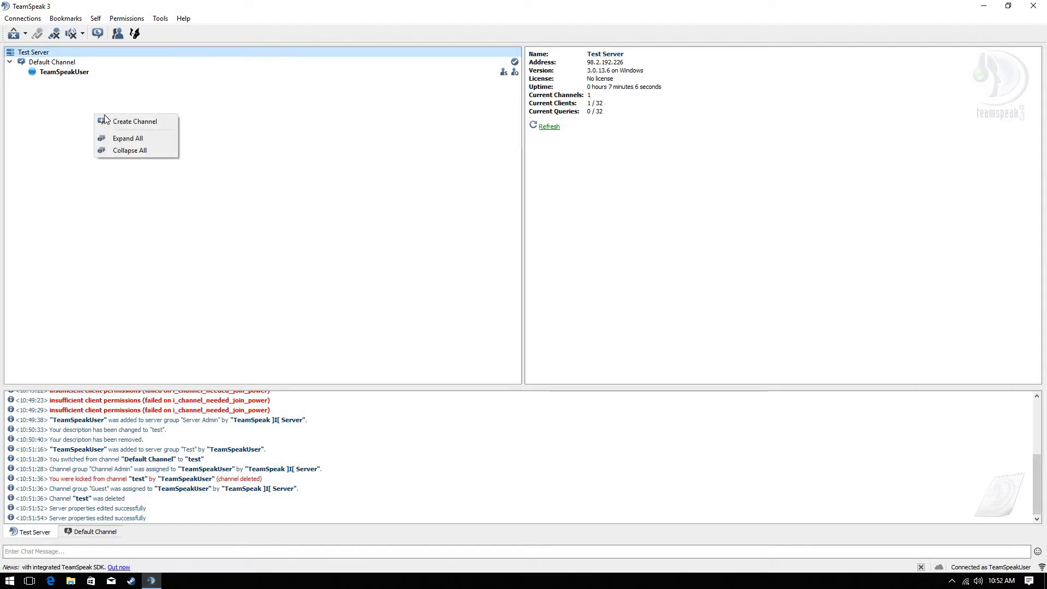
click(113, 122)
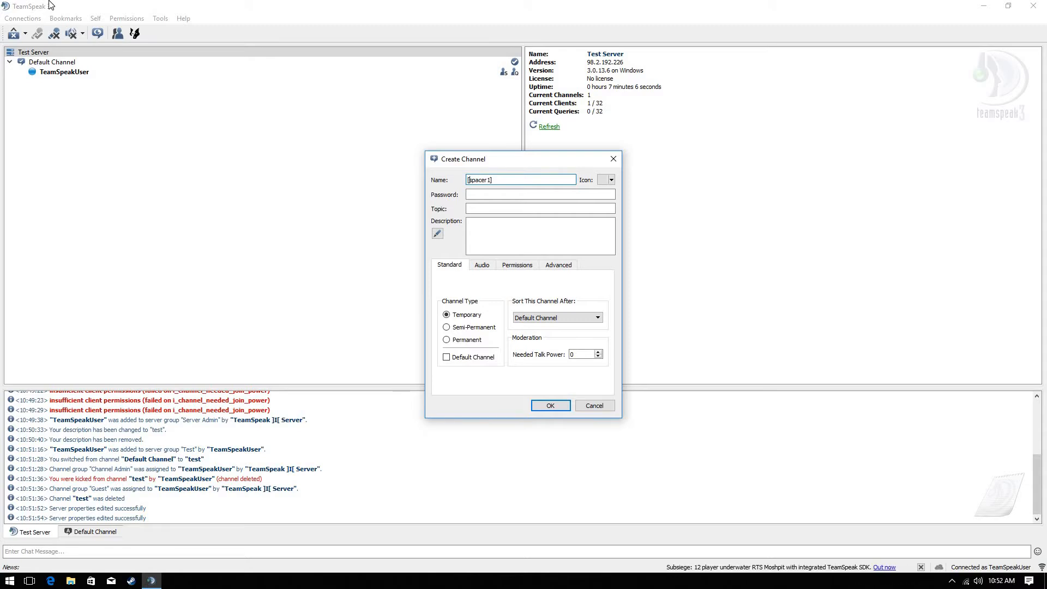
text(*)
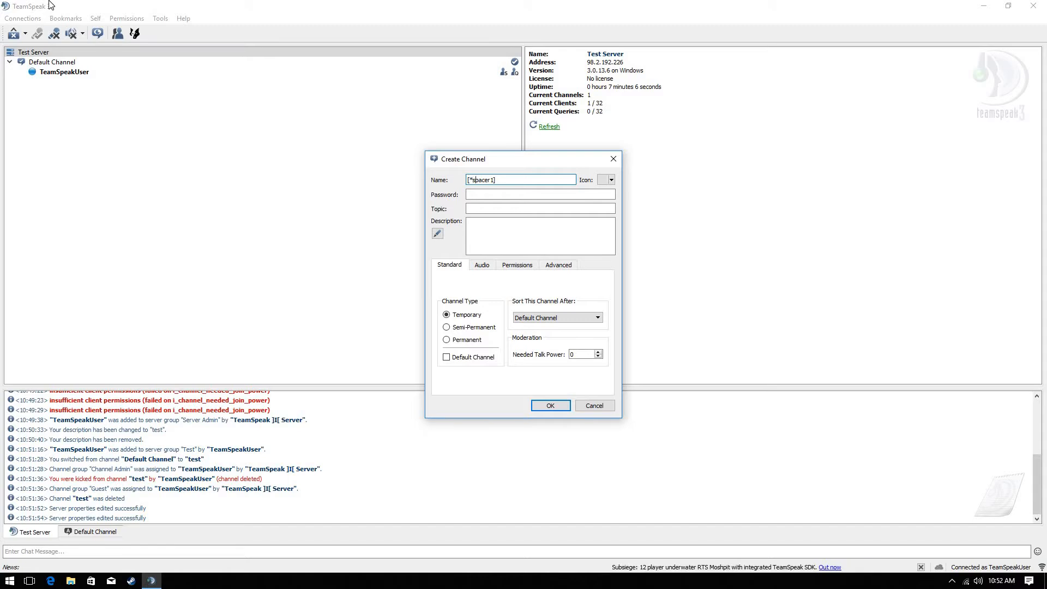
text( =)
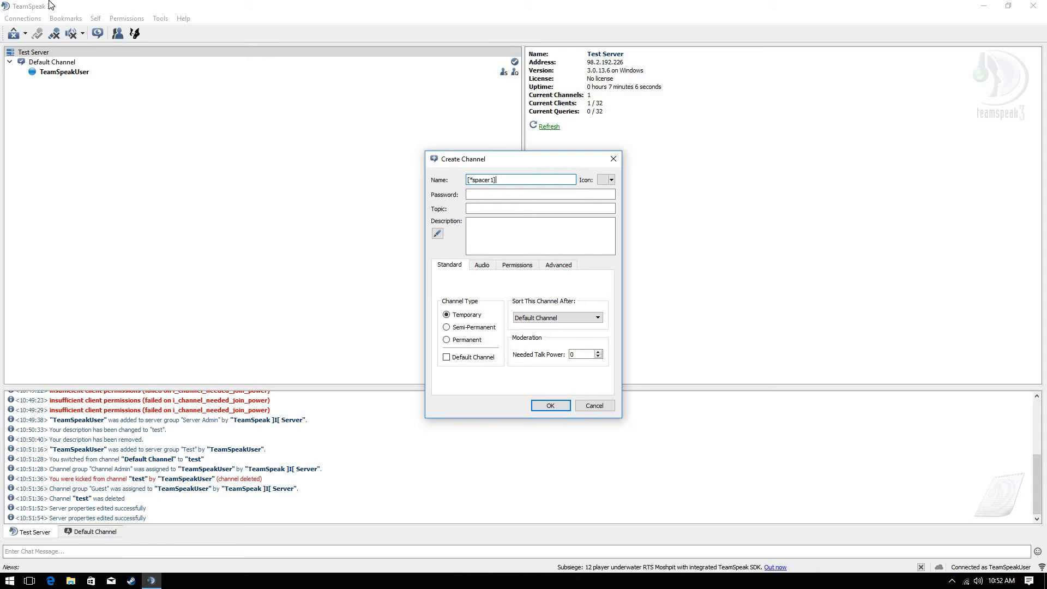
text(-)
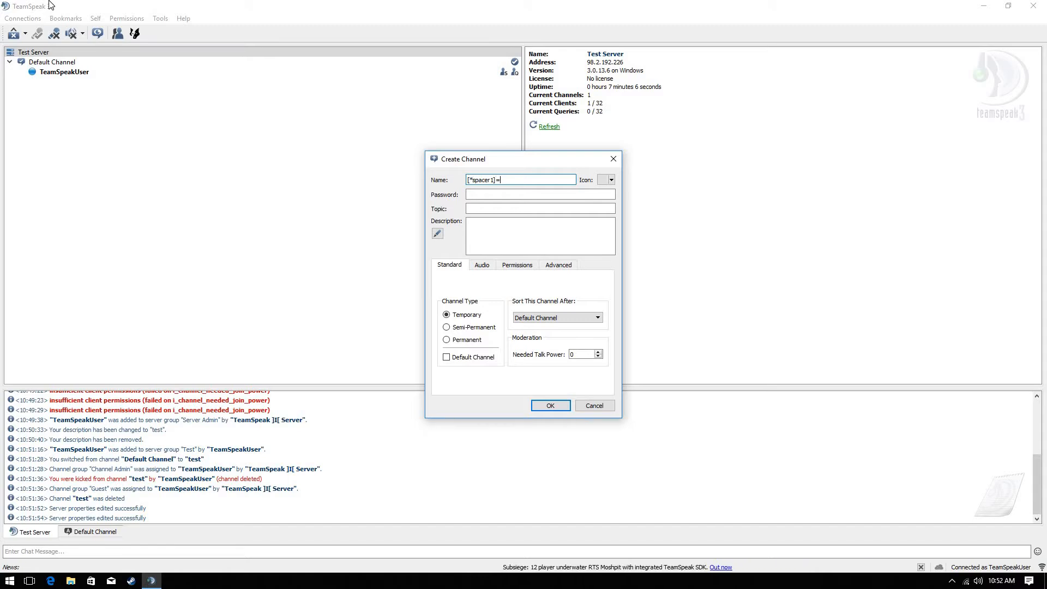
key(BackSpace)
key(BackSpace)
text(+-)
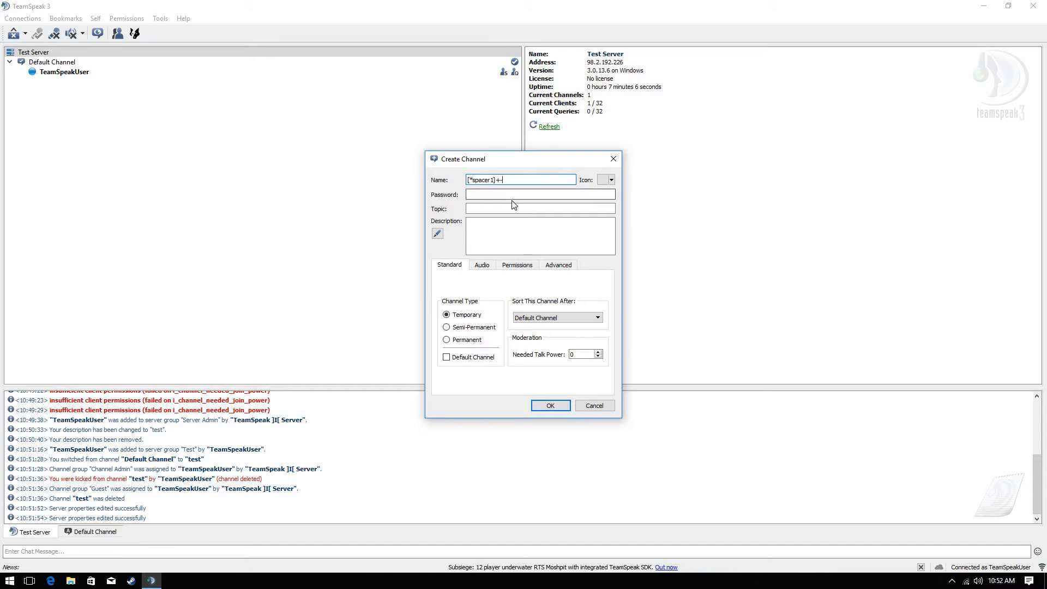
Make the spacer permanent with needed join power 99999 and create it
click(466, 339)
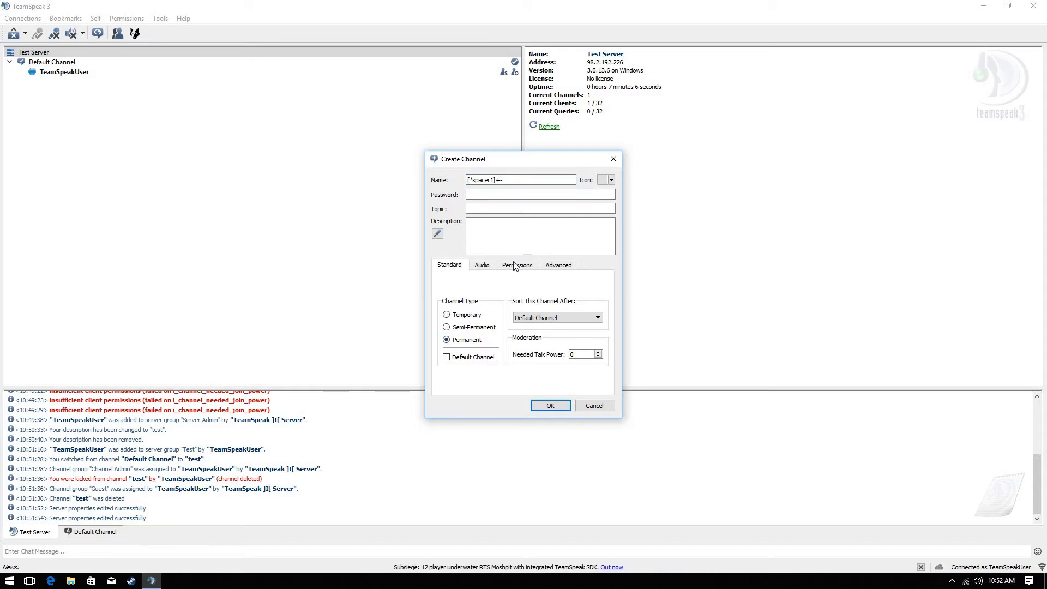
click(517, 265)
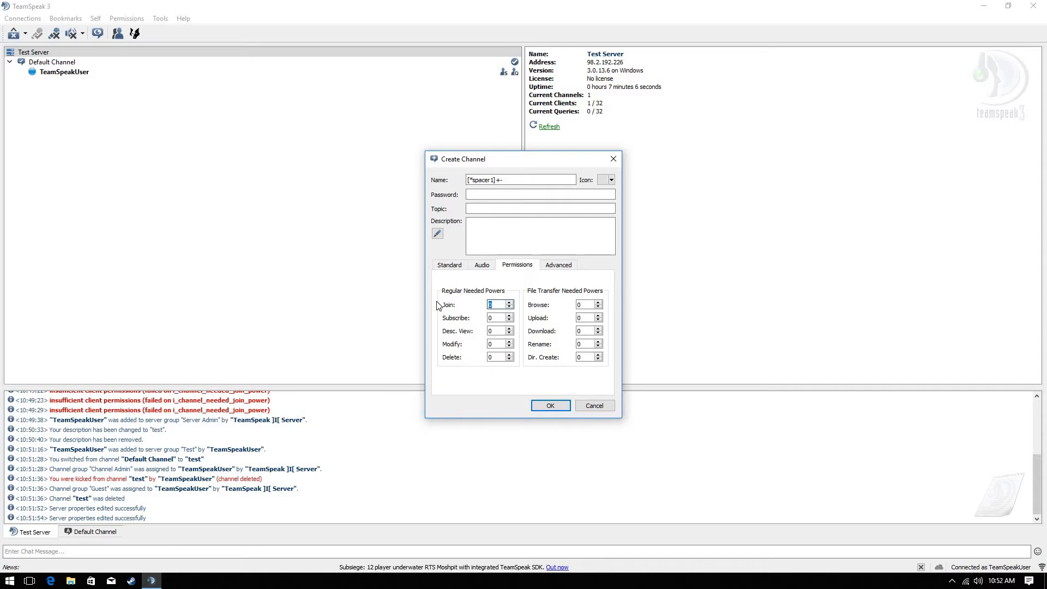
text(99999)
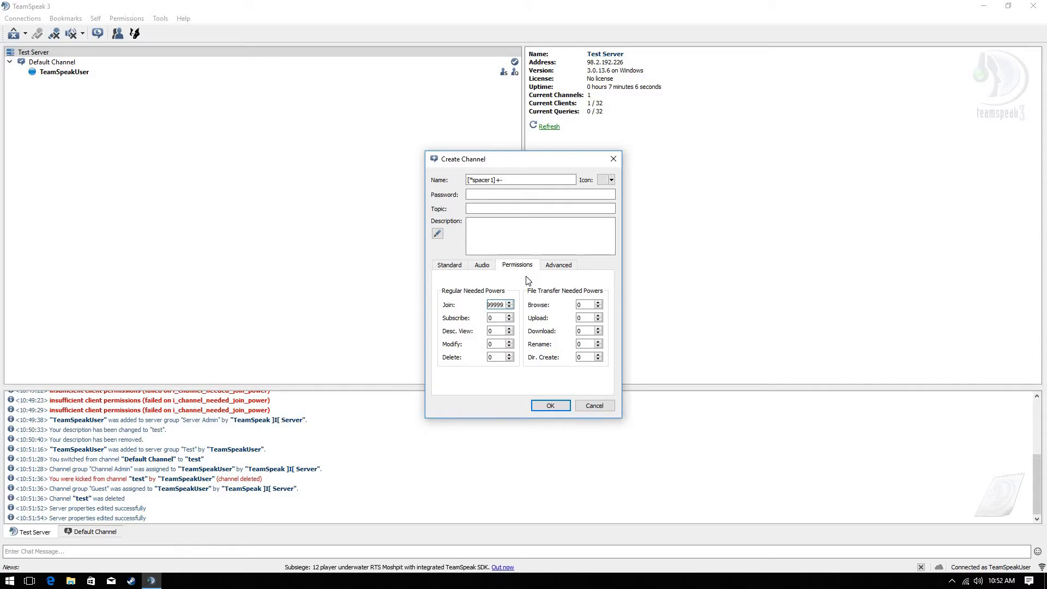
click(488, 266)
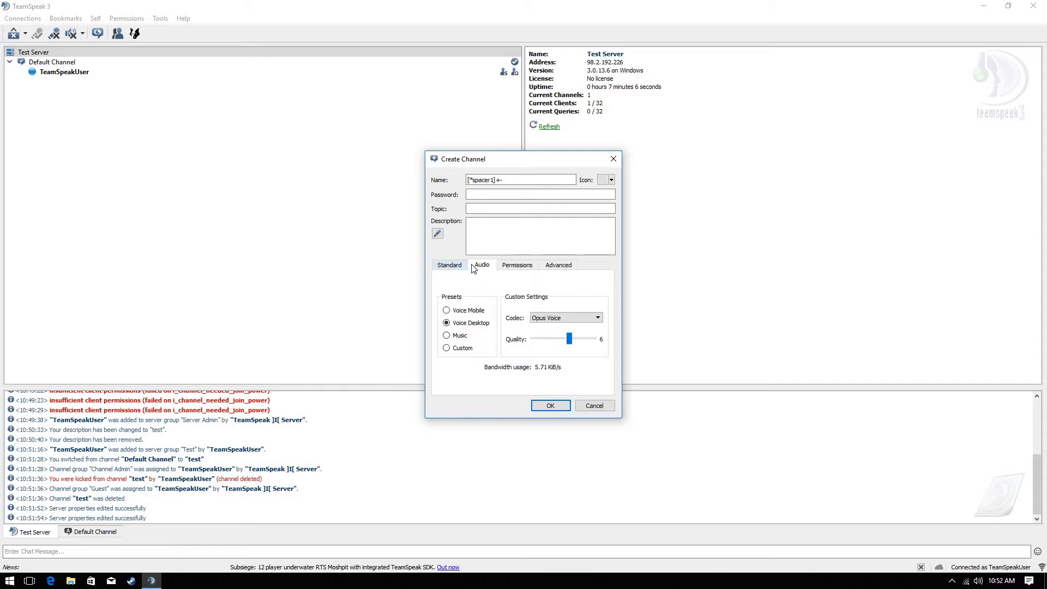
click(446, 264)
click(550, 406)
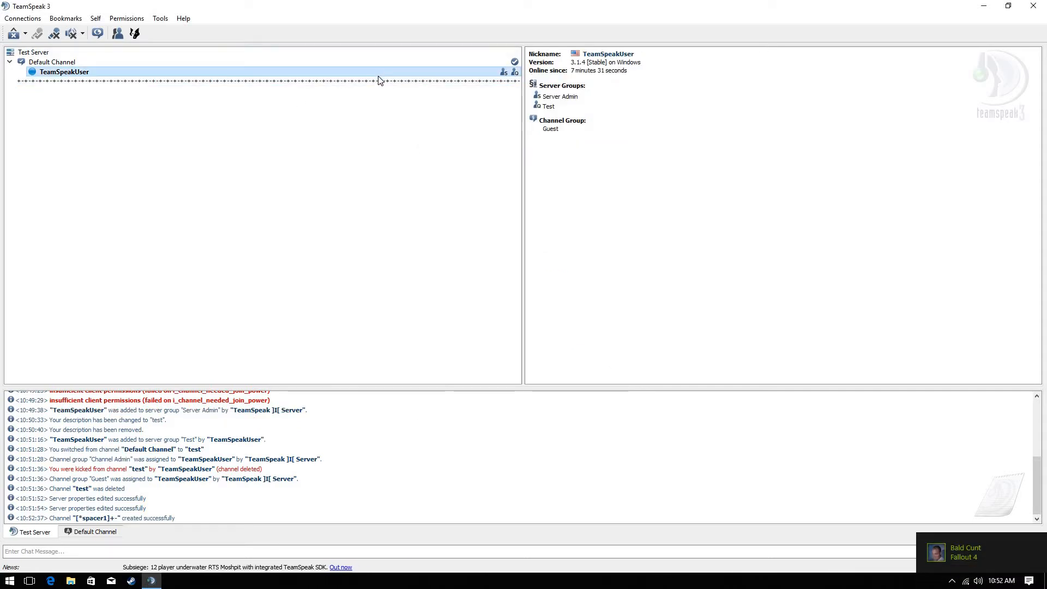
Create the permanent channel '[cspacer2]Welcome!' with needed join power 9999
right_click(284, 172)
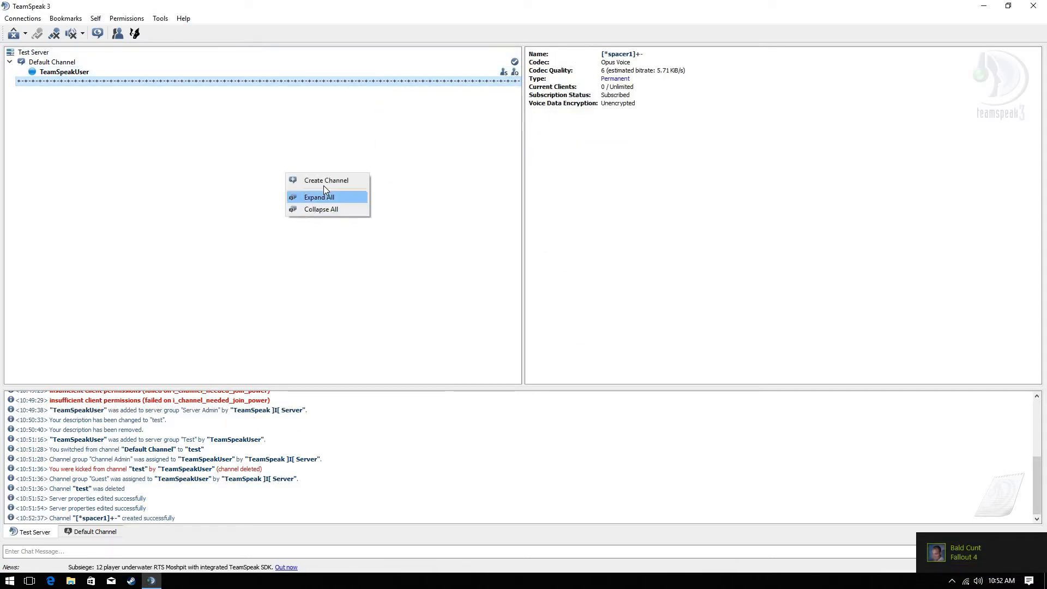
click(323, 180)
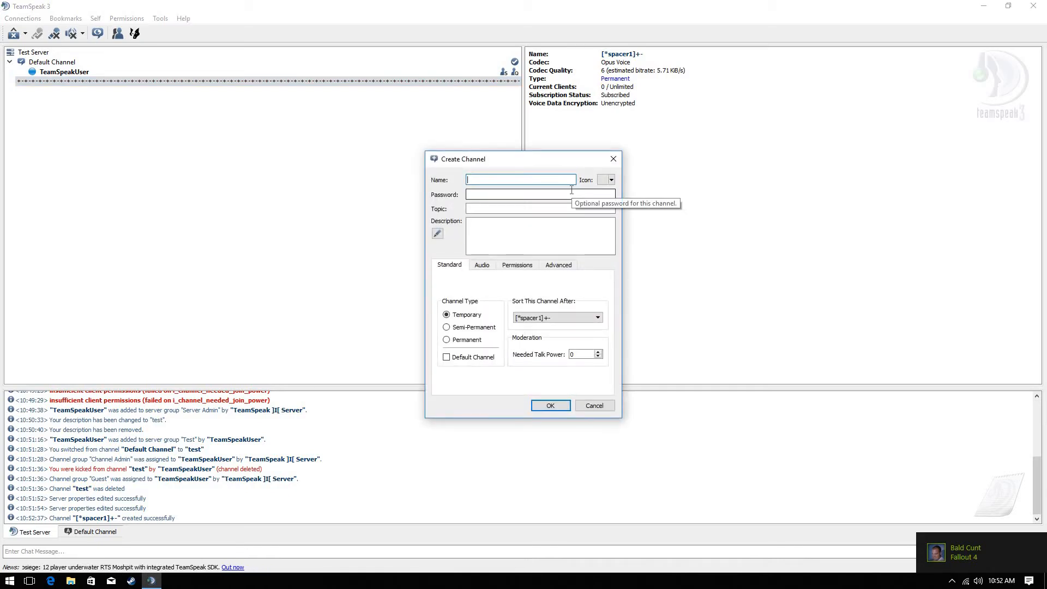
text([cspacer2]Welcome1)
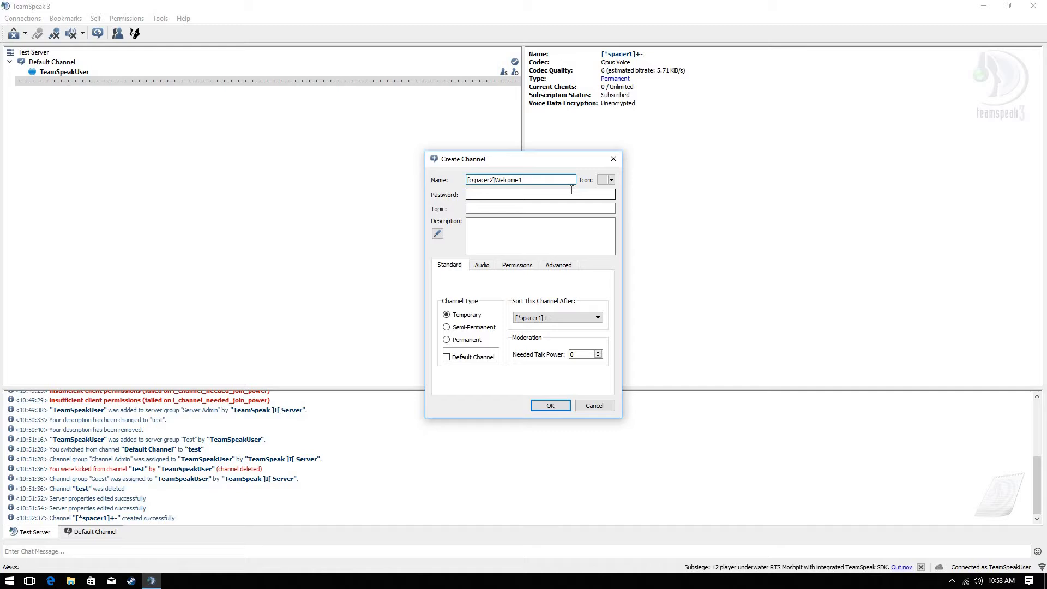
key(BackSpace)
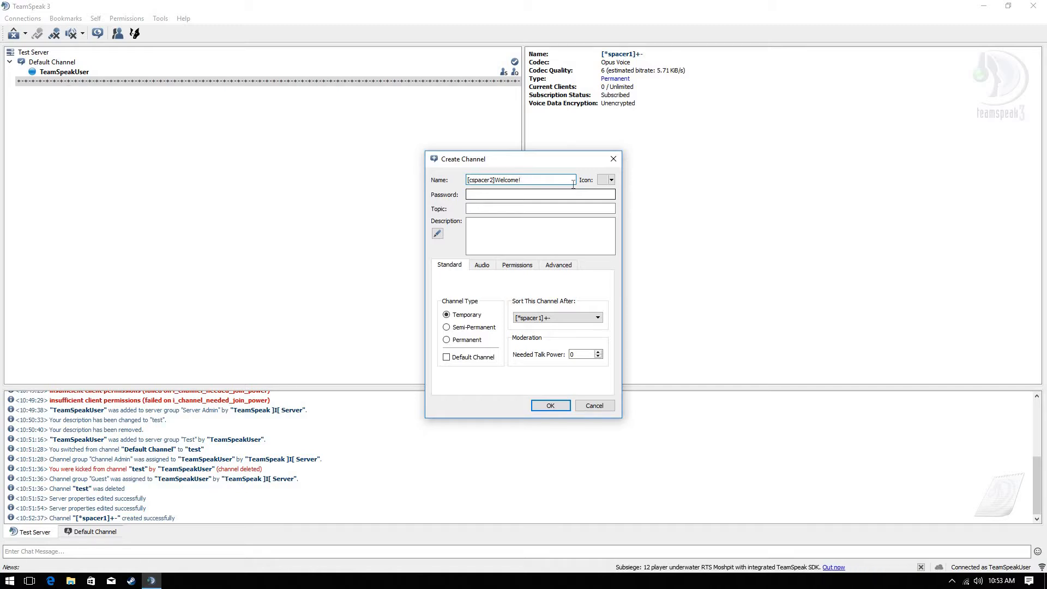
click(451, 340)
click(559, 265)
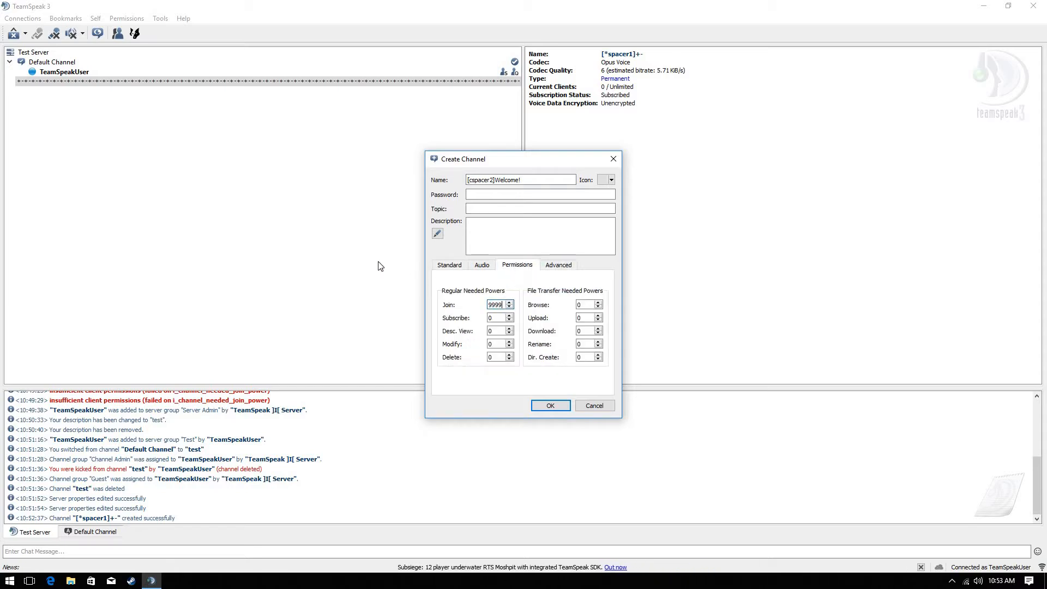
click(450, 265)
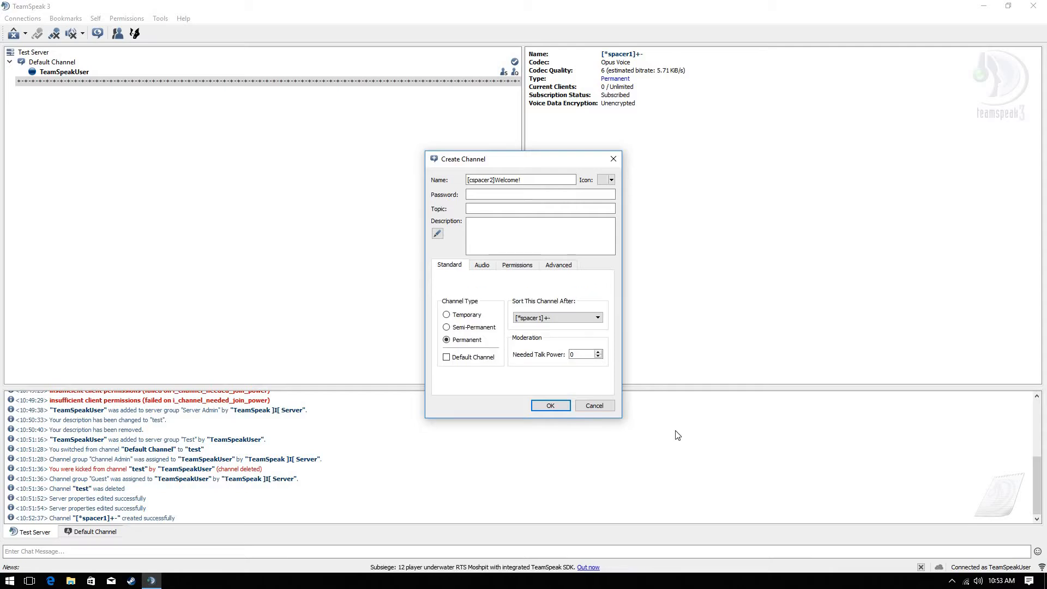
click(551, 406)
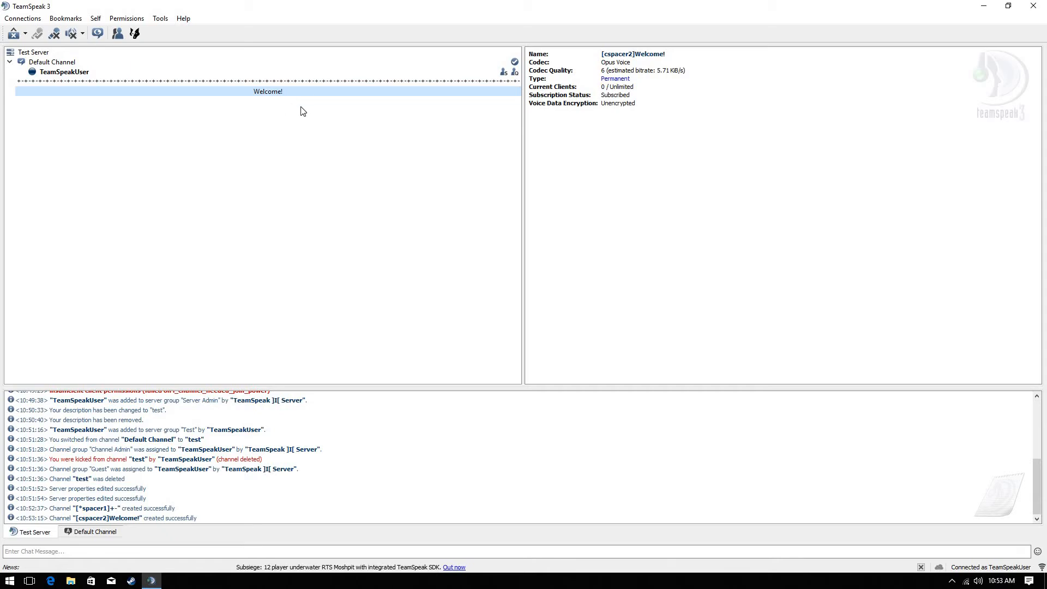
Compare the details of the dashed spacer and the Welcome! spacer in the tree
key(Up)
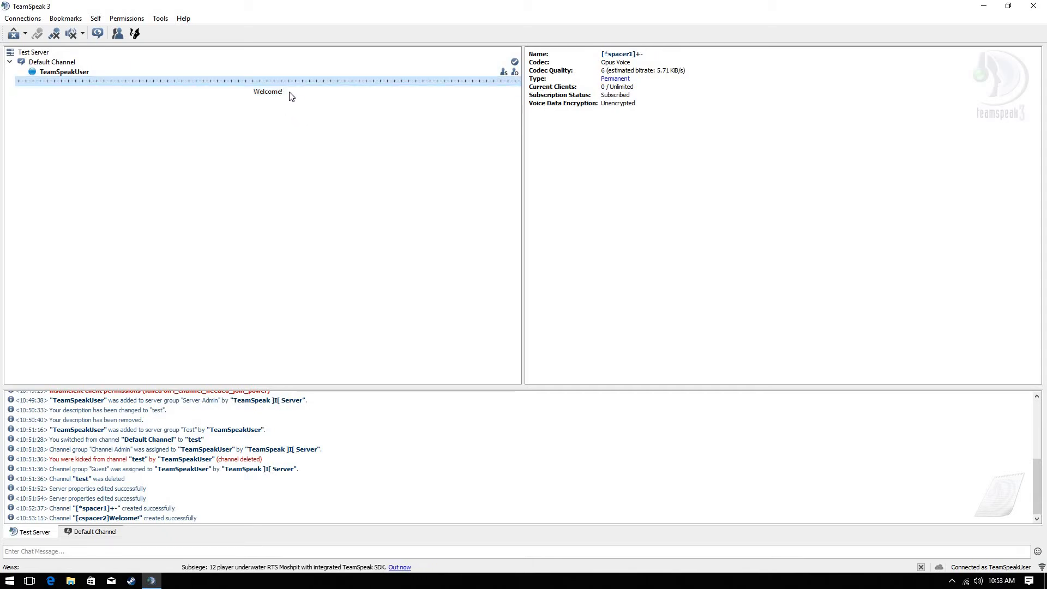
key(Down)
key(Up)
click(293, 91)
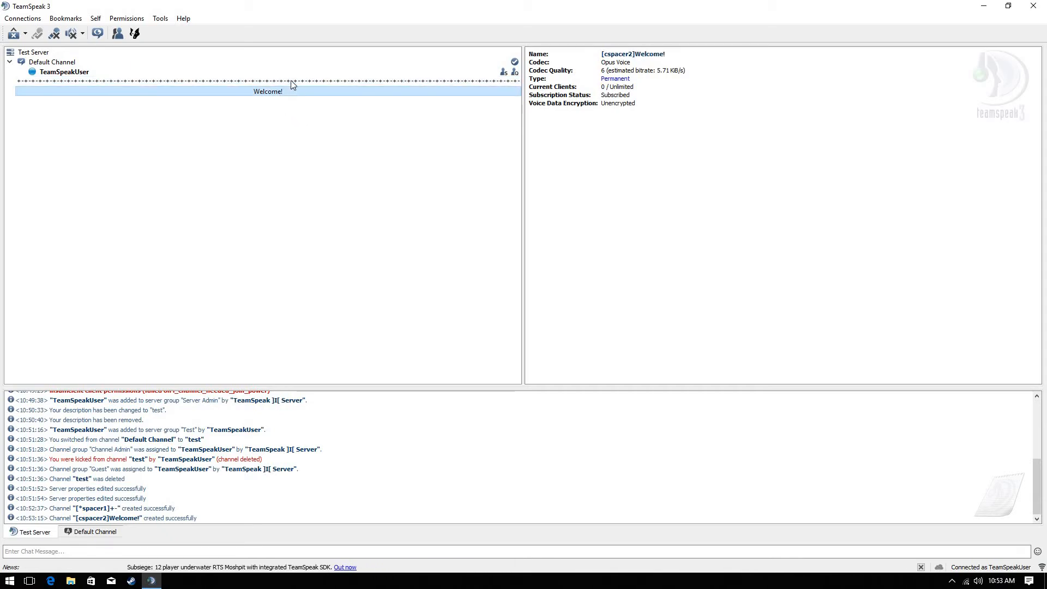
click(290, 80)
click(292, 92)
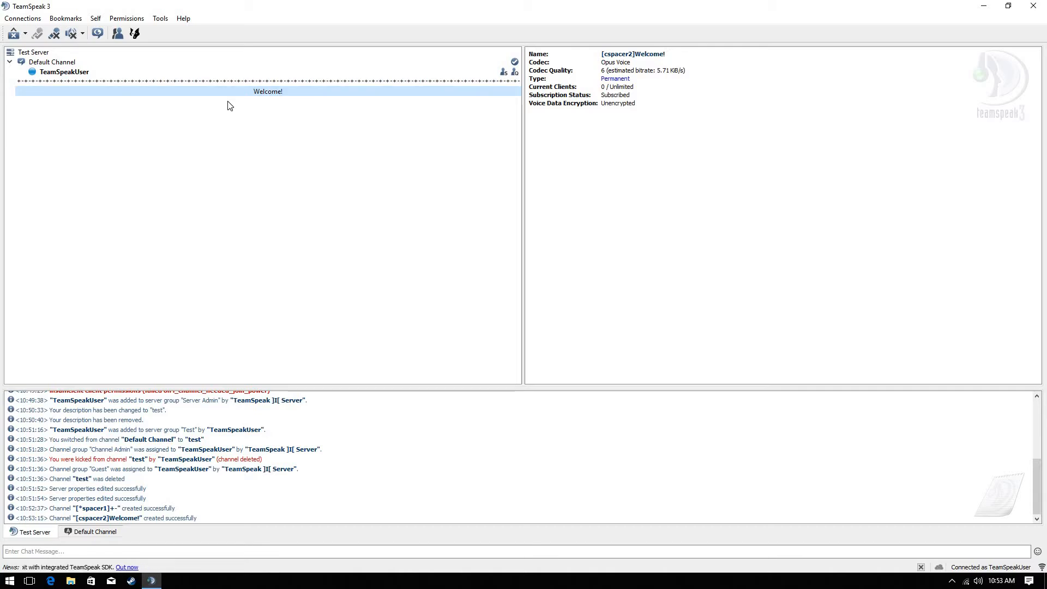
Create the permanent channel '[*spacer3]+-' with needed join power 999
right_click(200, 155)
click(220, 155)
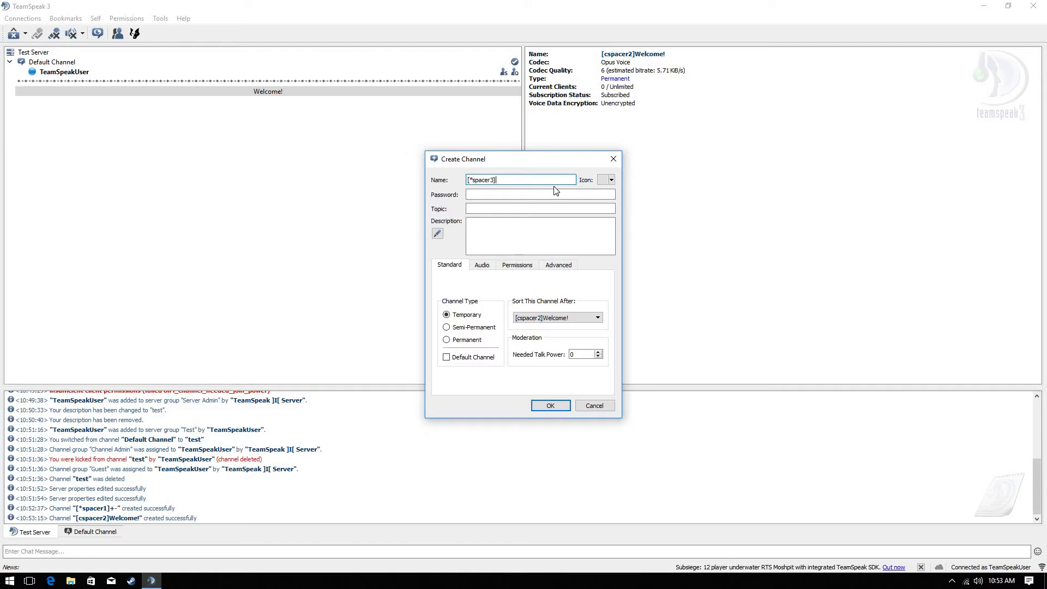
text(+-)
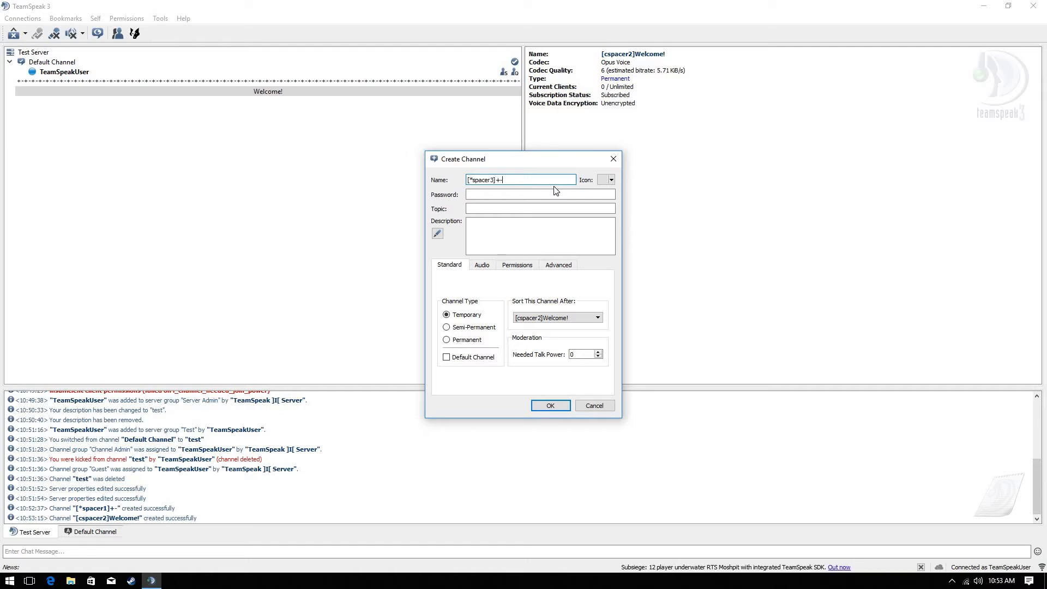
click(463, 340)
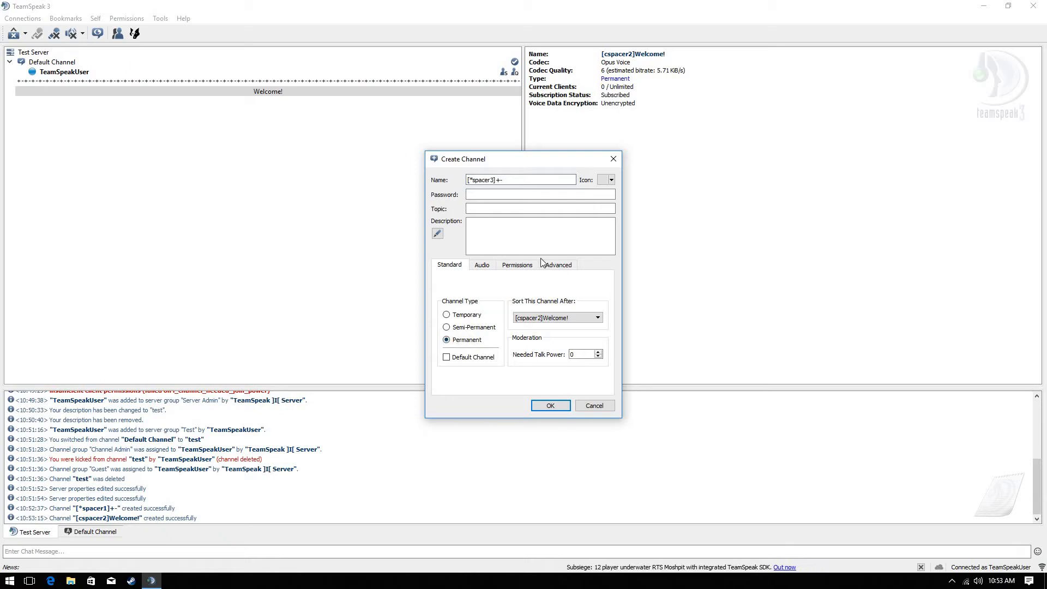
click(520, 264)
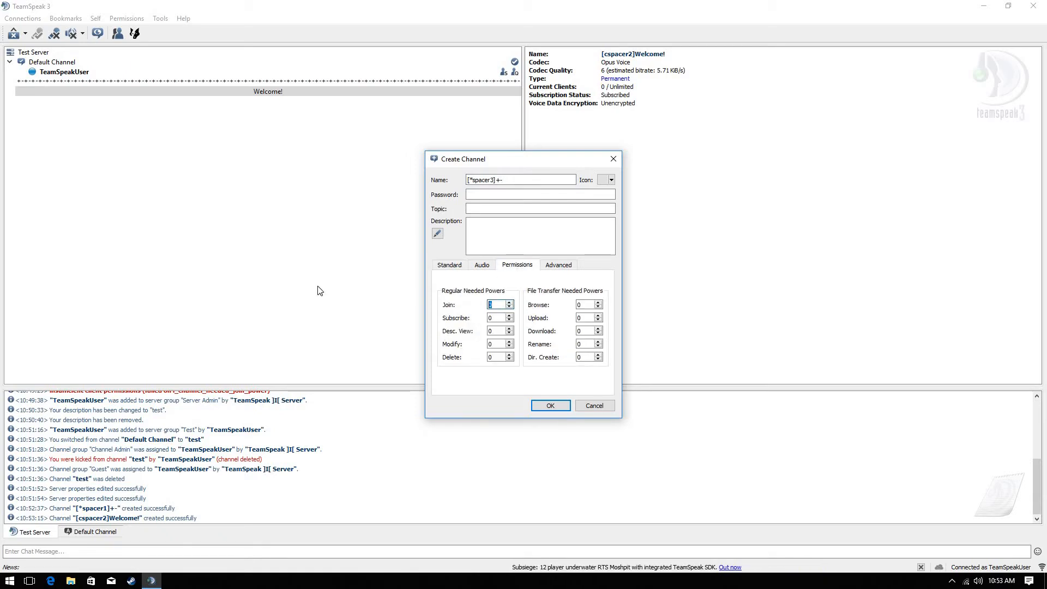
text(999)
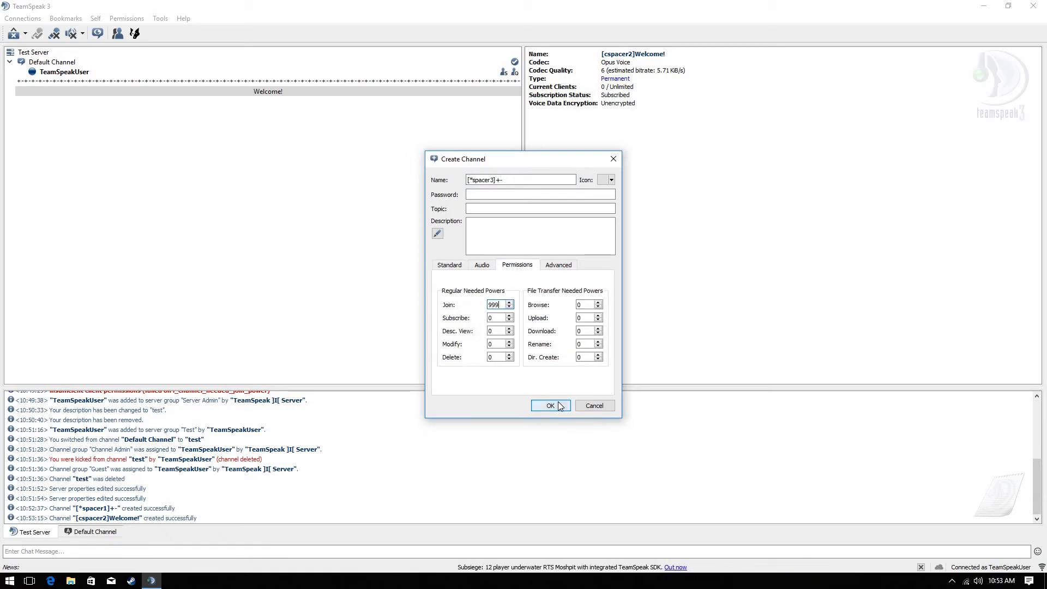
click(558, 407)
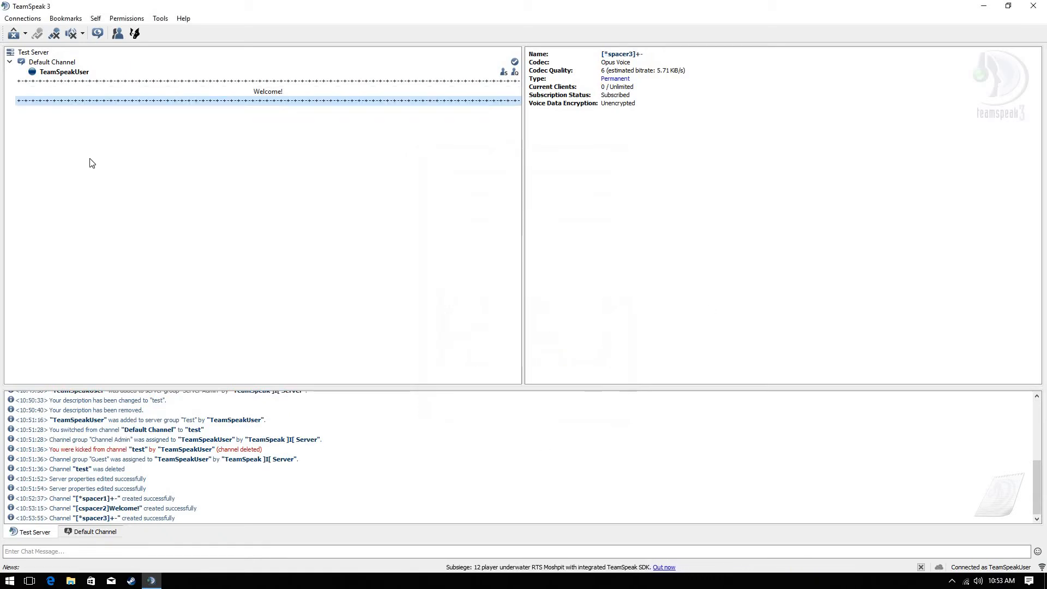
click(259, 73)
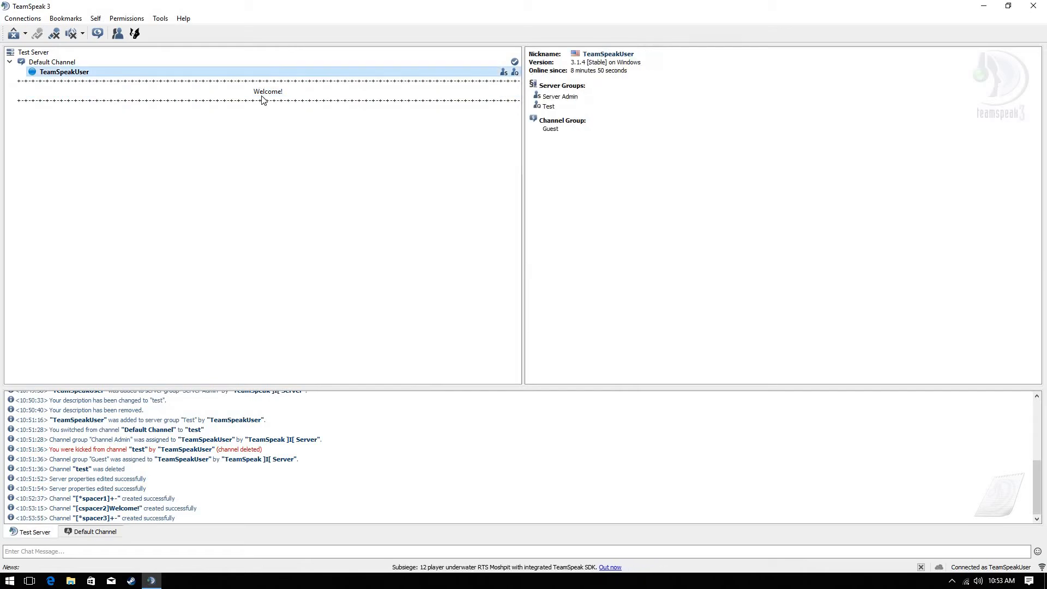
Name a new channel 'Afk Lobby', make it permanent with needed talk power 889789, and create it
right_click(287, 143)
click(306, 144)
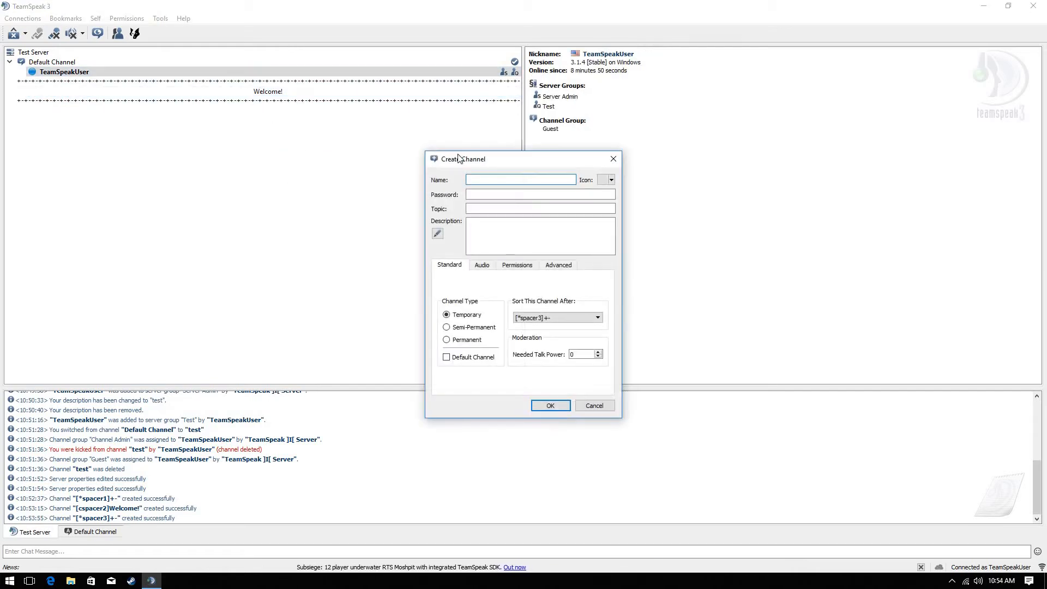
text(A)
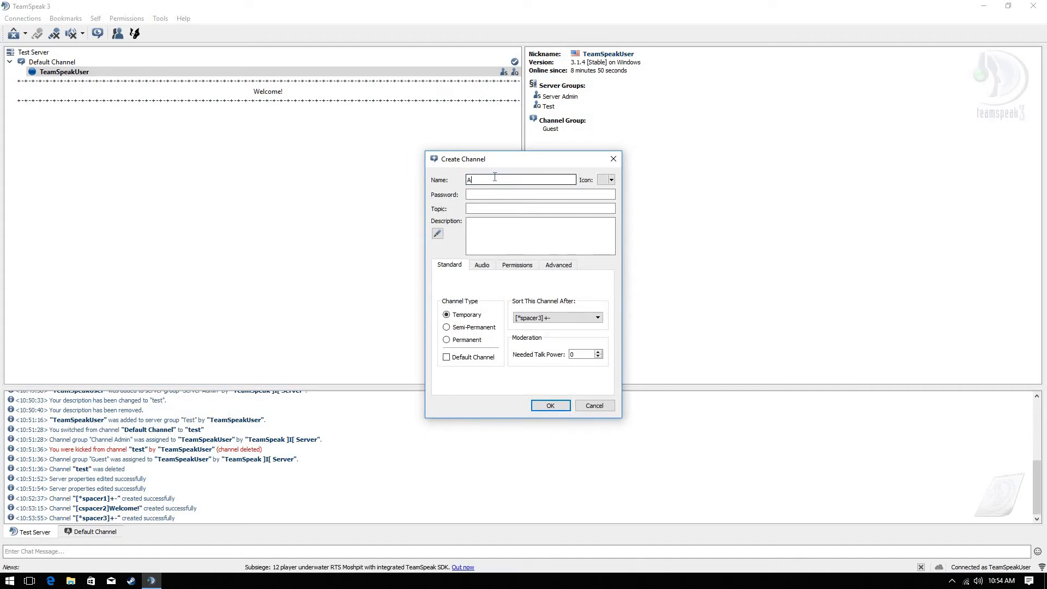
text(dk)
key(BackSpace)
key(BackSpace)
text(fk )
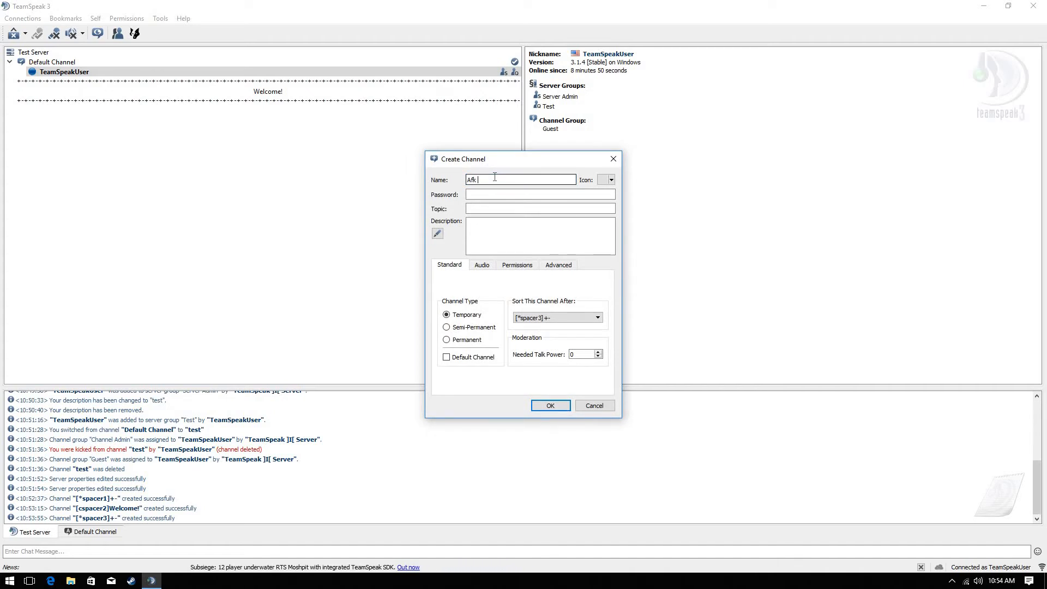
text(Lobby)
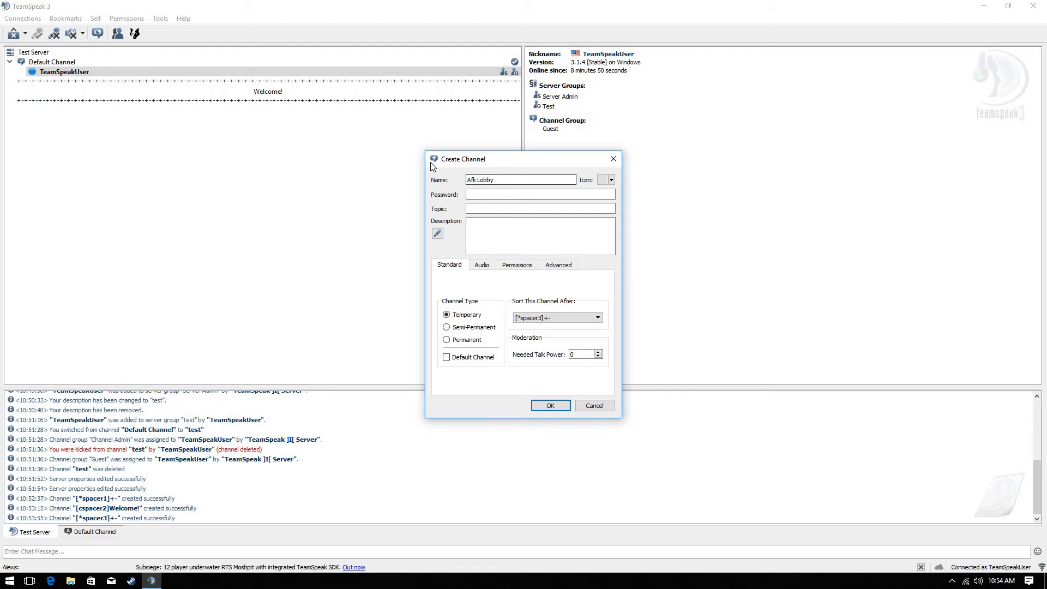
click(526, 197)
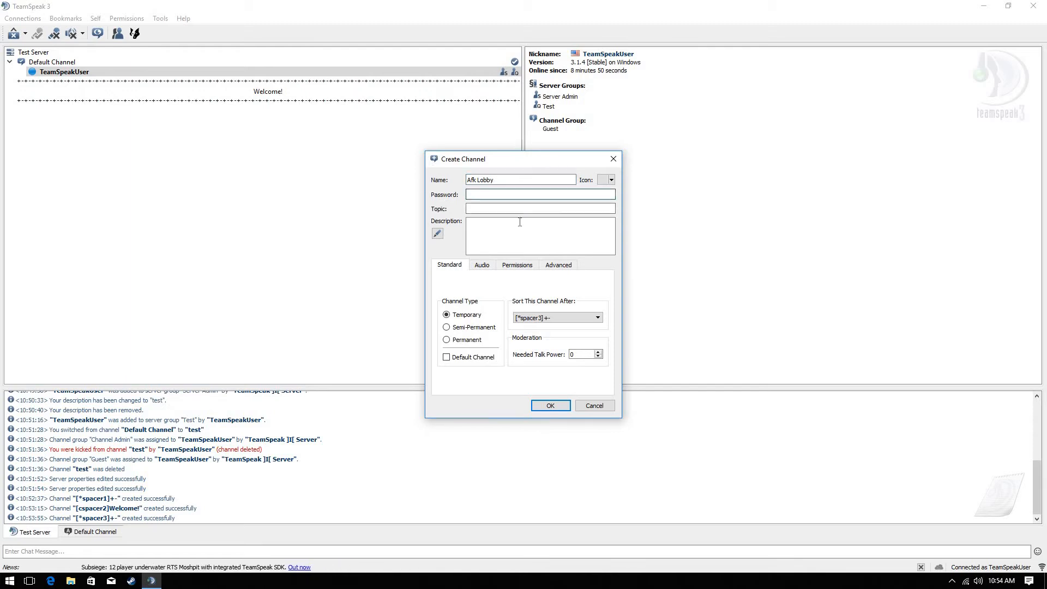
click(472, 340)
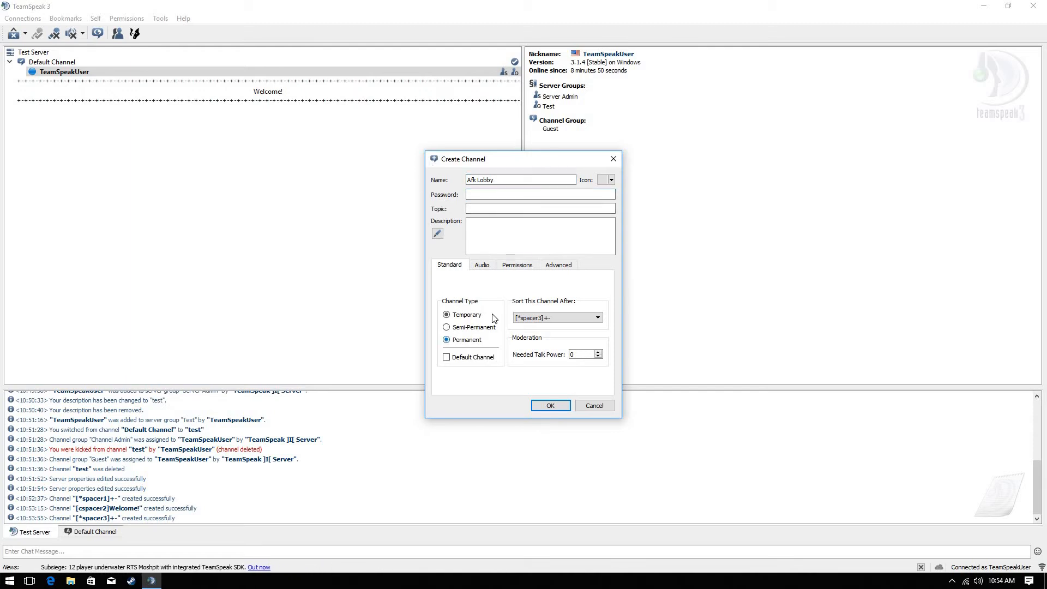
click(512, 265)
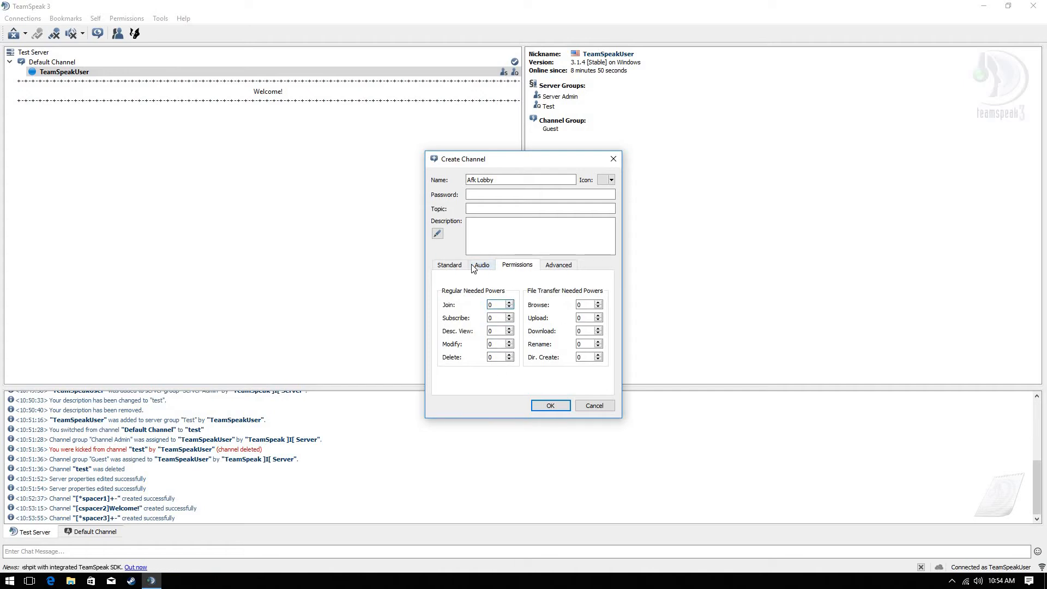
click(449, 265)
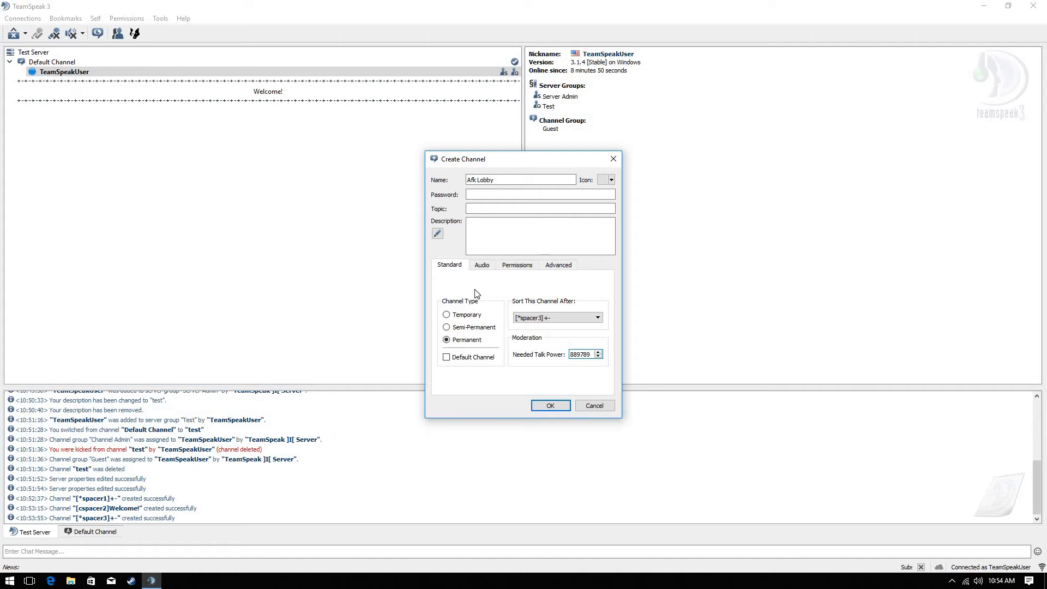
click(556, 408)
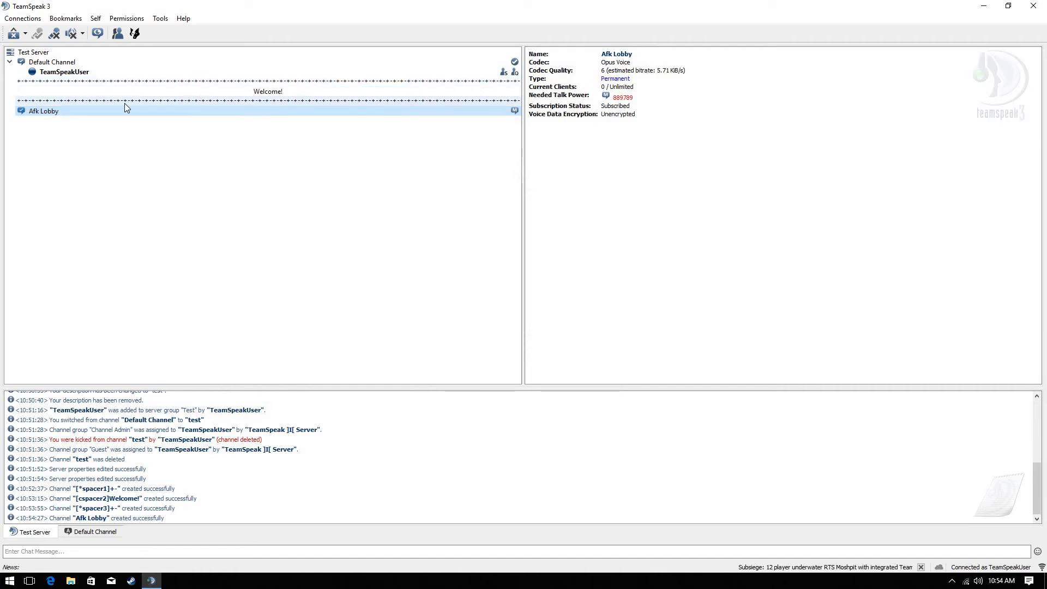
Join Afk Lobby, acknowledge the moderated-channel notice, and grant yourself talk power
double_click(67, 110)
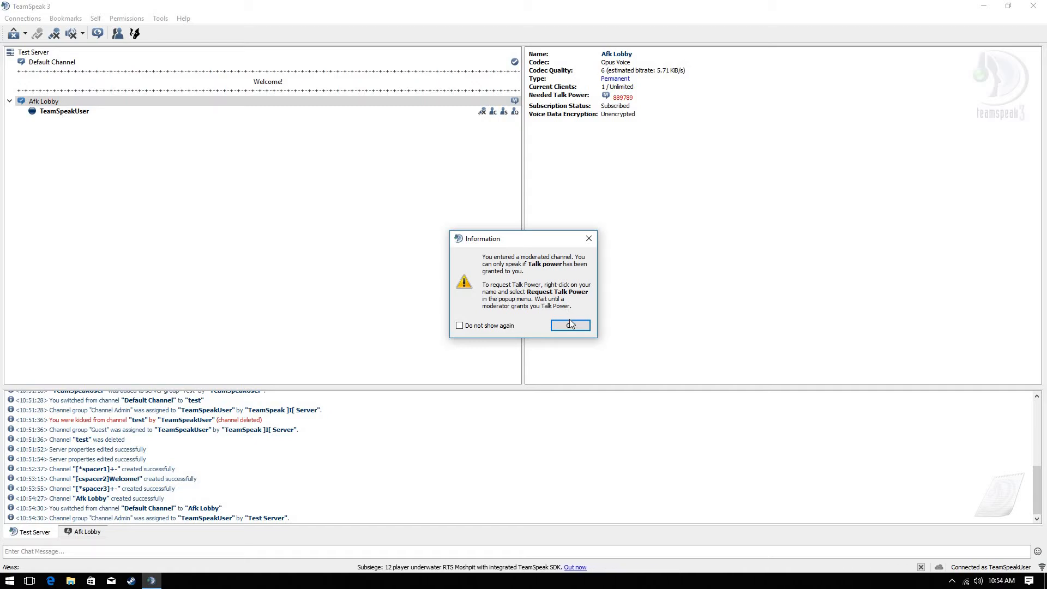
click(570, 325)
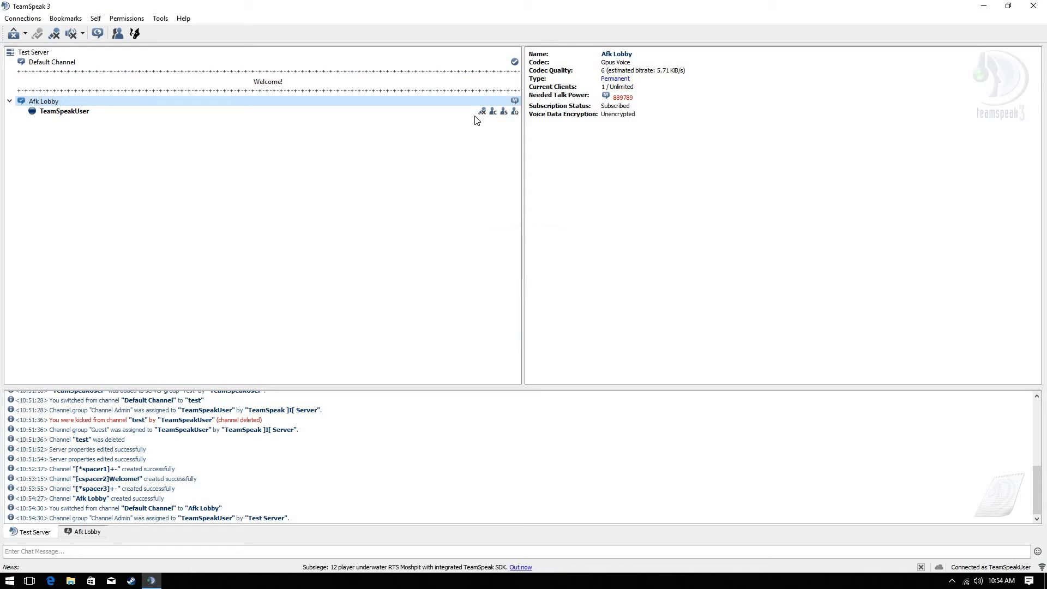
right_click(478, 115)
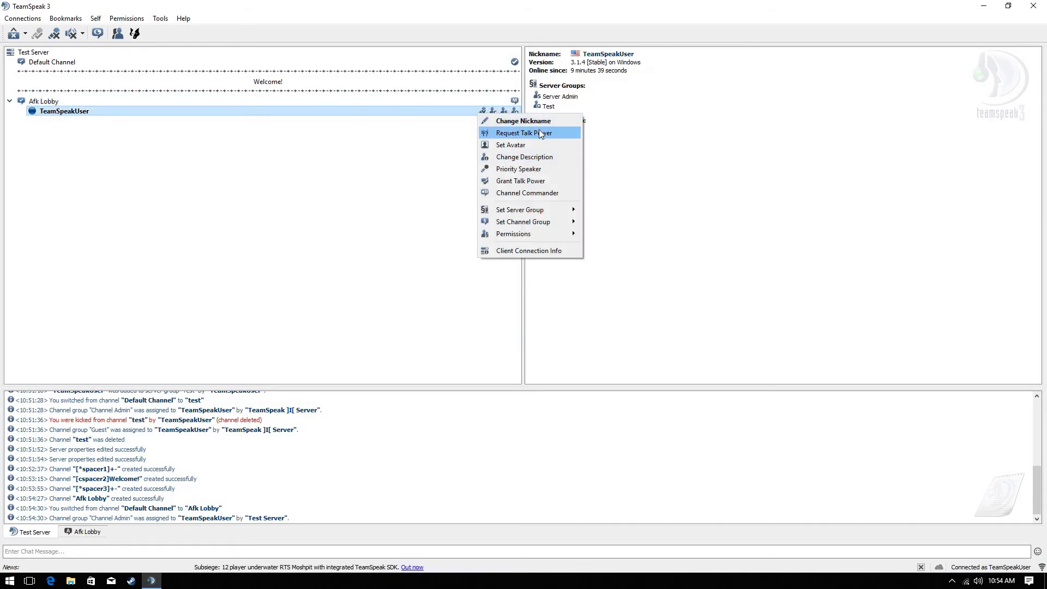
click(526, 181)
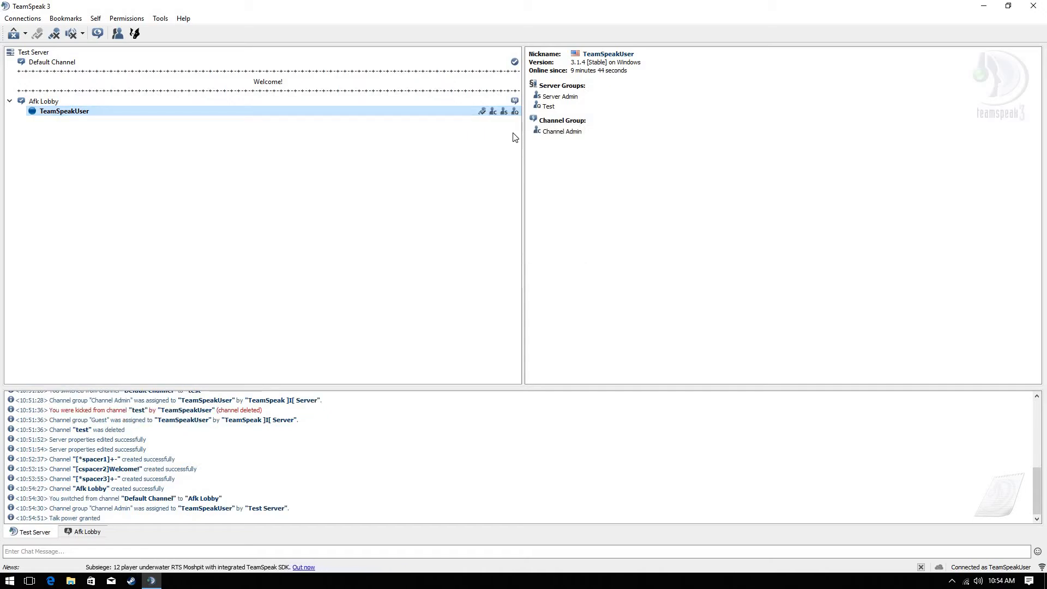
Revoke your talk power, then request talk power and cancel the request
right_click(385, 109)
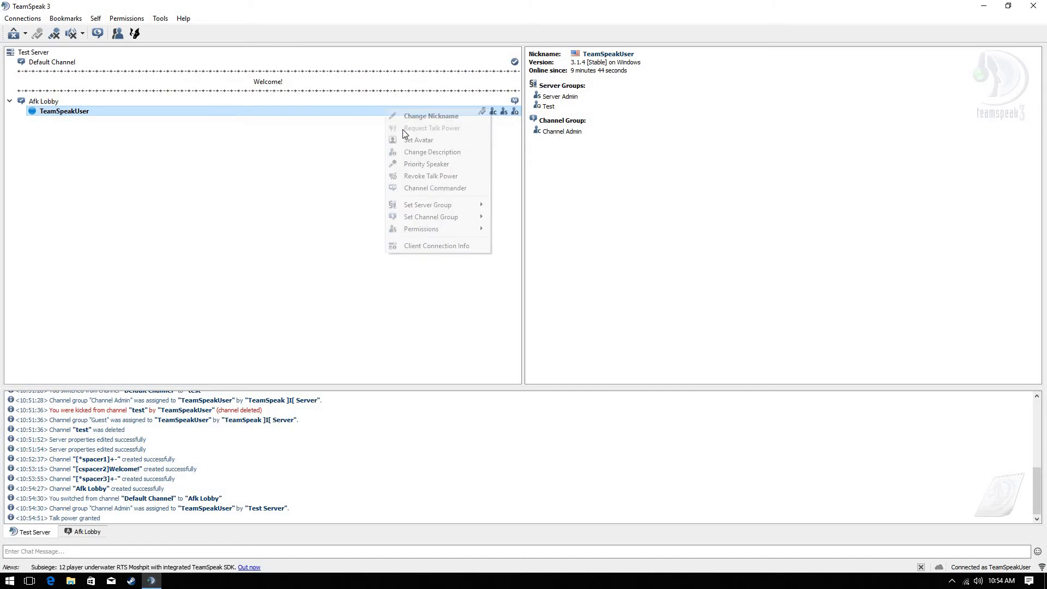
click(436, 176)
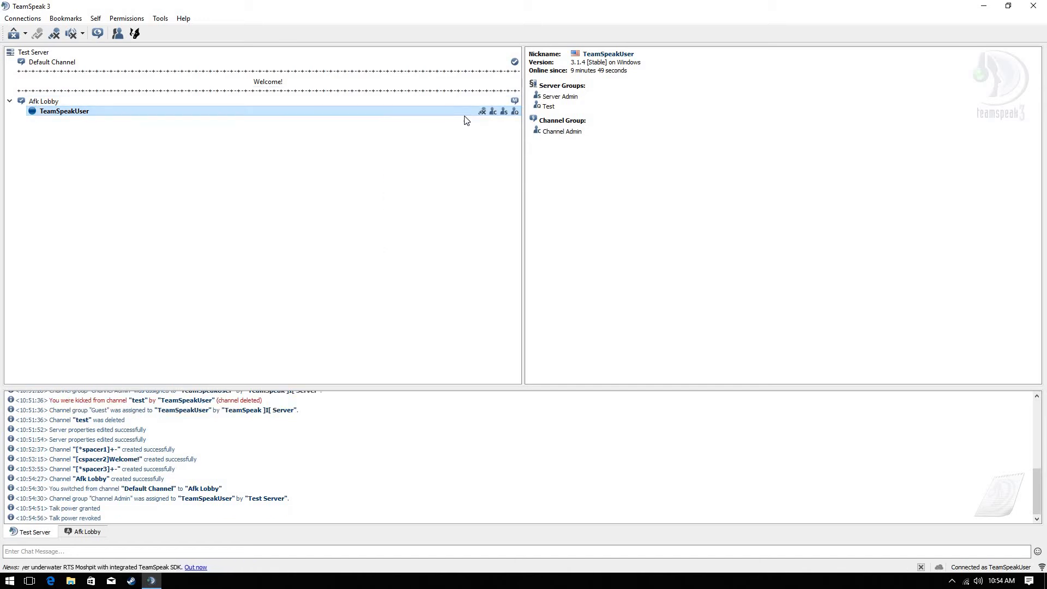
right_click(449, 111)
click(497, 131)
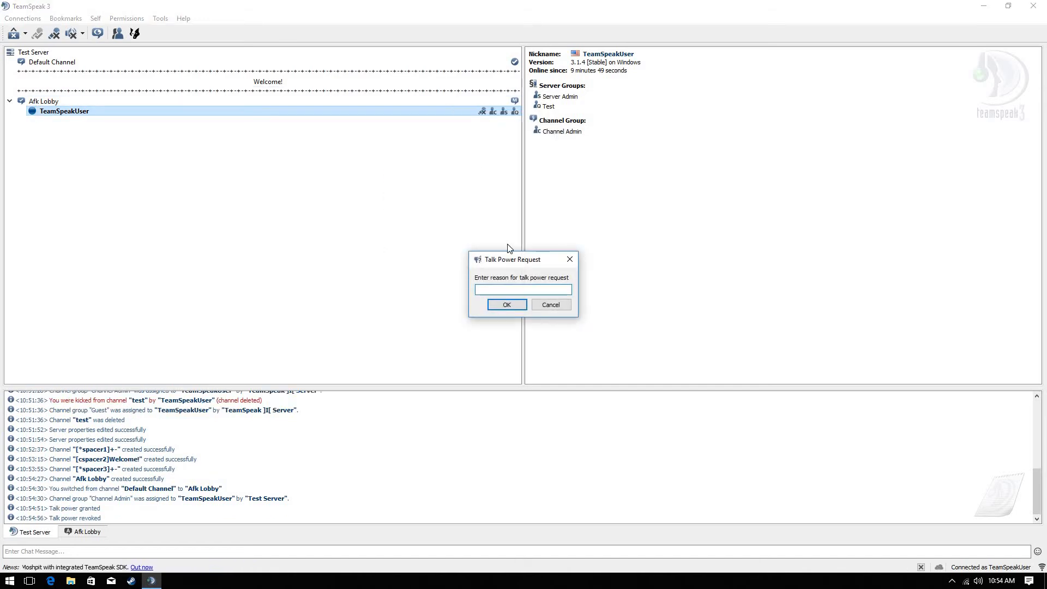
click(506, 306)
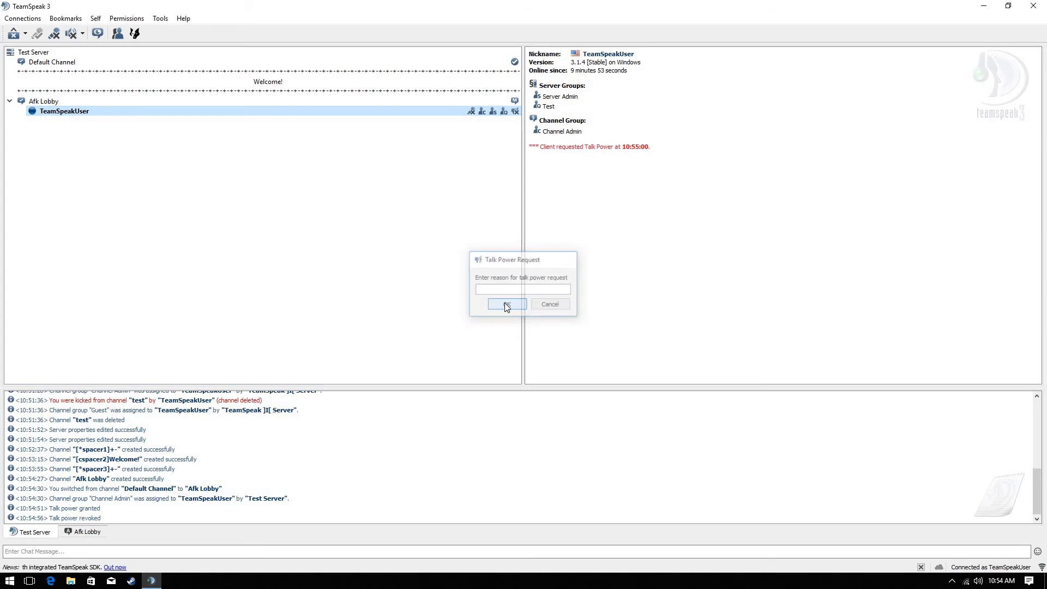
right_click(508, 113)
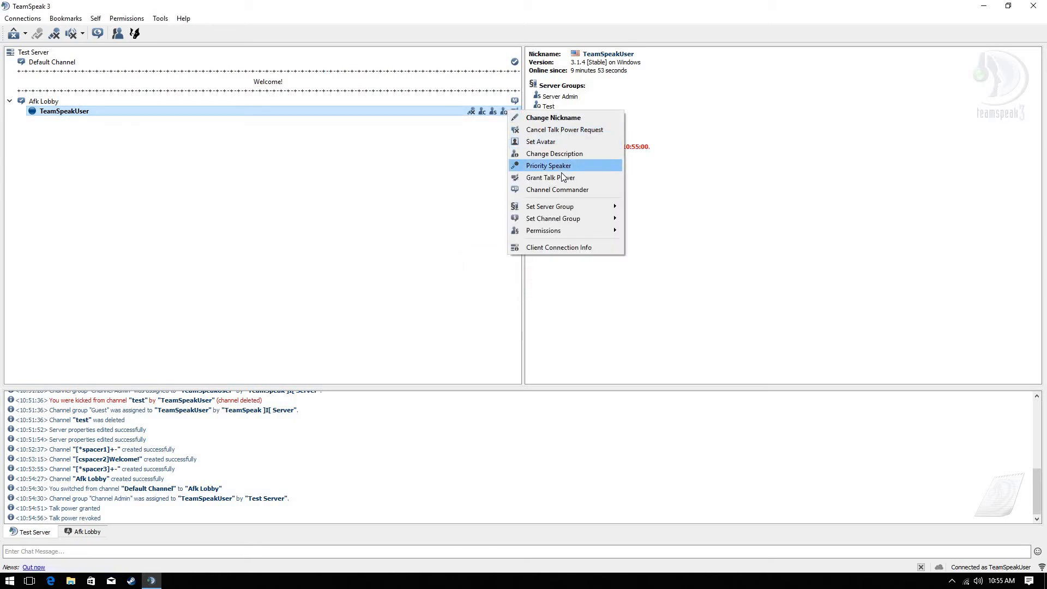
click(569, 127)
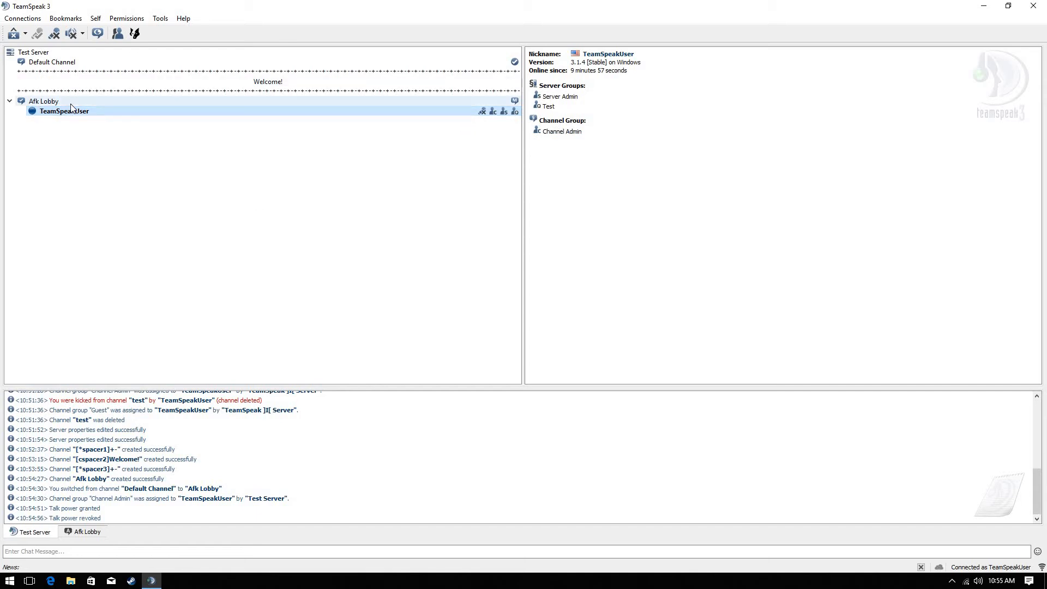
Set a global away message 'DND' and save it as the preset 'away'
click(25, 34)
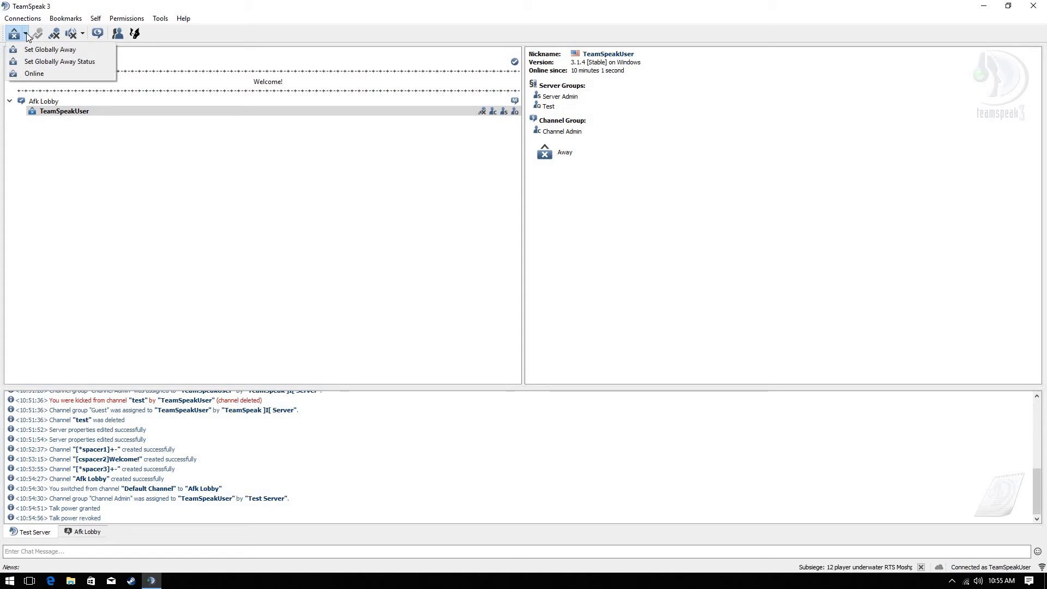
click(46, 62)
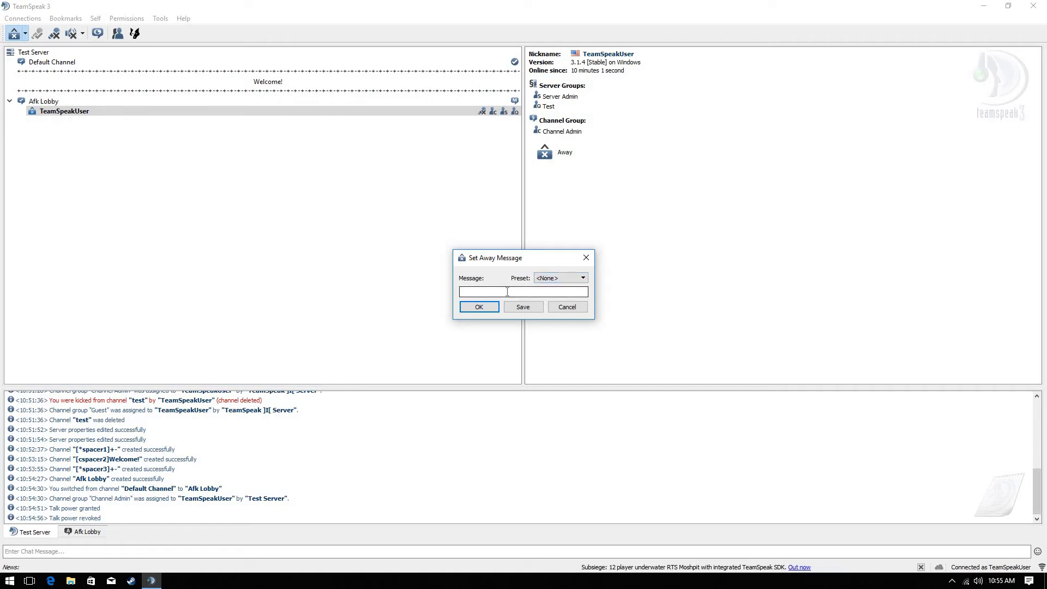
text(DND)
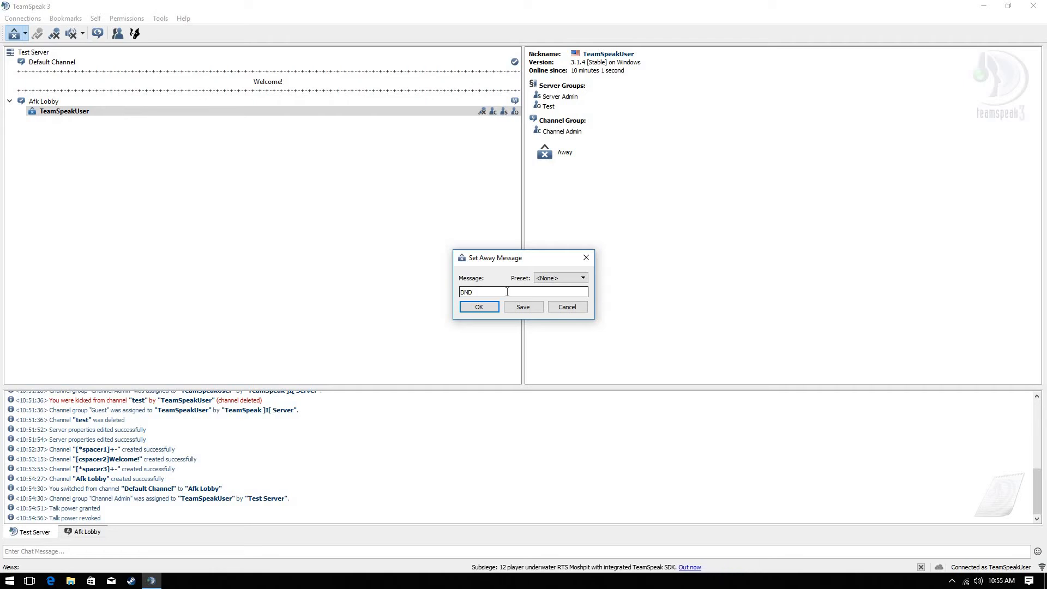
click(518, 308)
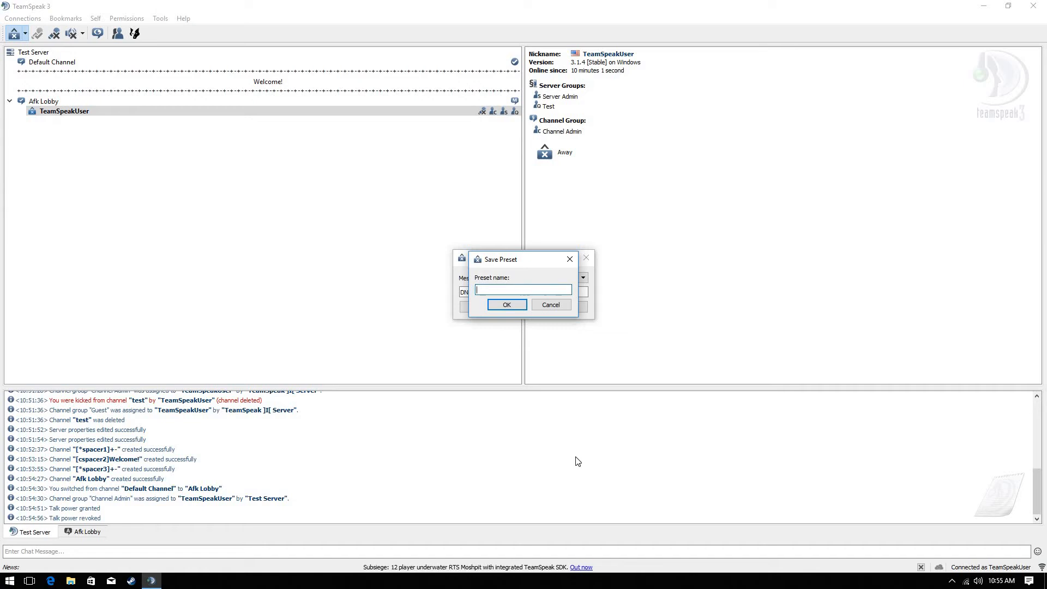
text(away)
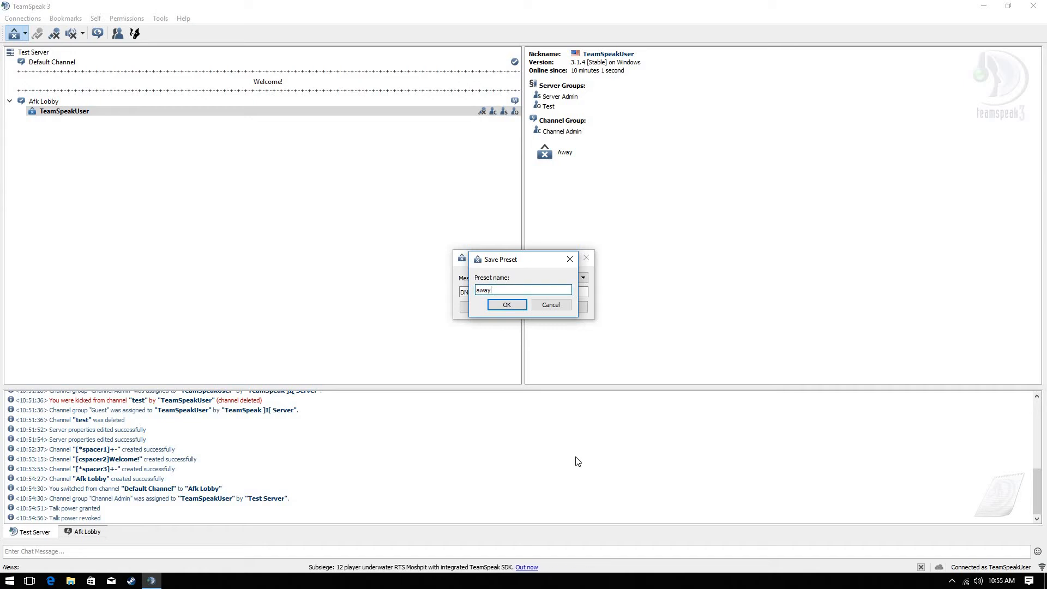
click(512, 307)
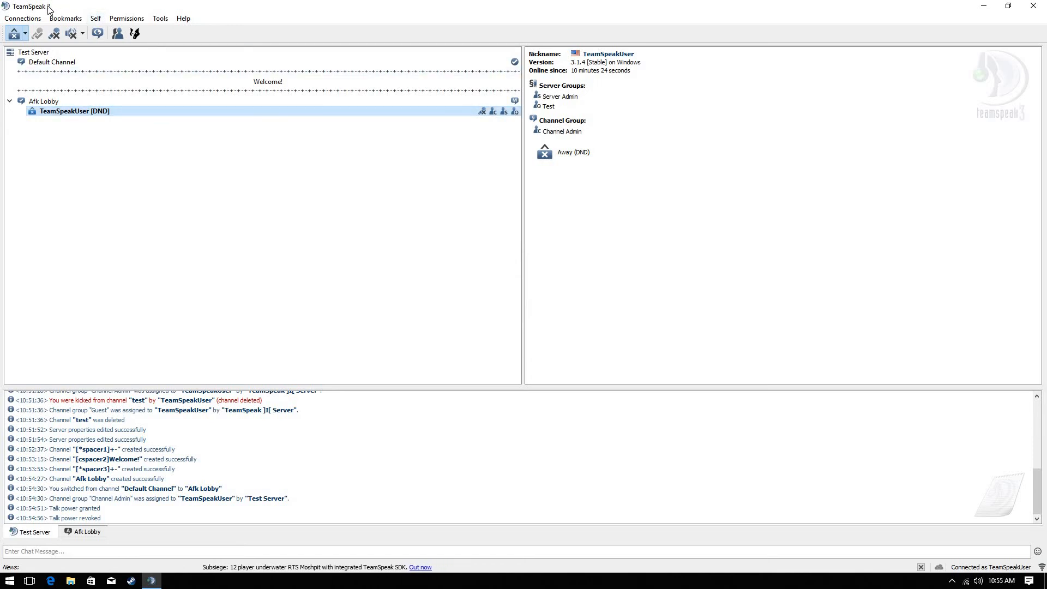
Return to online, apply the 'away' preset, then clear the away status
click(25, 34)
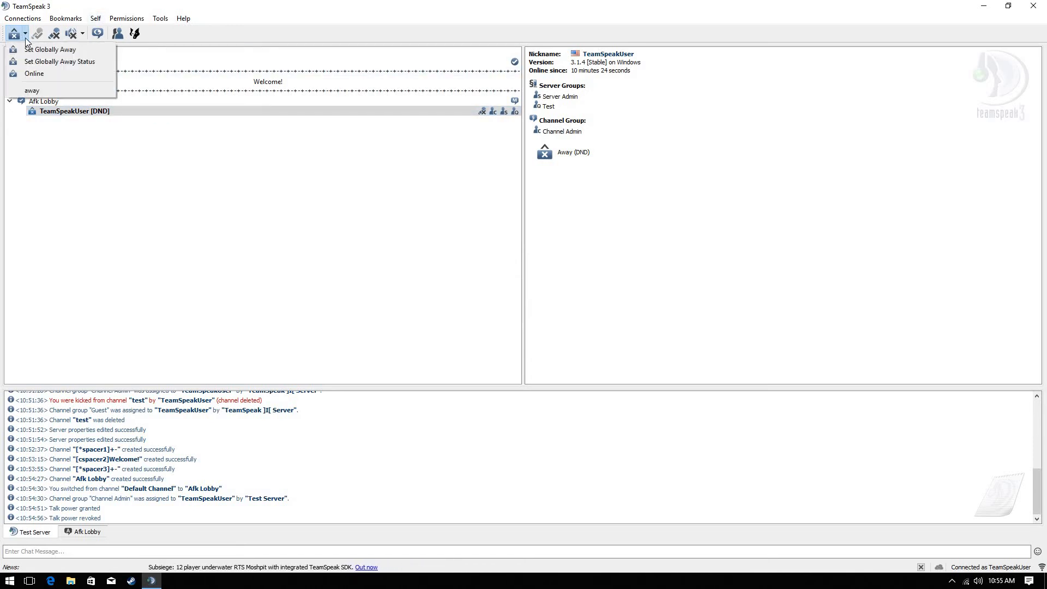
click(43, 74)
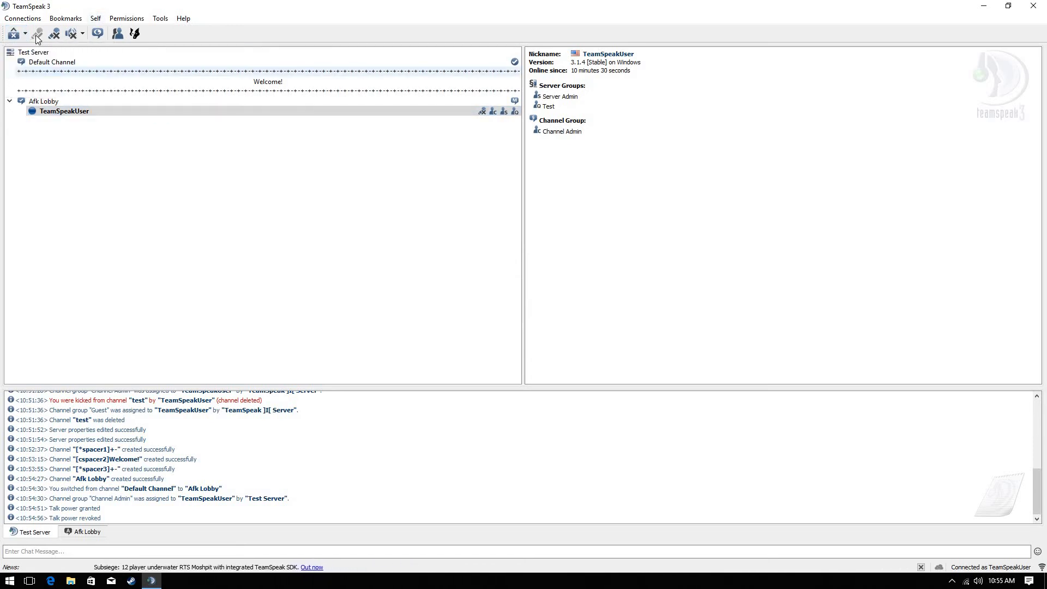
click(25, 33)
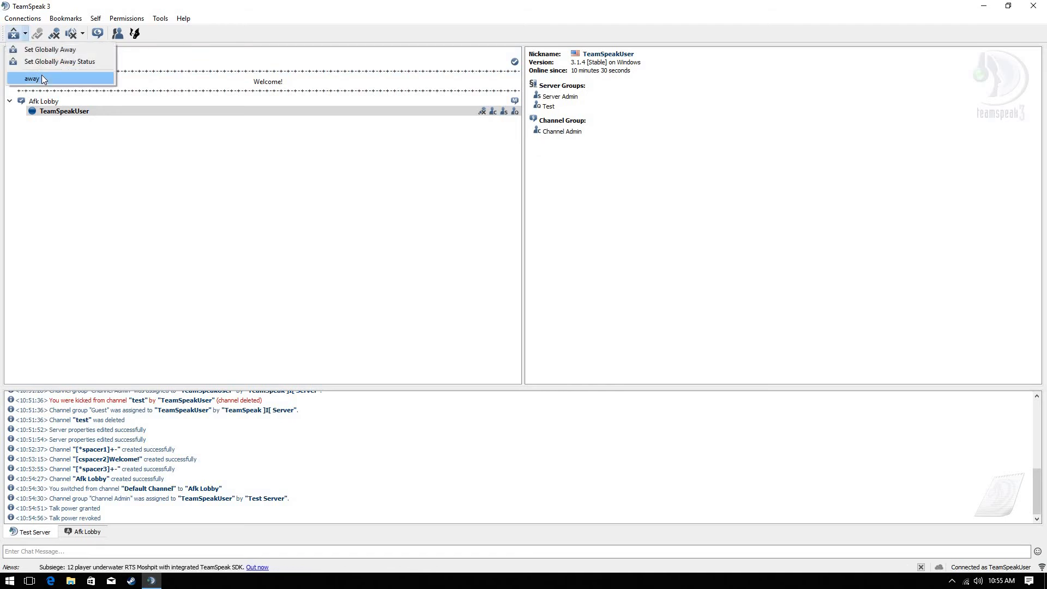
click(41, 75)
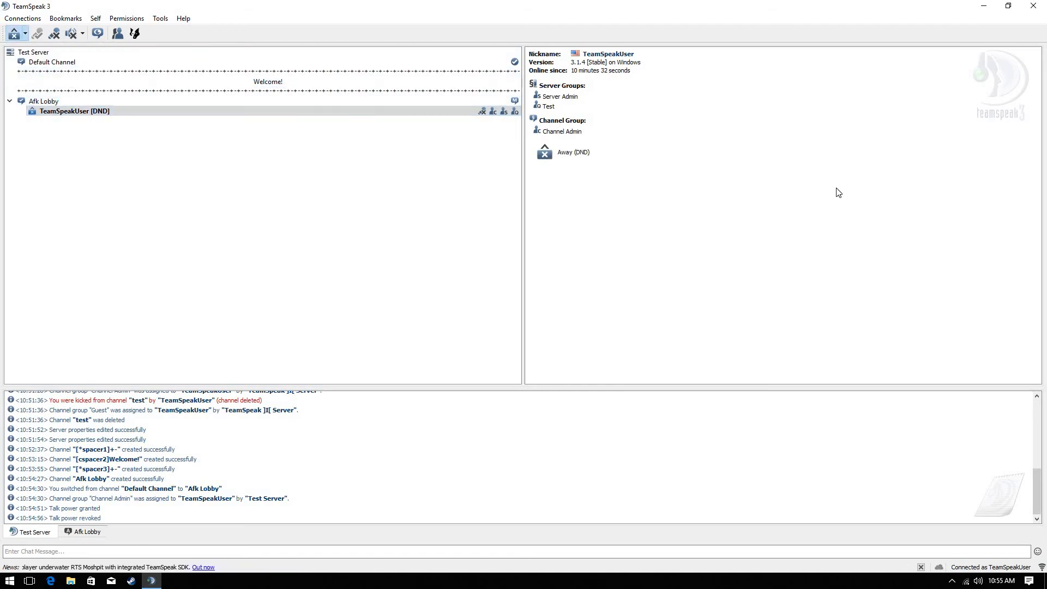
click(13, 34)
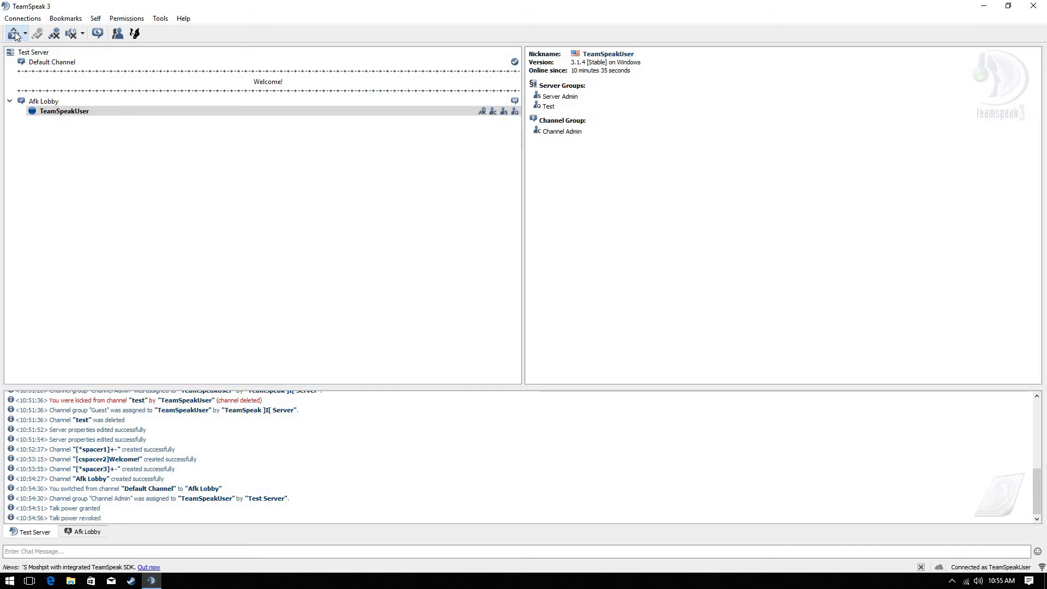
Toggle speaker and microphone mute with the button and Ctrl+Shift+M / Ctrl+M, ending unmuted
click(72, 34)
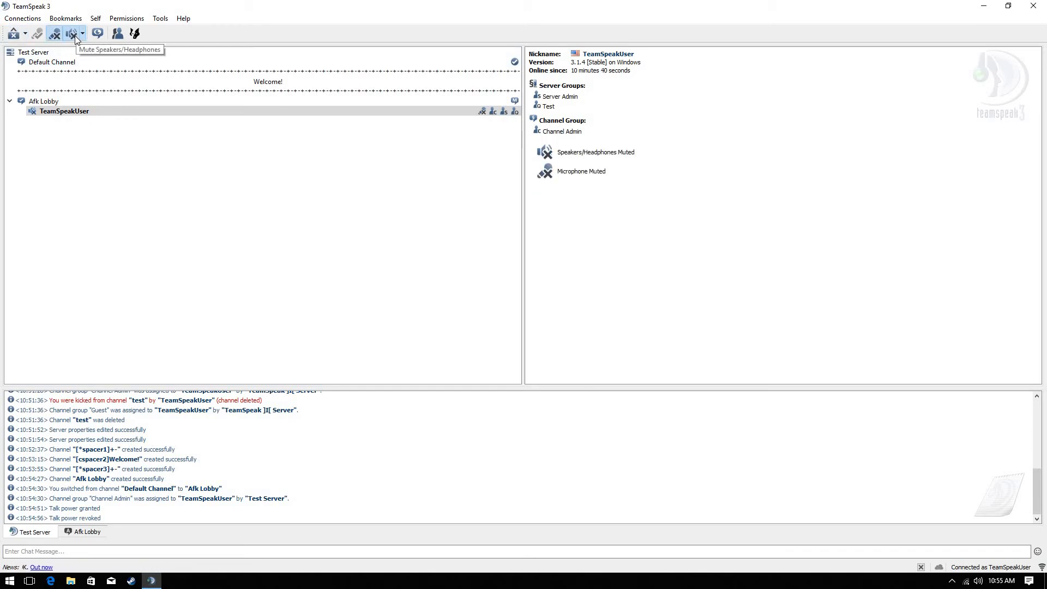
click(74, 36)
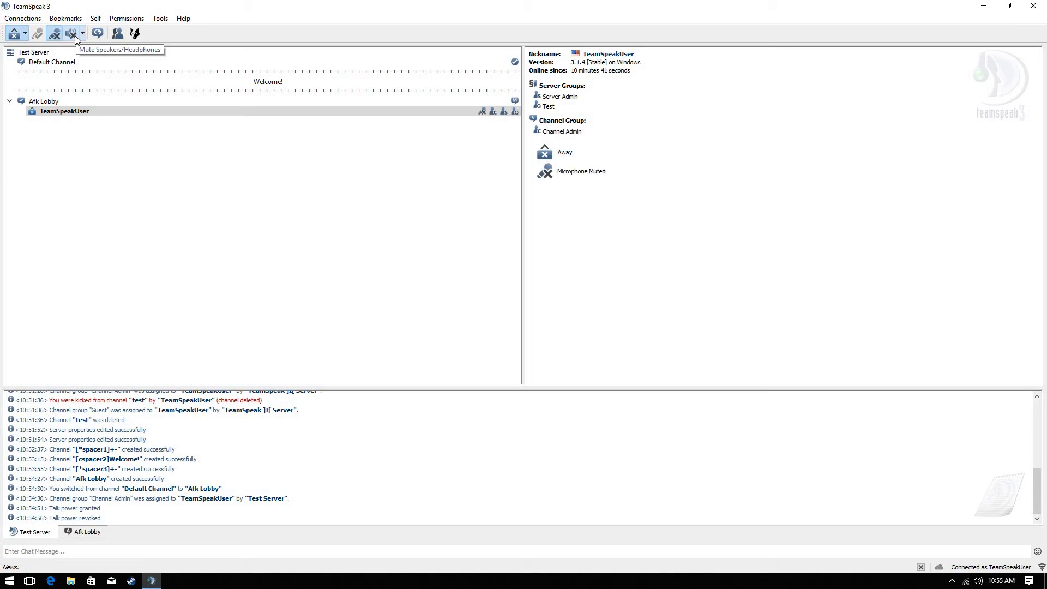
key(ctrl+shift+m)
key(ctrl+shift+a)
key(ctrl+shift+m)
key(ctrl+m)
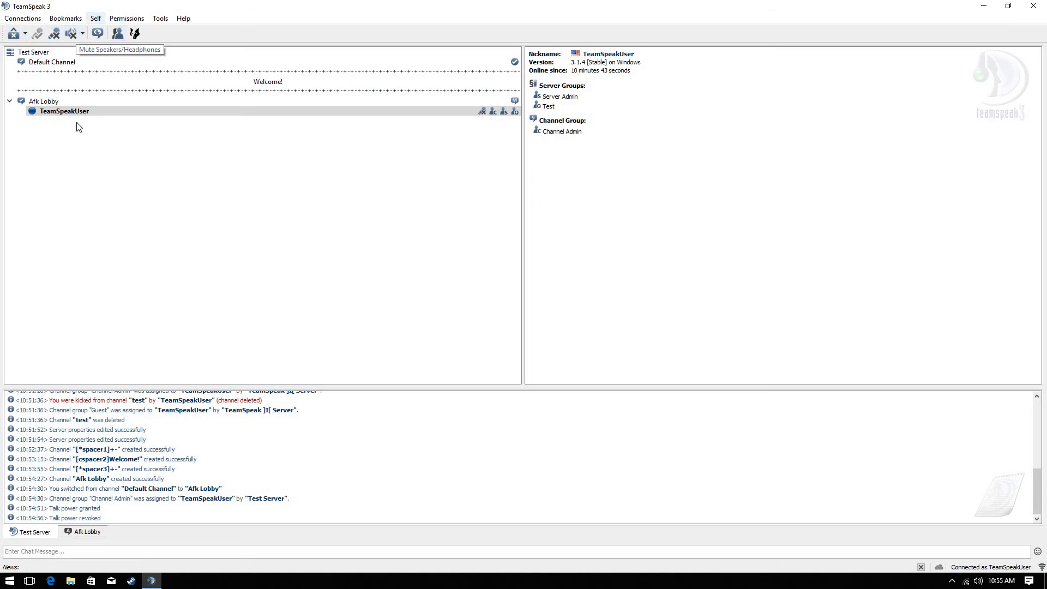
Browse the Tools menu, retest the Ctrl+Shift+M and Ctrl+M mute hotkeys, and reopen Tools
click(126, 19)
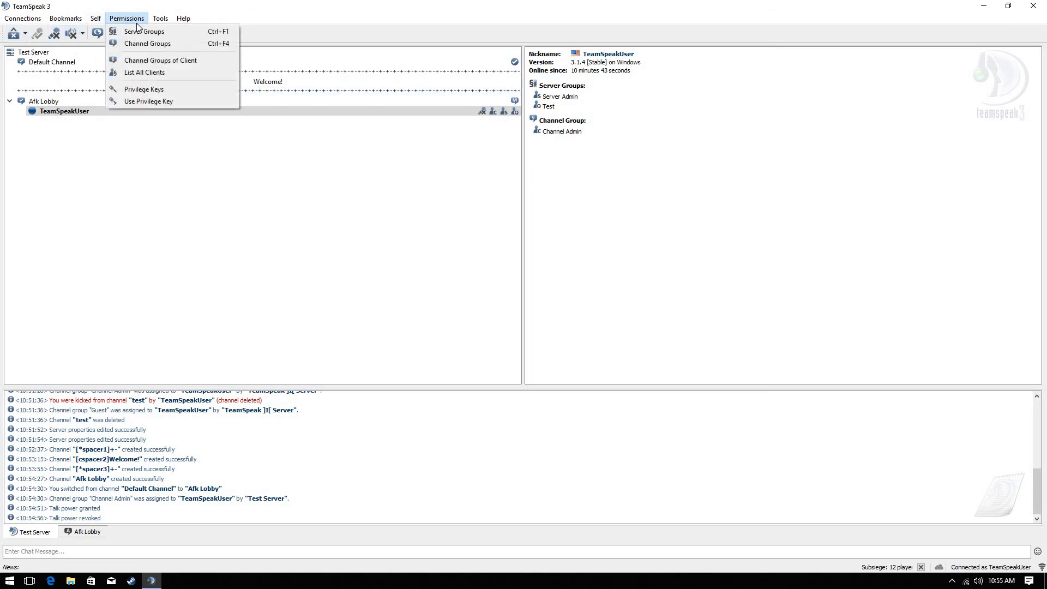
mouse_move(179, 21)
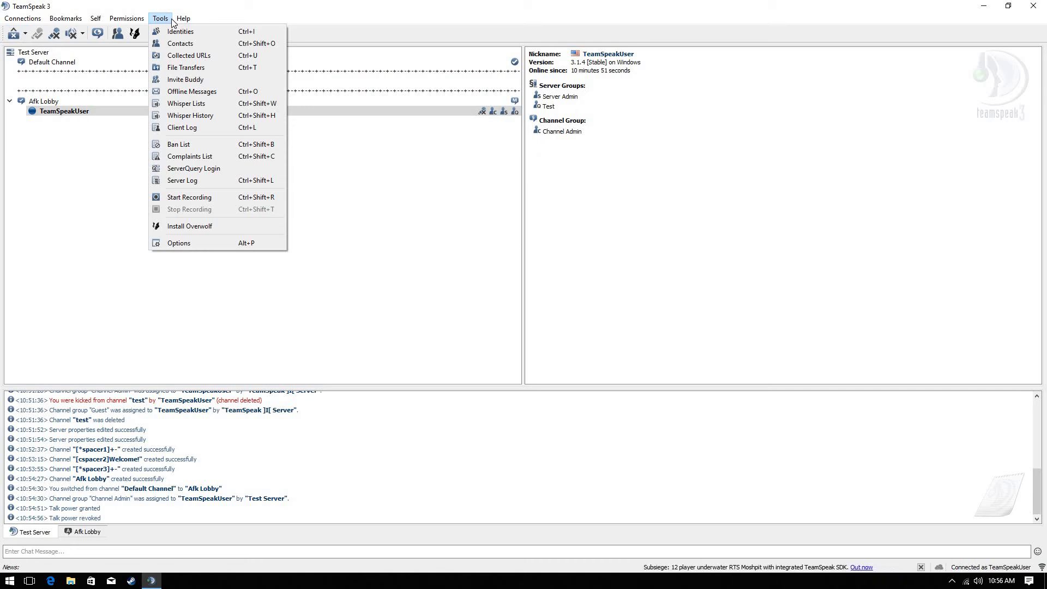
key(ctrl+shift+m)
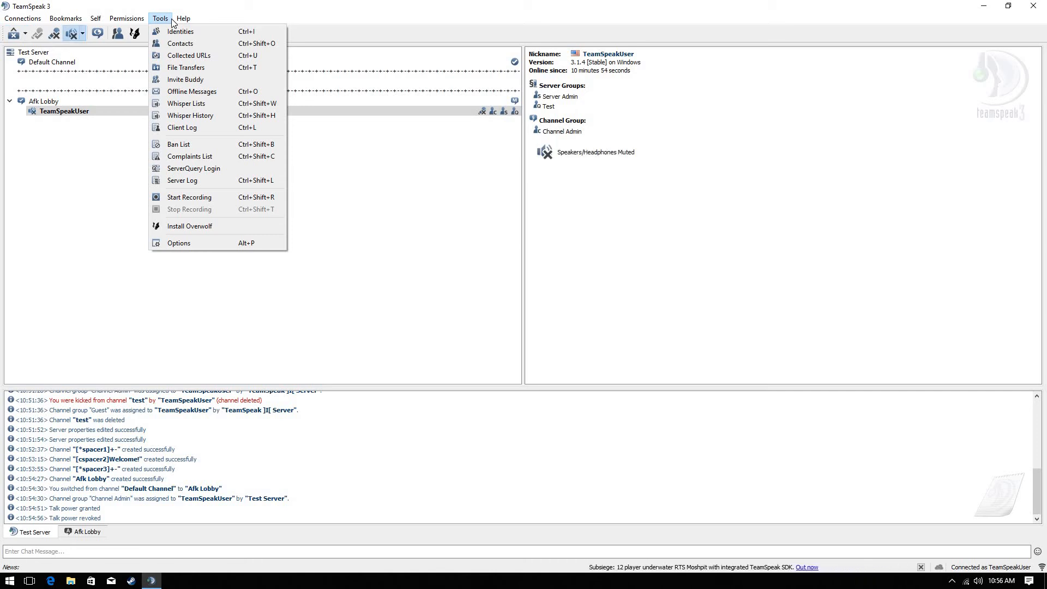
key(ctrl+shift+m)
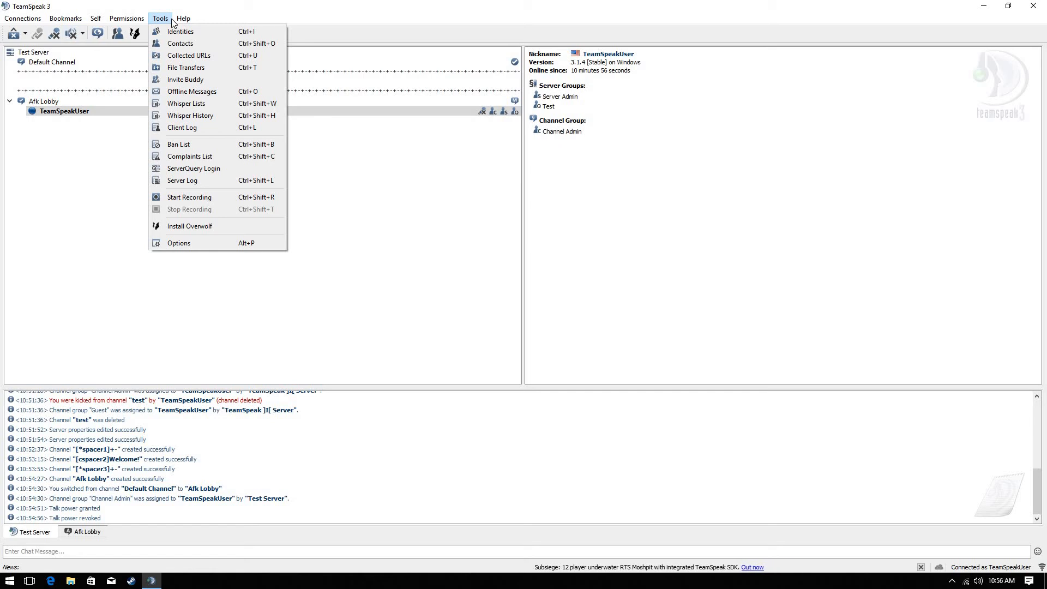
key(ctrl+m)
key(ctrl+m)
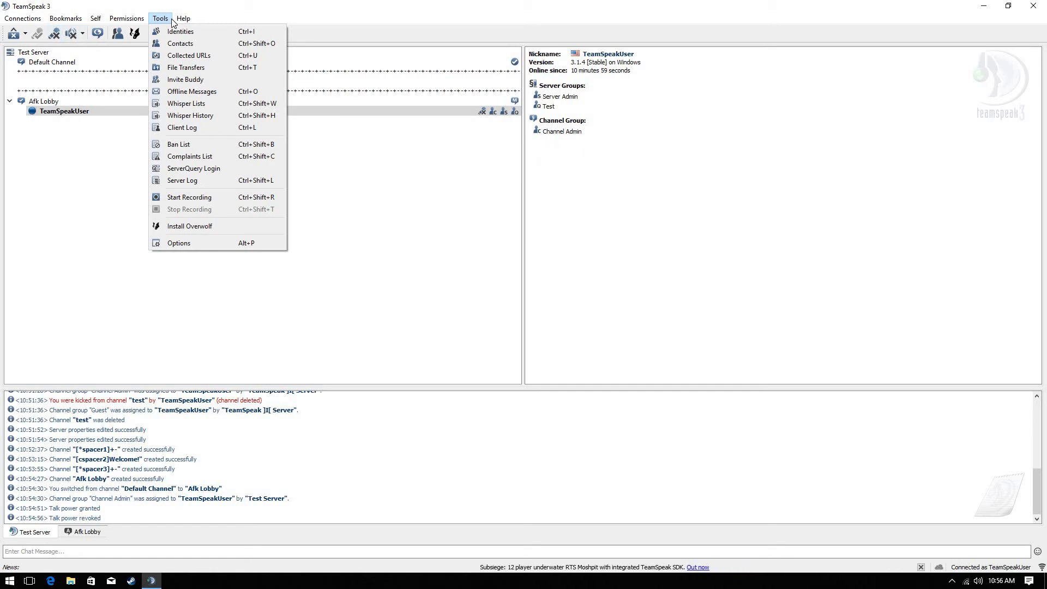
click(171, 22)
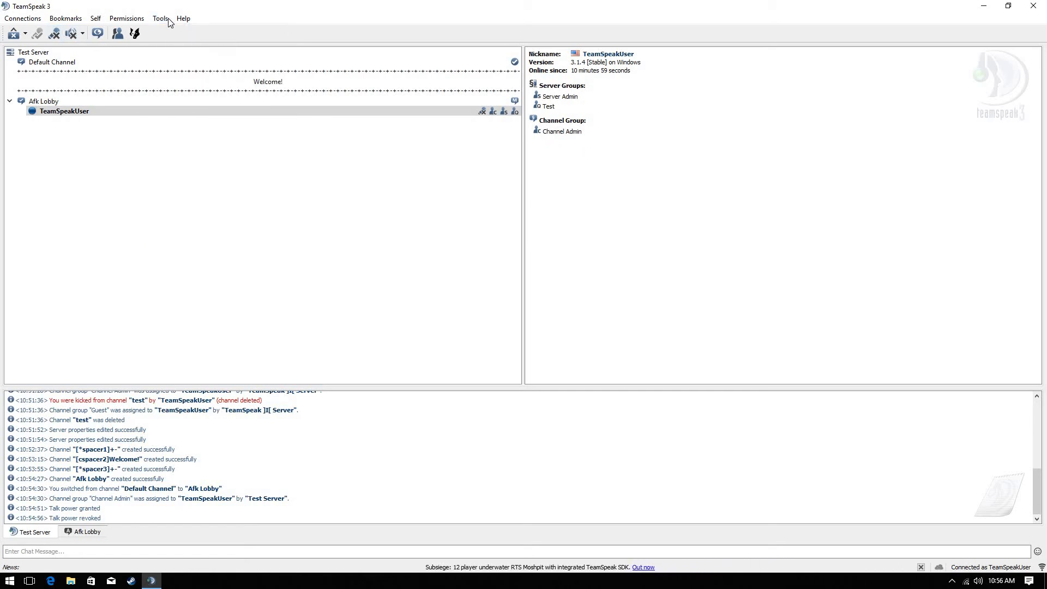
click(166, 19)
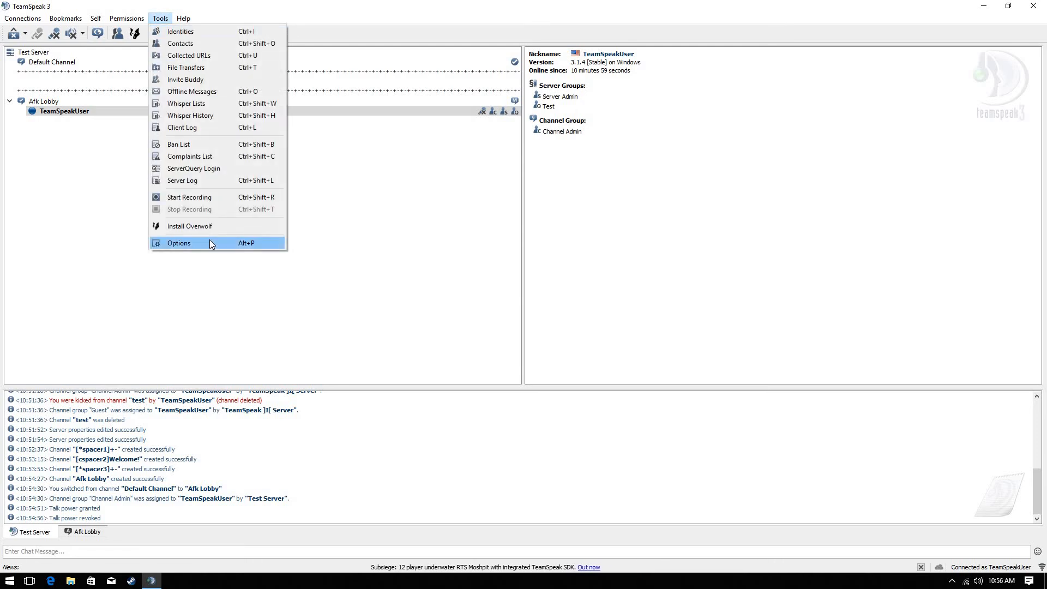
In Options > Hotkeys, try binding Toggle Microphone Mute to Num Lock, then cancel the overlap and dialog
click(210, 244)
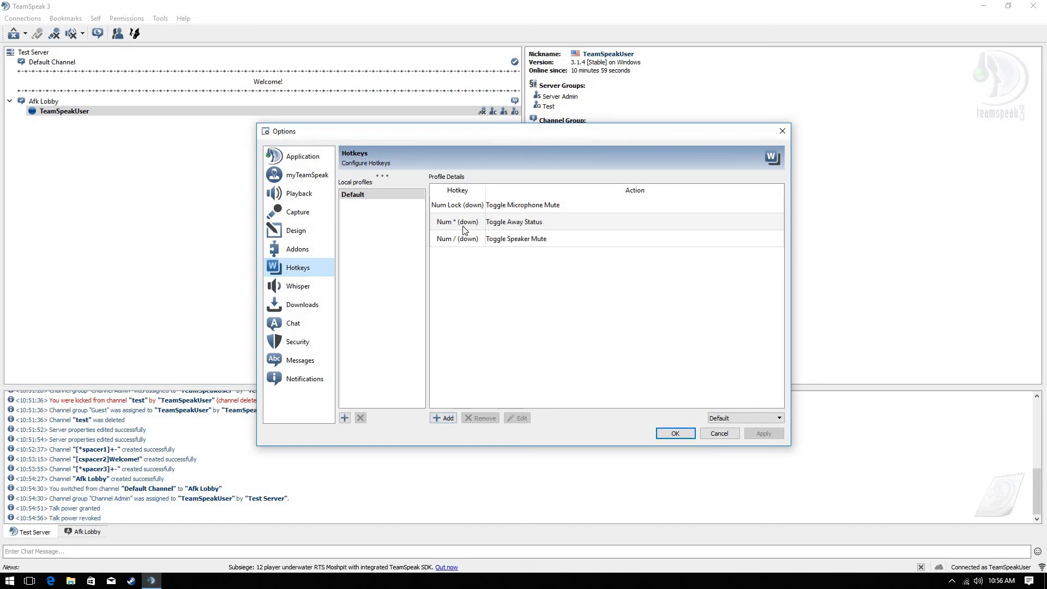
click(448, 417)
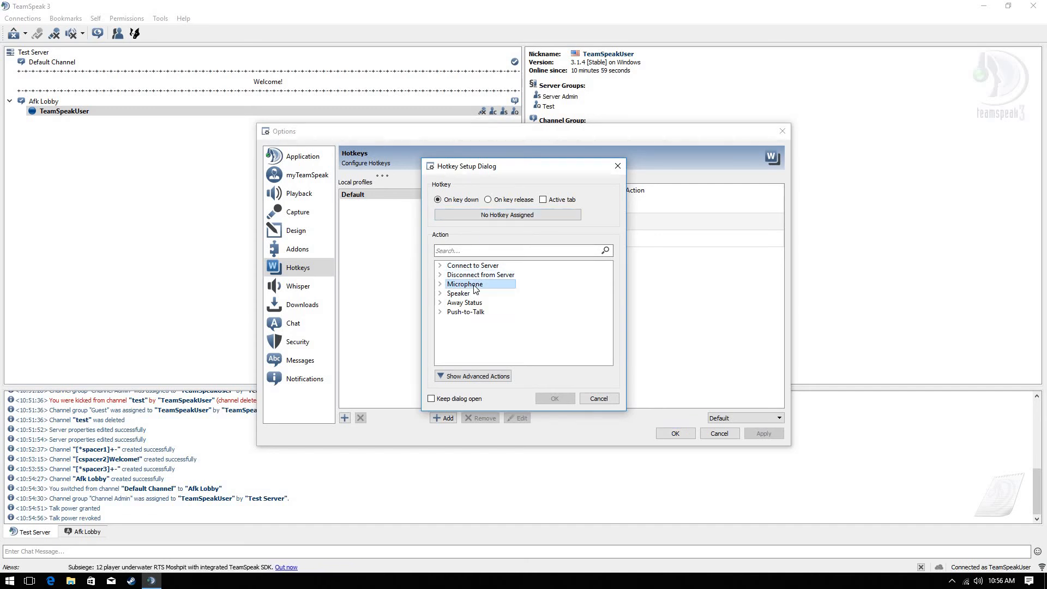
double_click(473, 284)
click(475, 294)
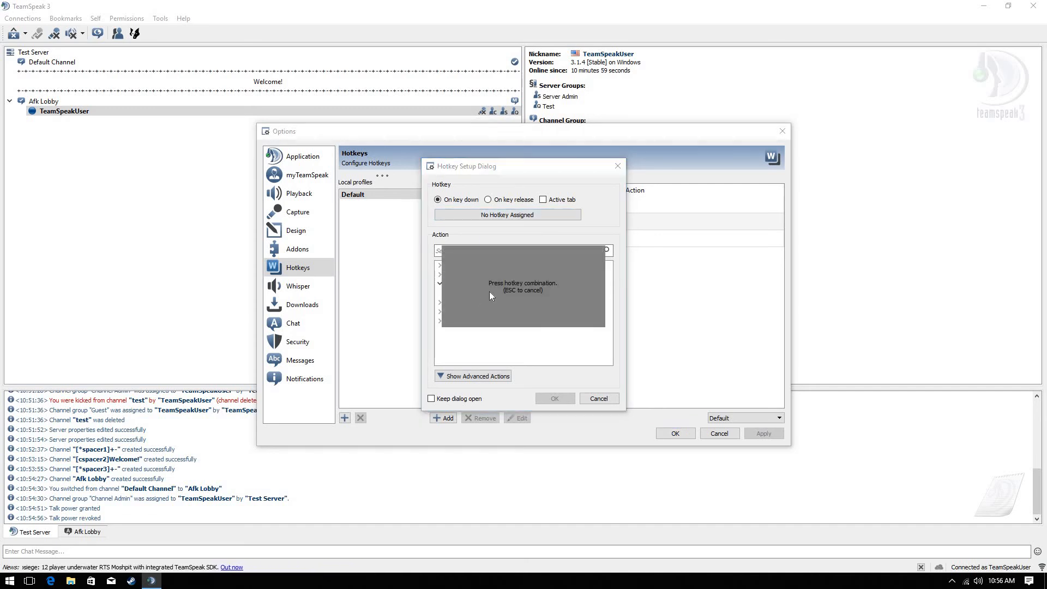
click(538, 347)
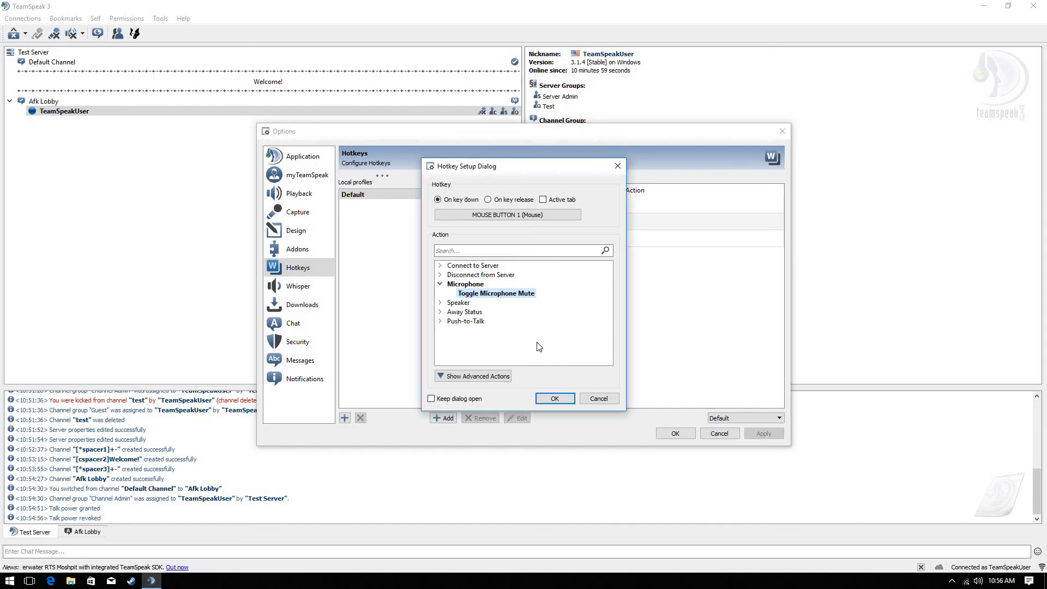
click(513, 294)
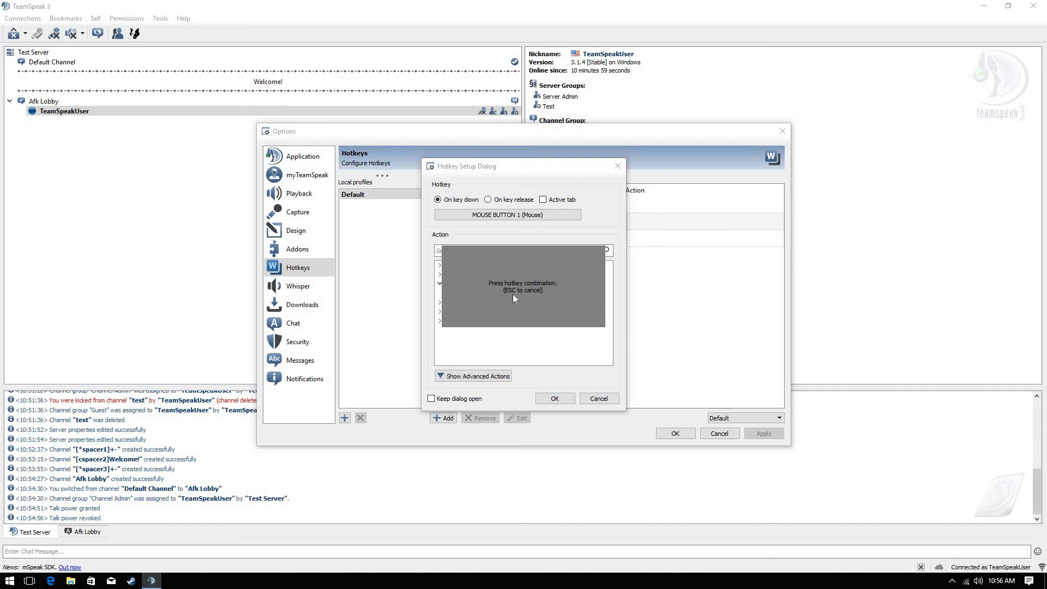
key(Num_Lock)
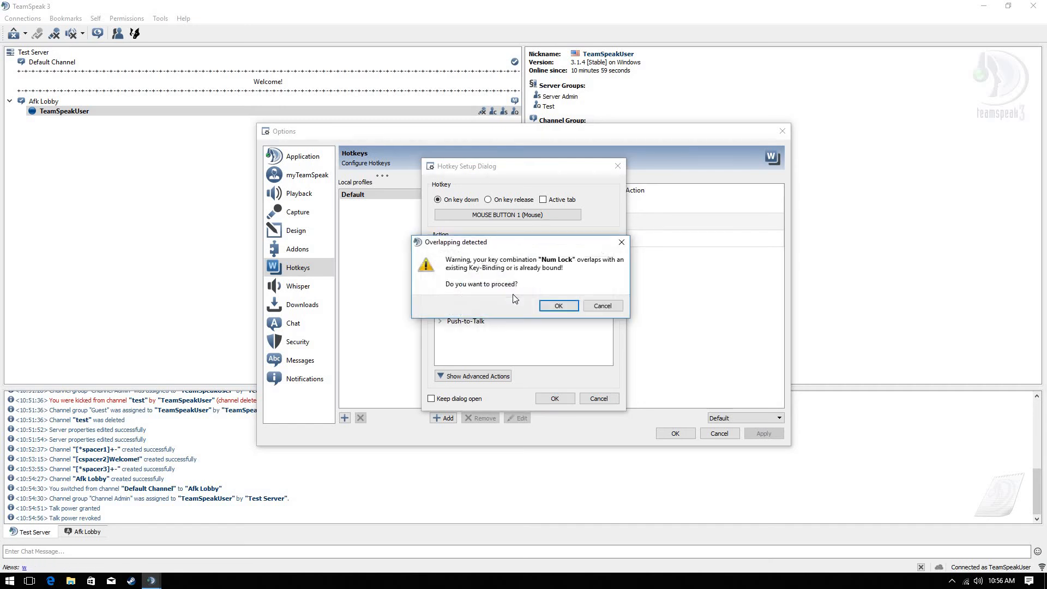
click(617, 309)
click(610, 399)
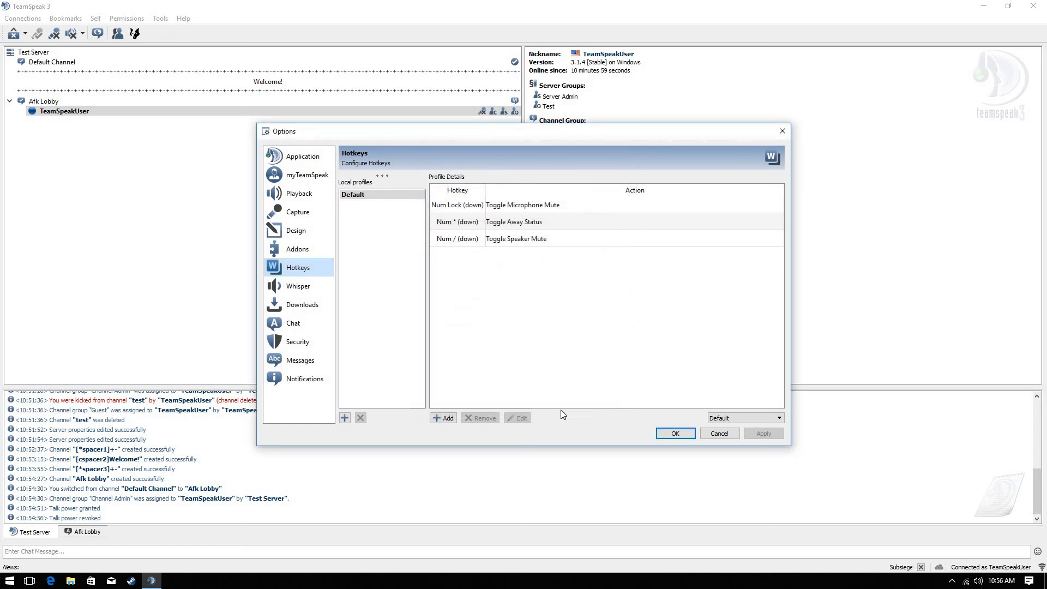
Bind Num - to connect to Murican SandboxRP on the current tab and save the options
click(443, 419)
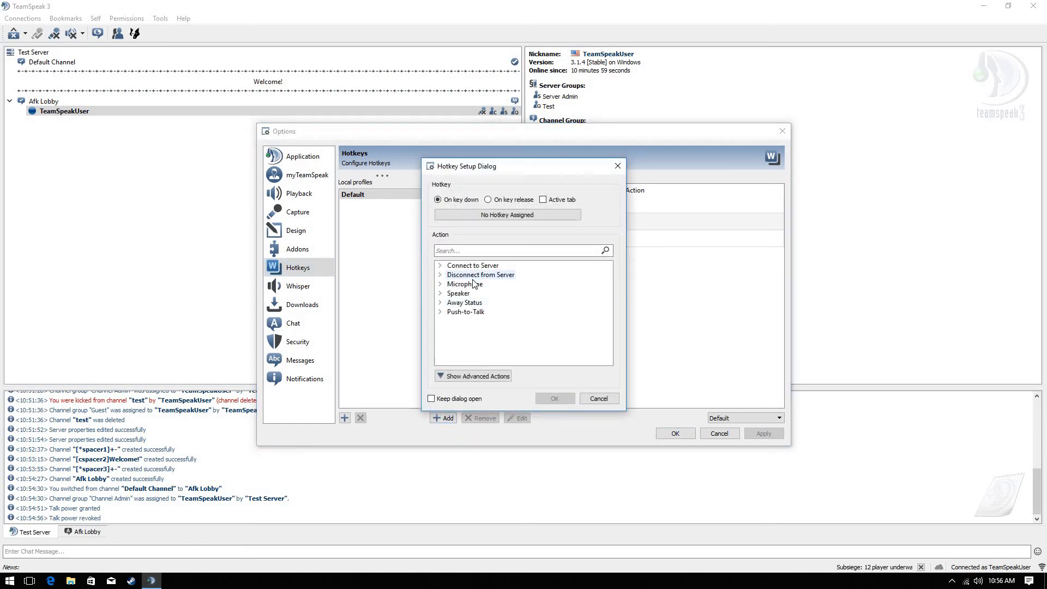
double_click(481, 265)
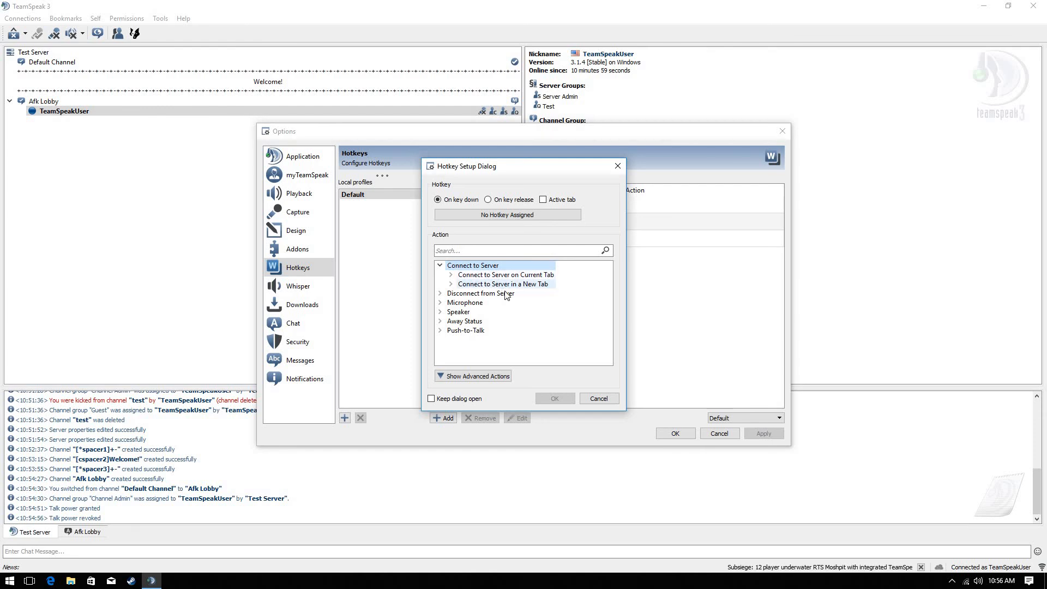
double_click(521, 275)
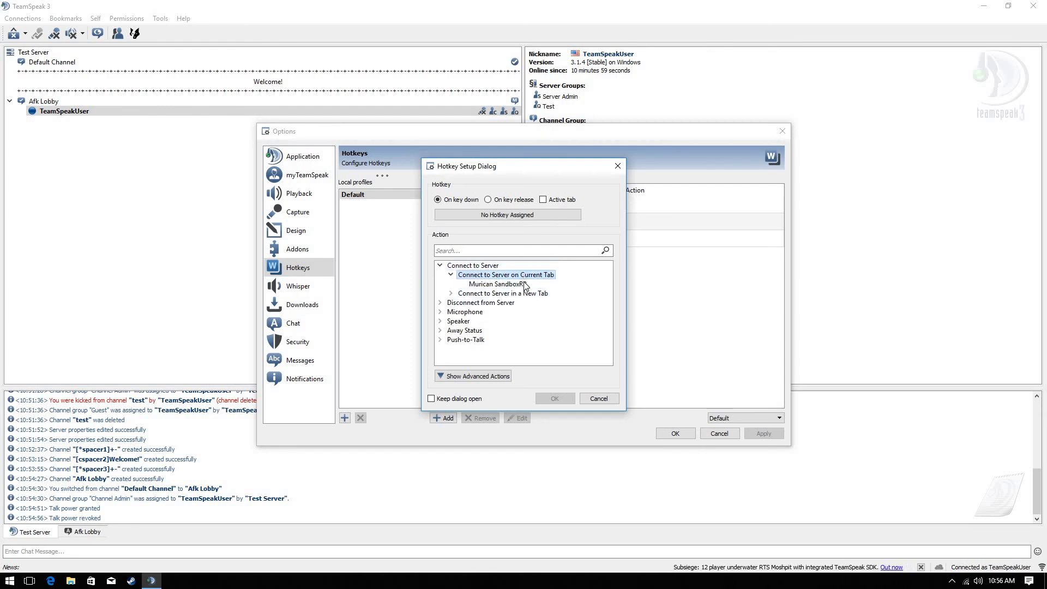
double_click(525, 284)
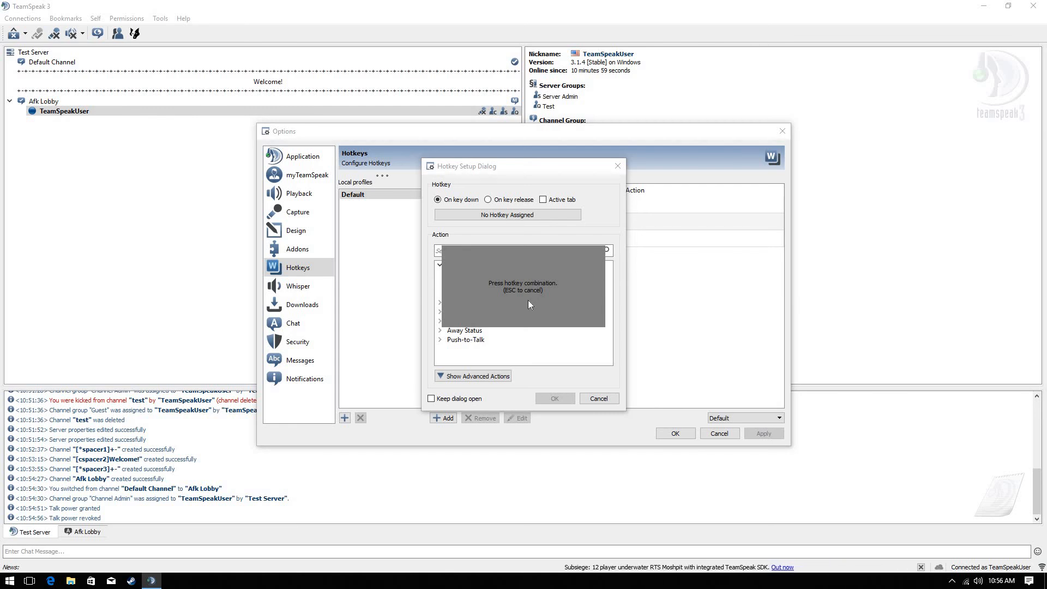
key(KP_Subtract)
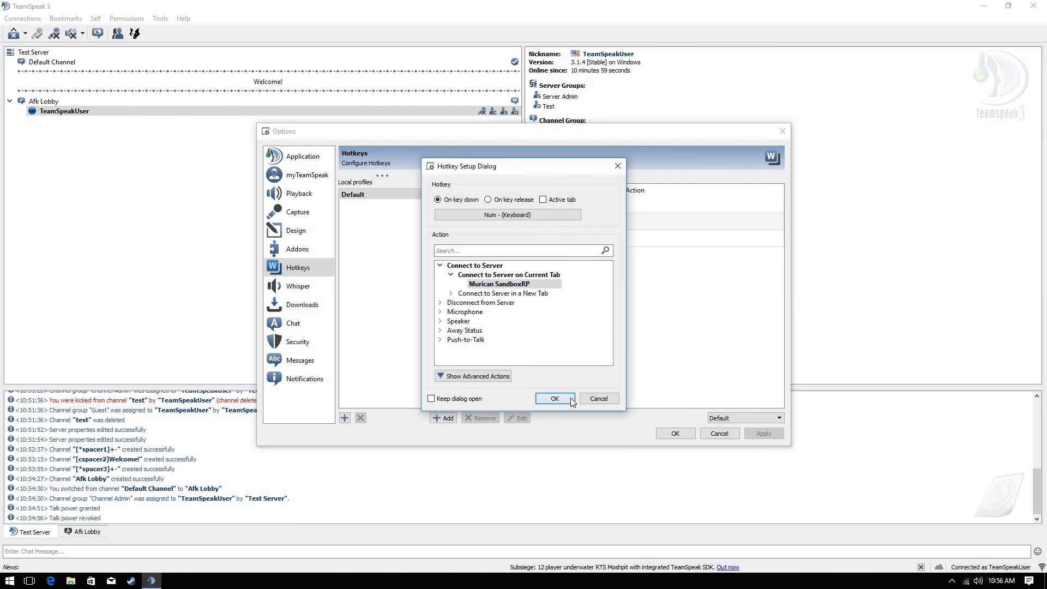
click(569, 398)
click(674, 433)
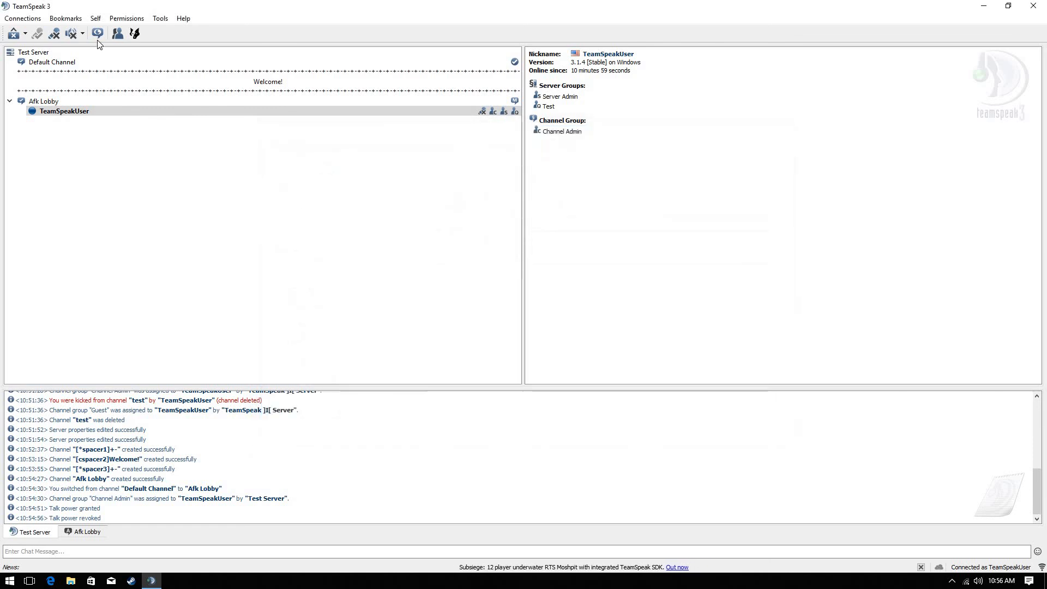
Disconnect from all servers, confirm the Afk Lobby shows its moderated notice, return to Default Channel, then close TeamSpeak
click(74, 17)
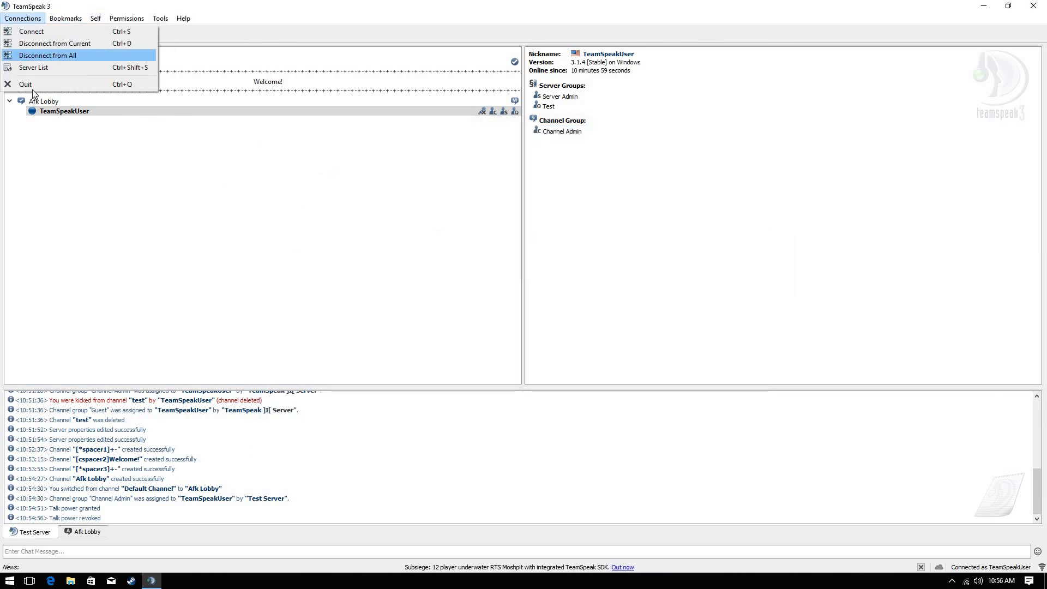
click(42, 54)
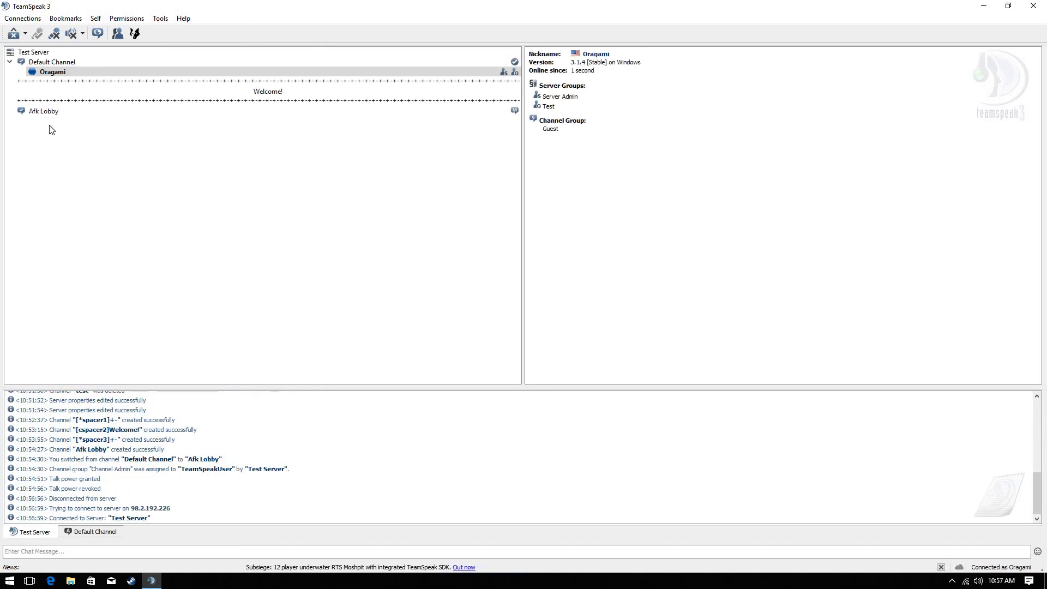
double_click(57, 113)
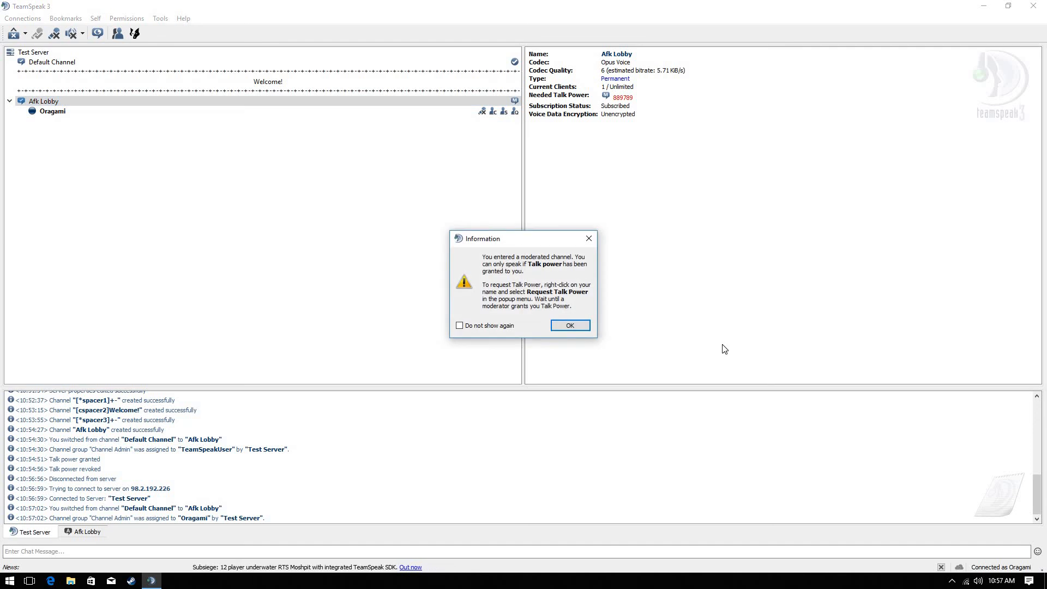
click(586, 329)
double_click(289, 62)
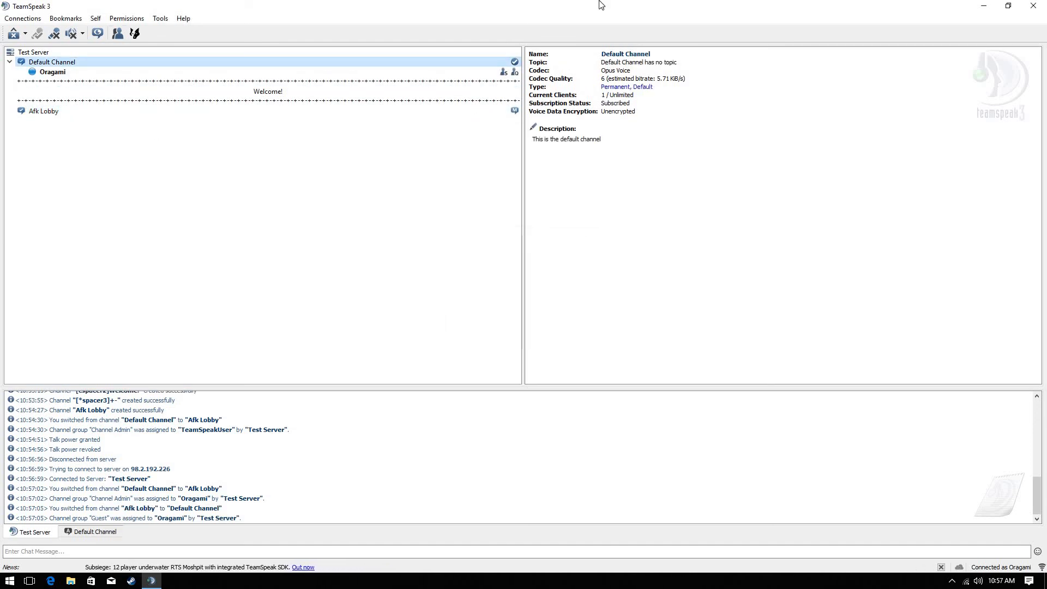
click(1045, 3)
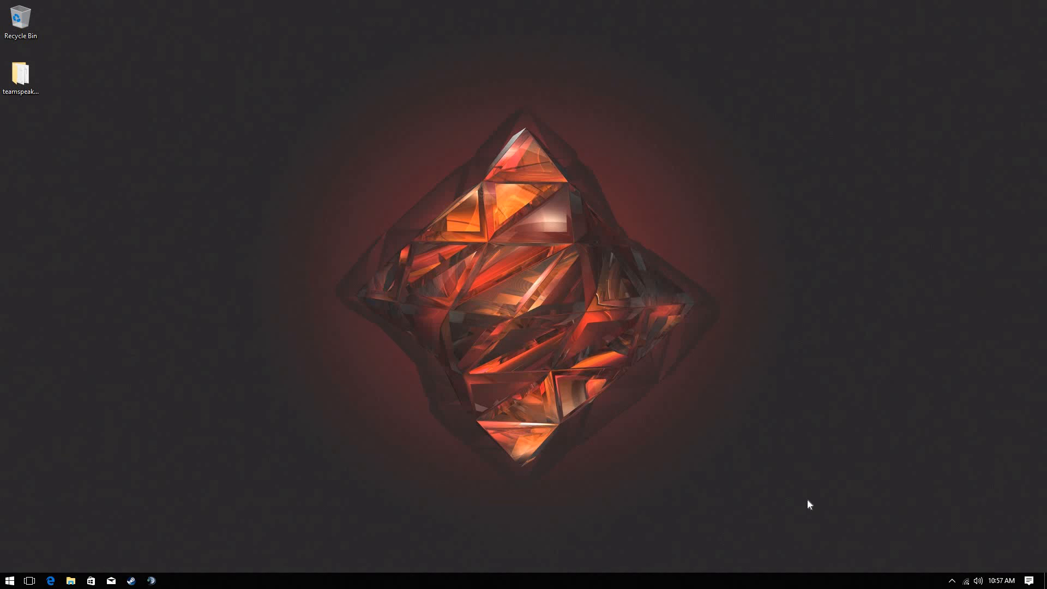
Show the taskbar's hidden background-app icons to check TeamSpeak is gone
click(952, 582)
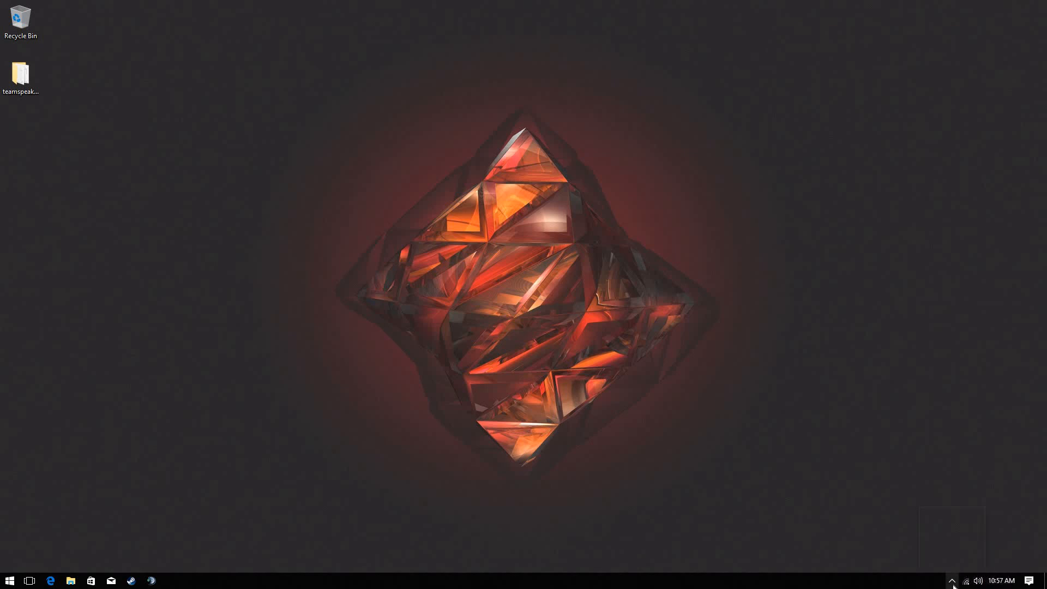